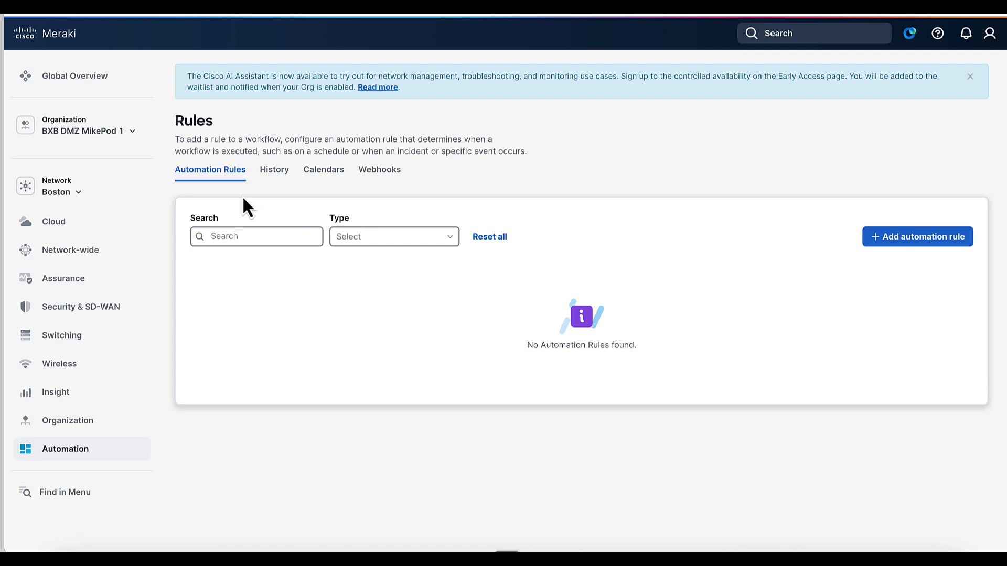
# Start a new webhook in the automation rules area with the display name "Learning Series Webhook".
pyautogui.click(395, 184)
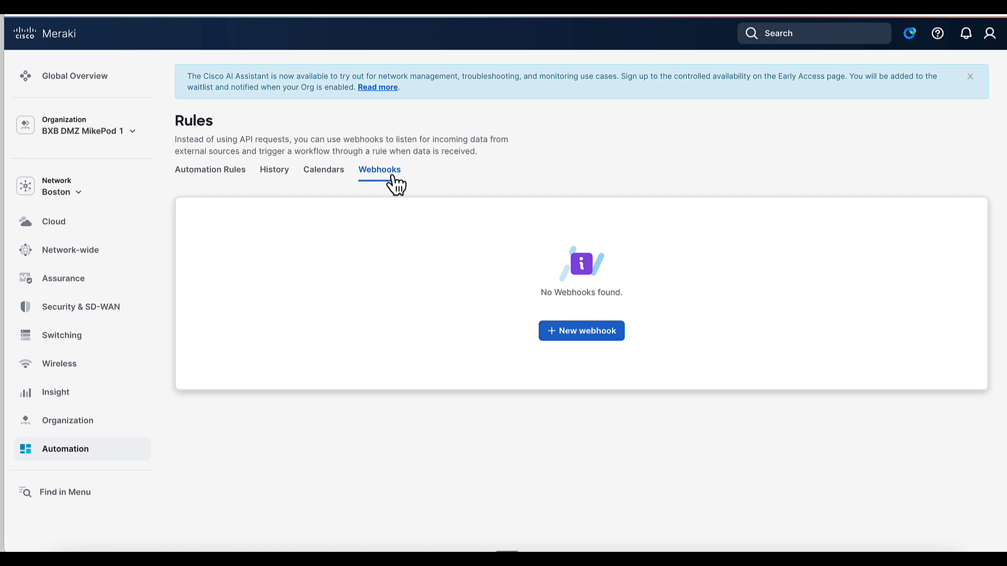
pyautogui.click(571, 330)
pyautogui.click(499, 219)
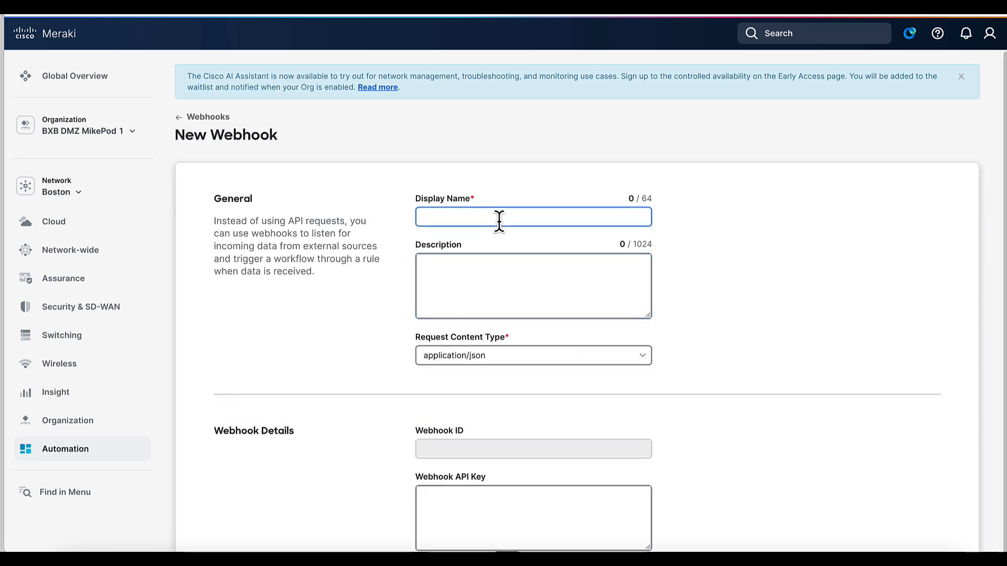
pyautogui.write('Lear')
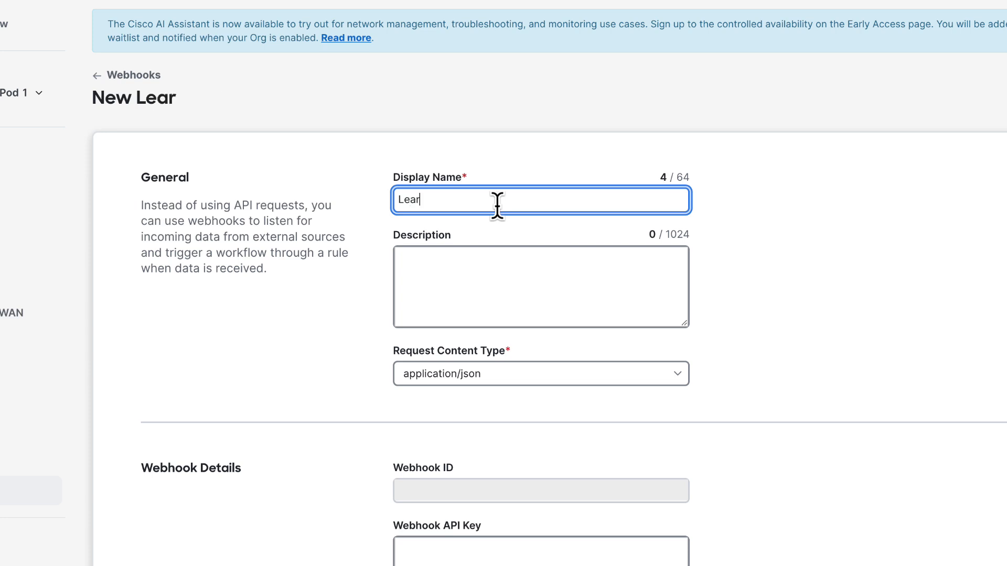
pyautogui.write('ning Series ')
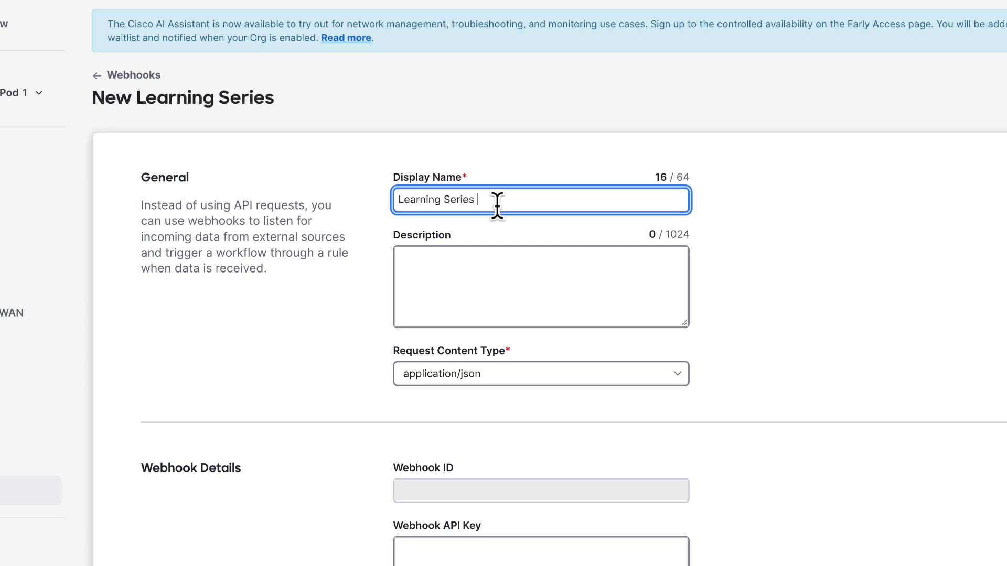
pyautogui.write('Webhook')
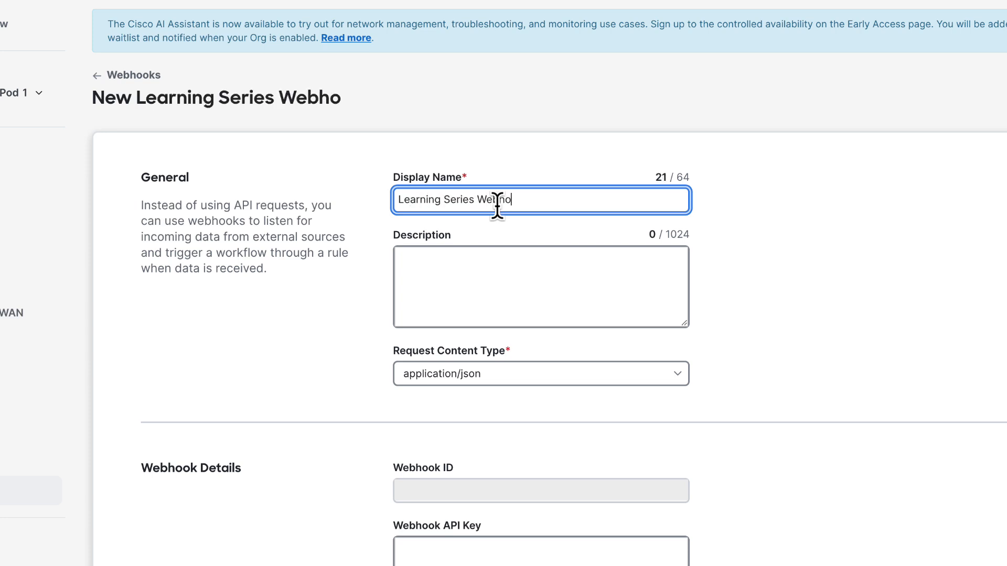
# Describe the new webhook as "This is a webhook for others to call".
pyautogui.click(474, 258)
pyautogui.write('This is a we')
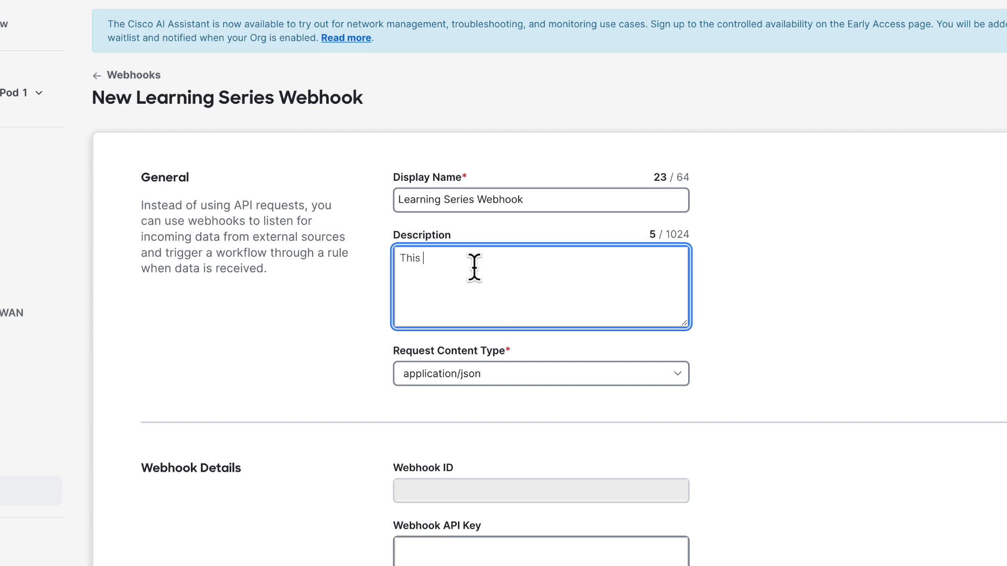
pyautogui.write('bhook for others to call')
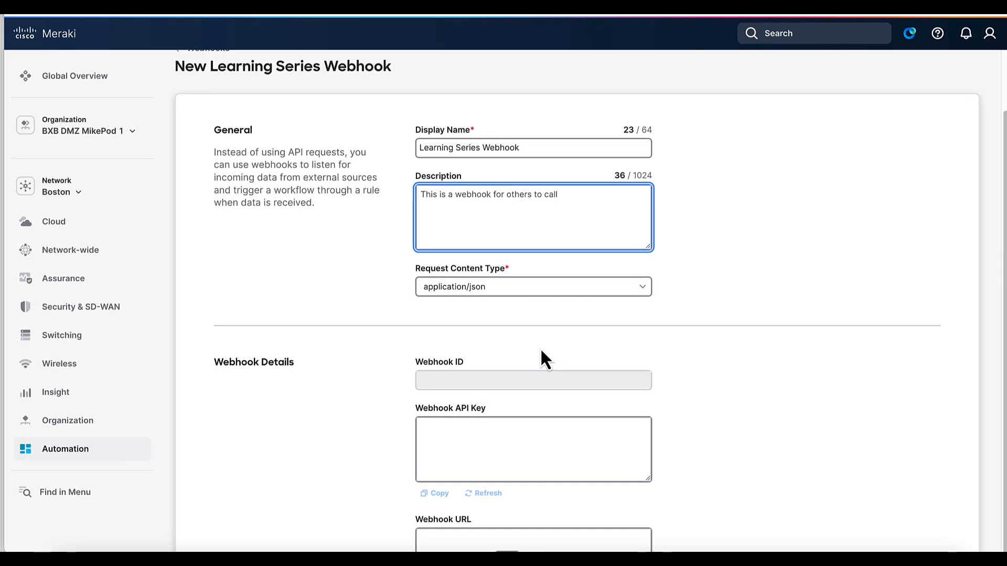
# Keep application/json as the webhook's request content type and save the webhook.
pyautogui.click(553, 293)
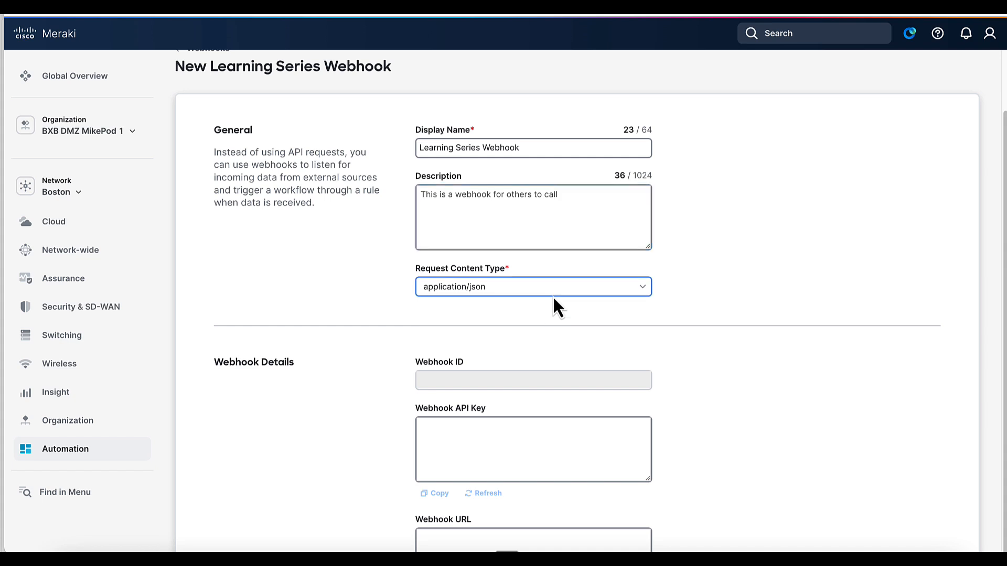
pyautogui.scroll(-1, 548, 357)
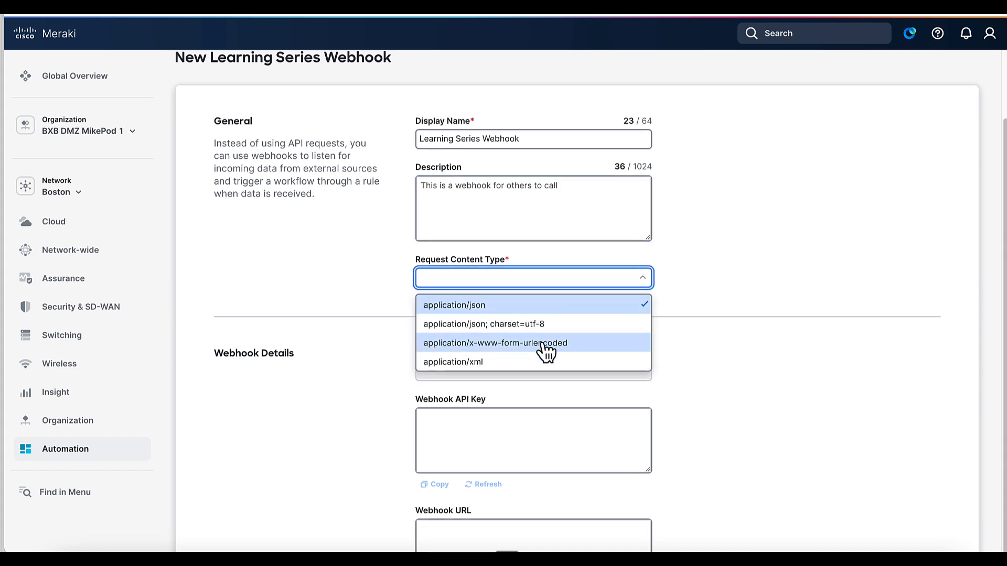
pyautogui.click(517, 297)
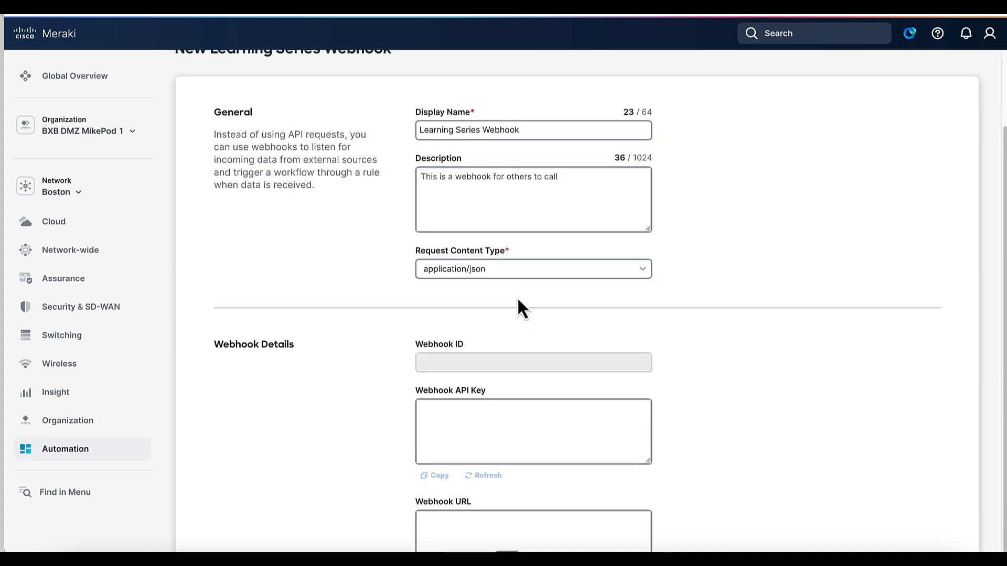
pyautogui.scroll(-1, 687, 322)
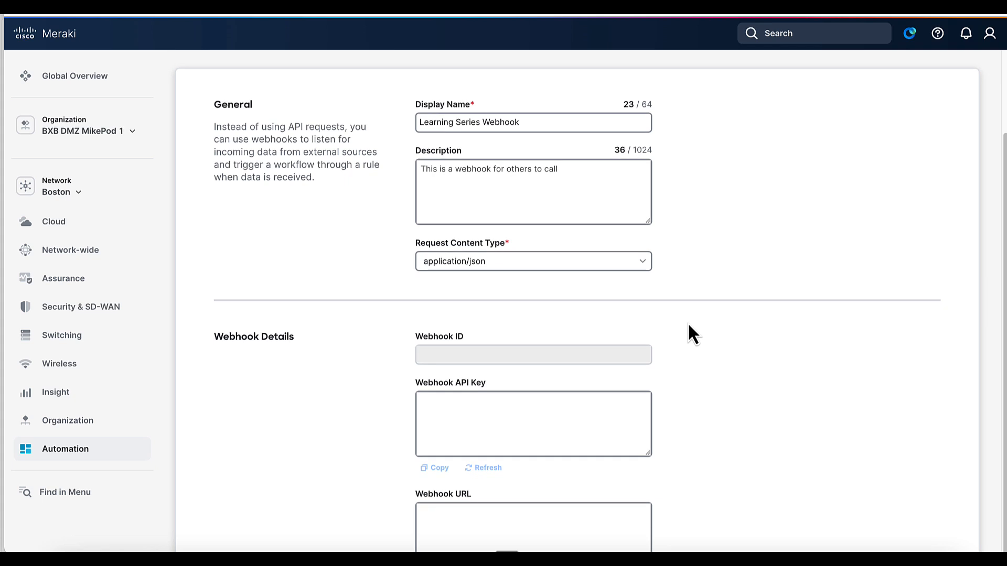
pyautogui.scroll(-3, 699, 386)
pyautogui.scroll(-1, 699, 397)
pyautogui.click(420, 313)
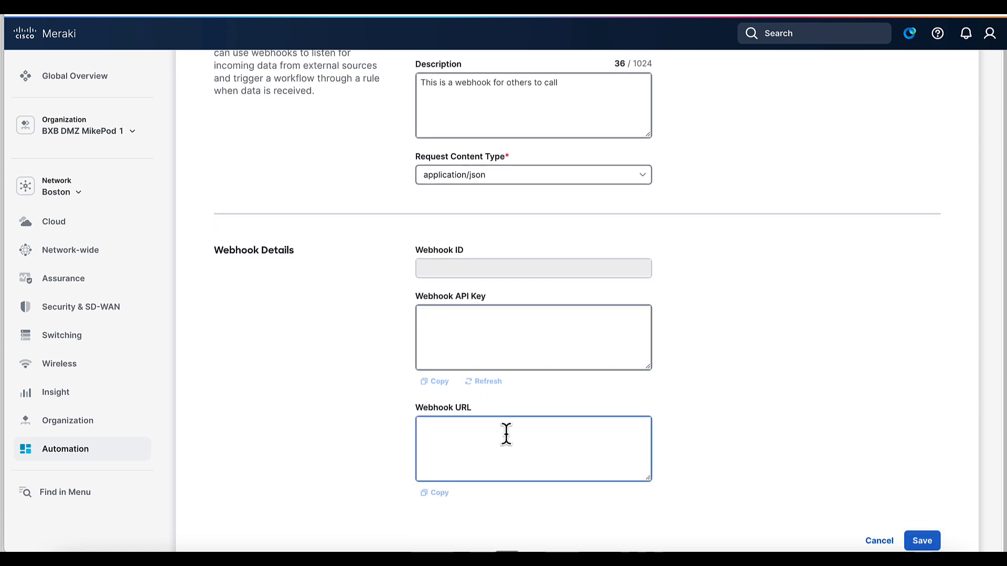
pyautogui.scroll(-3, 506, 435)
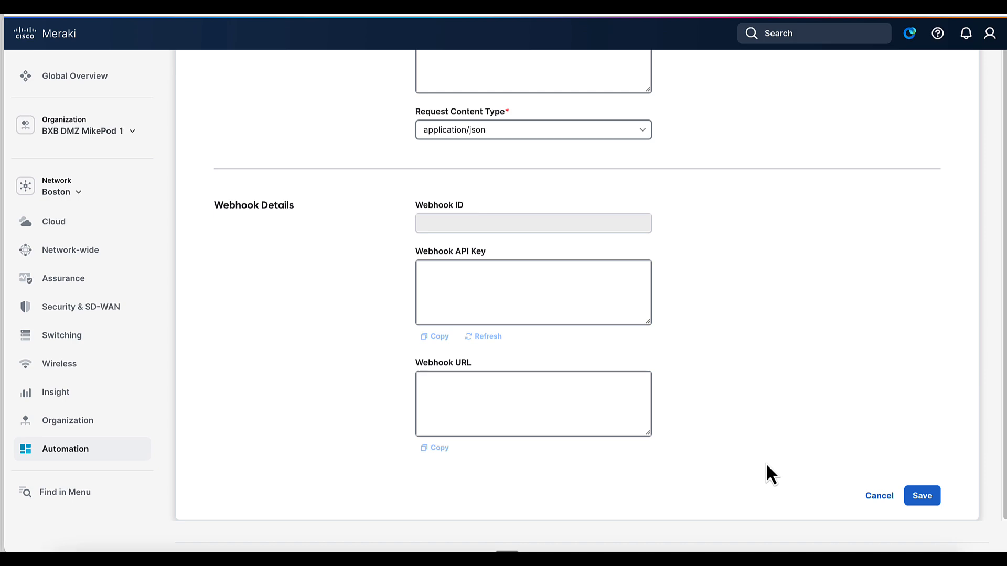
pyautogui.click(923, 497)
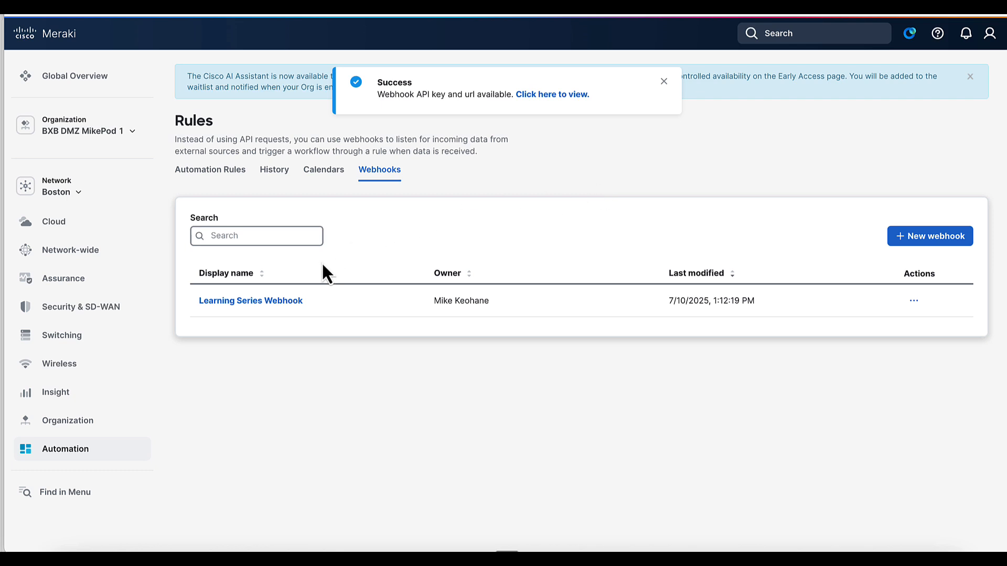
# Examine the saved Learning Series Webhook's ID, API key and URL, and leave its details without making changes.
pyautogui.click(288, 301)
pyautogui.scroll(-1, 535, 377)
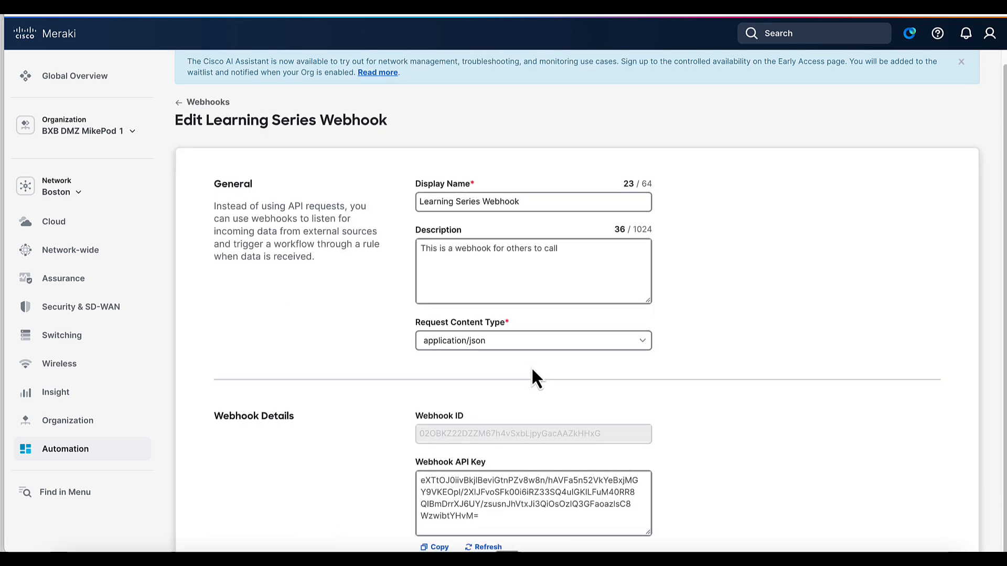
pyautogui.scroll(-5, 532, 369)
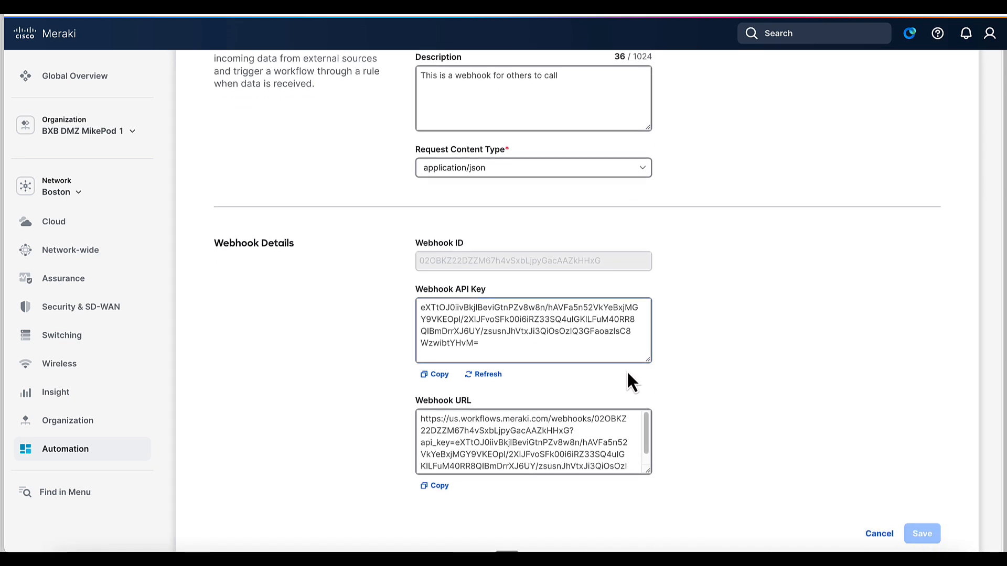
pyautogui.scroll(-1, 631, 372)
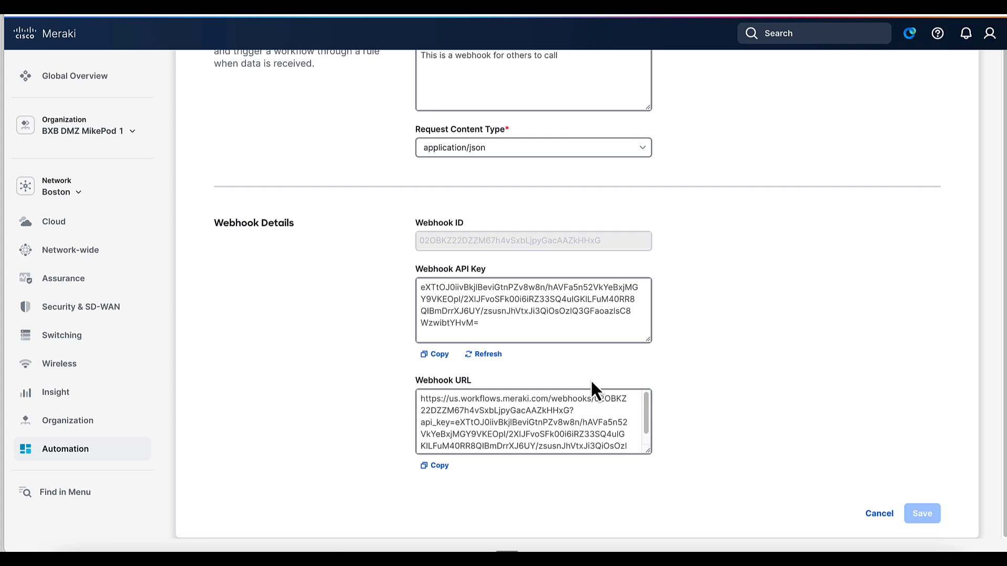
pyautogui.scroll(-1, 881, 503)
pyautogui.click(880, 498)
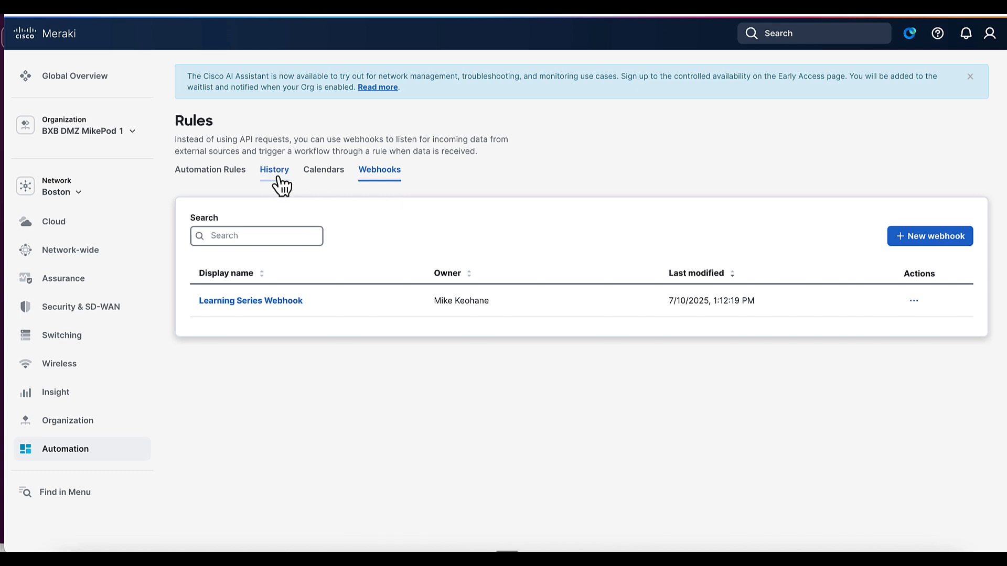
# Start a new automation rule and set its type to Webhook Rule.
pyautogui.click(230, 174)
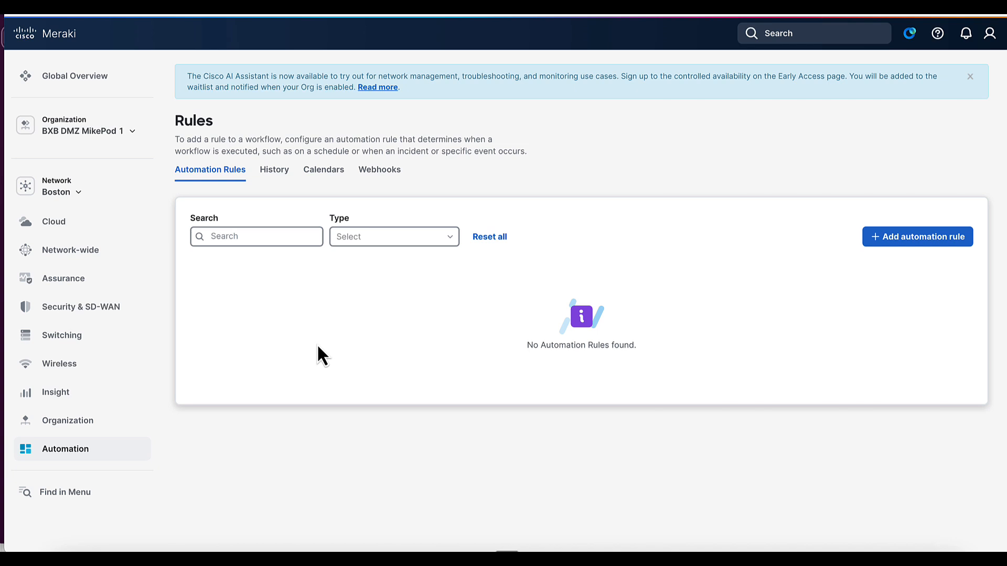
pyautogui.click(923, 236)
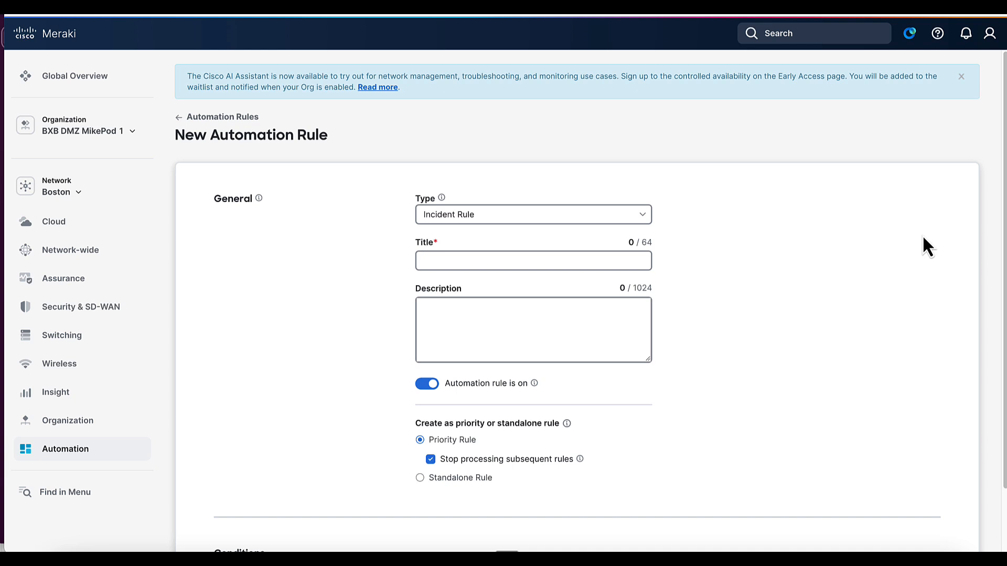
pyautogui.click(502, 222)
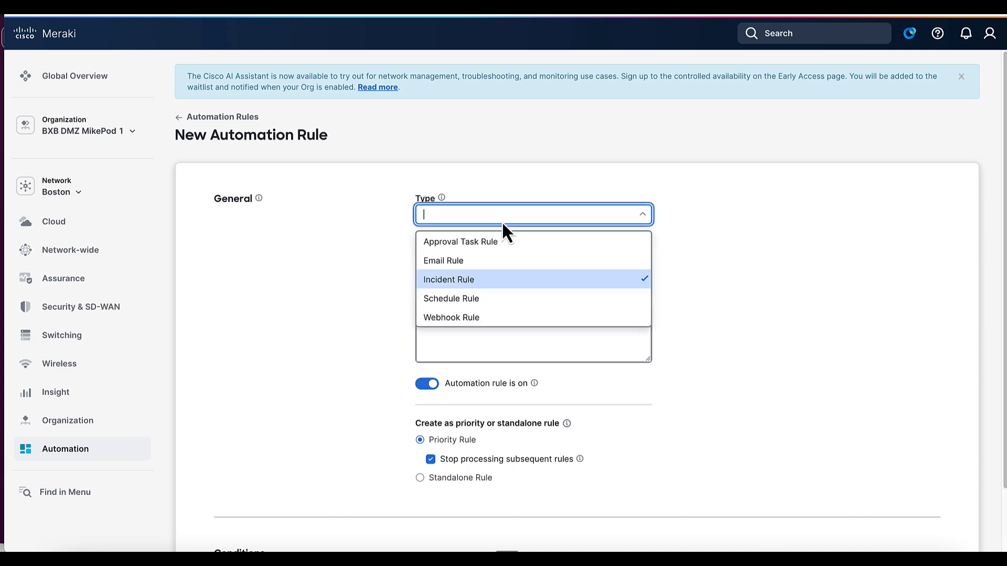
pyautogui.click(477, 318)
# Title the automation rule "Learning Series Workflow Launch" and enter "Learning Series" as its description.
pyautogui.click(471, 262)
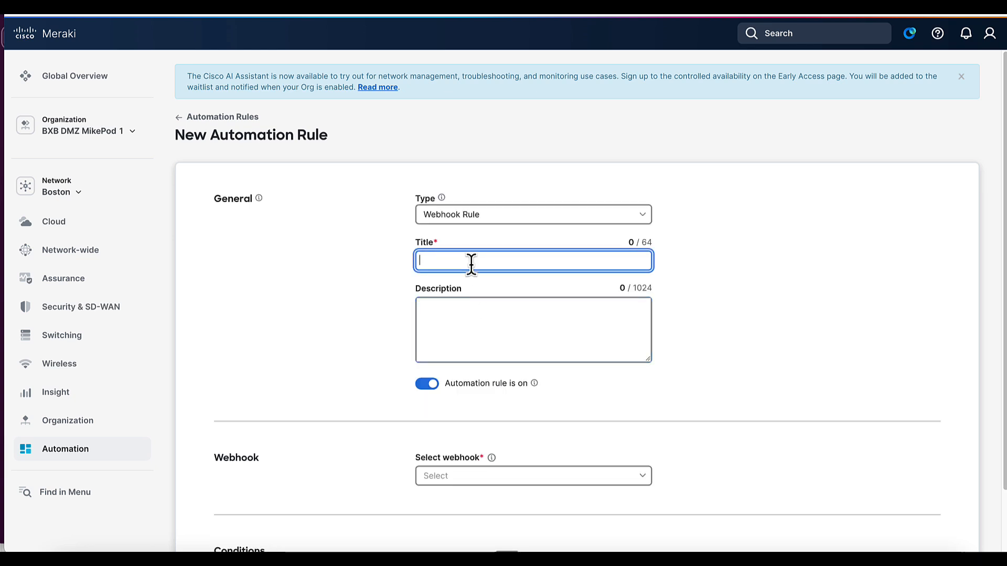
pyautogui.write('Learn')
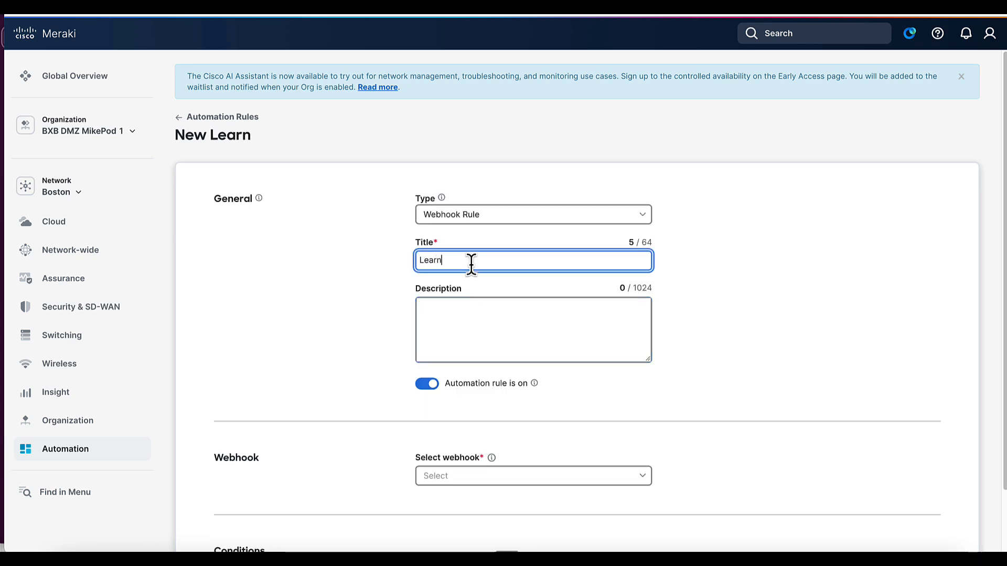
pyautogui.write('ing Series ')
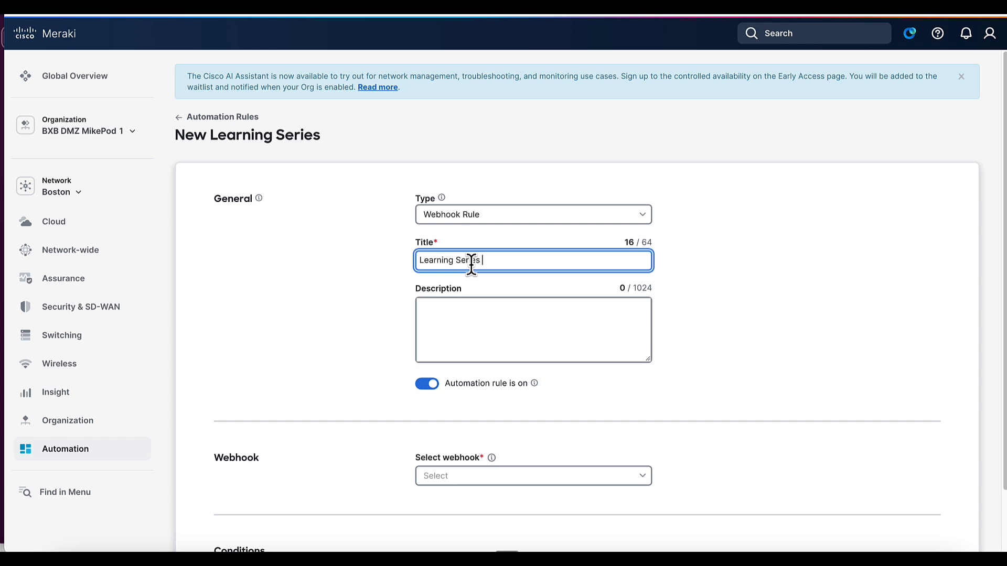
pyautogui.write('Workflow Launch')
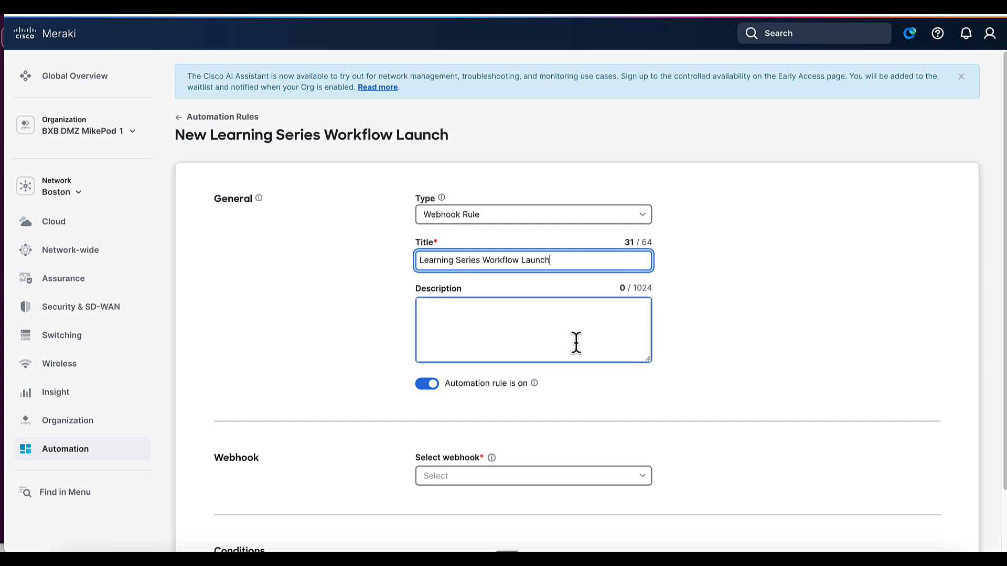
pyautogui.scroll(-1, 548, 387)
pyautogui.click(504, 271)
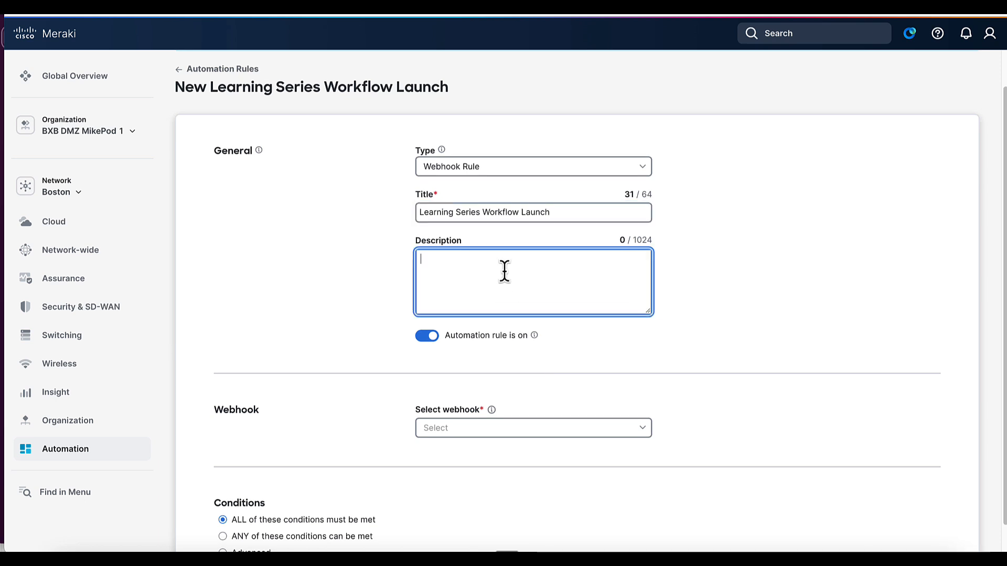
pyautogui.write('Learning Series')
# Assign the Learning Series Webhook as the webhook for the automation rule.
pyautogui.scroll(-2, 525, 394)
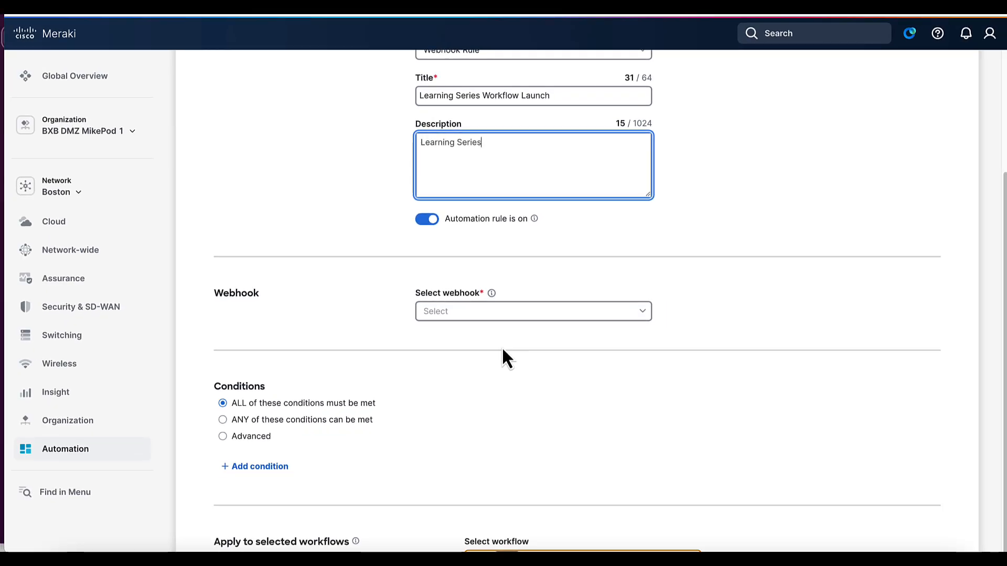
pyautogui.click(496, 321)
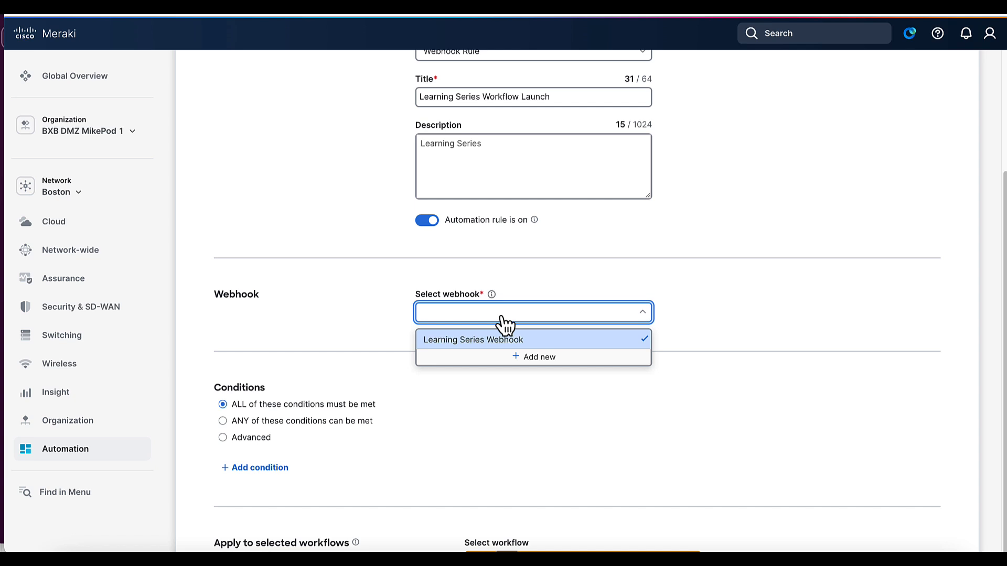
pyautogui.click(478, 342)
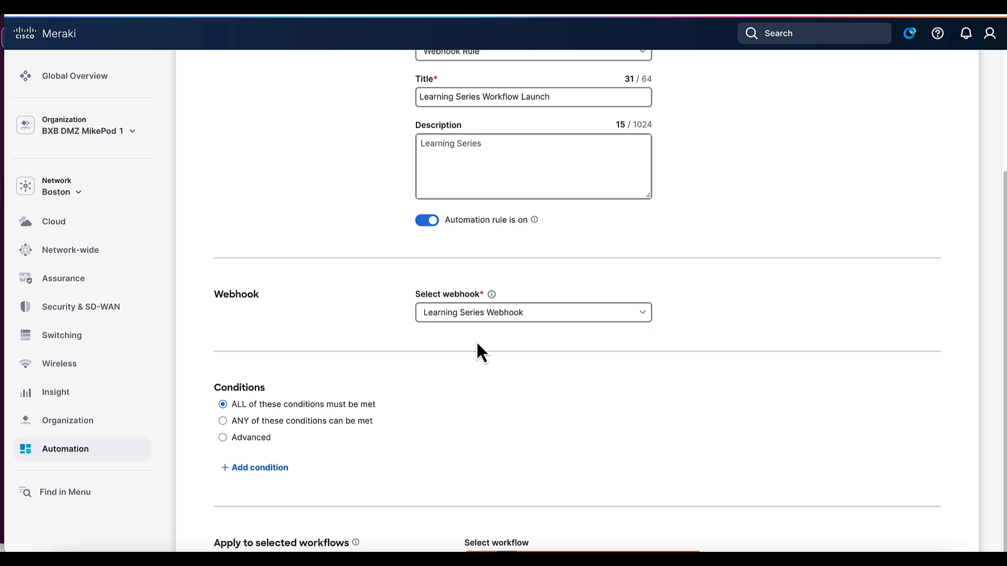
pyautogui.scroll(-1, 476, 340)
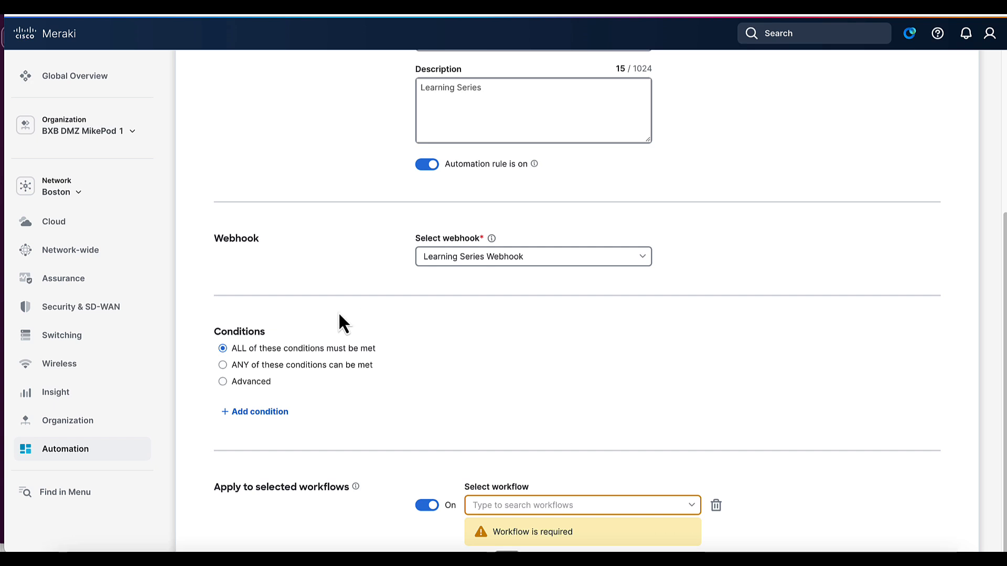
pyautogui.click(237, 412)
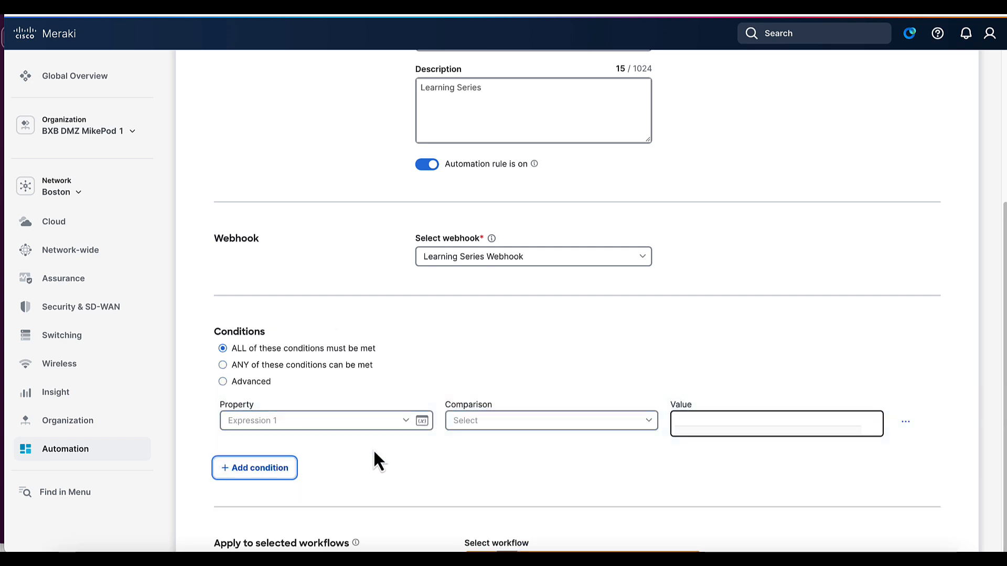
pyautogui.click(906, 422)
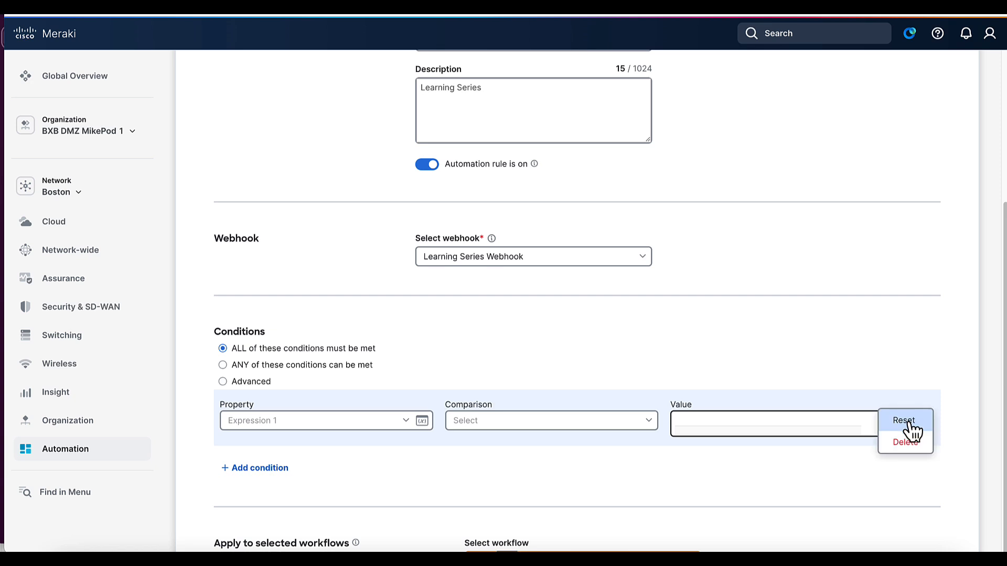
pyautogui.click(907, 442)
# Apply the automation rule to the workflow "JSON Placeholder Web Service - Find it".
pyautogui.scroll(-2, 667, 385)
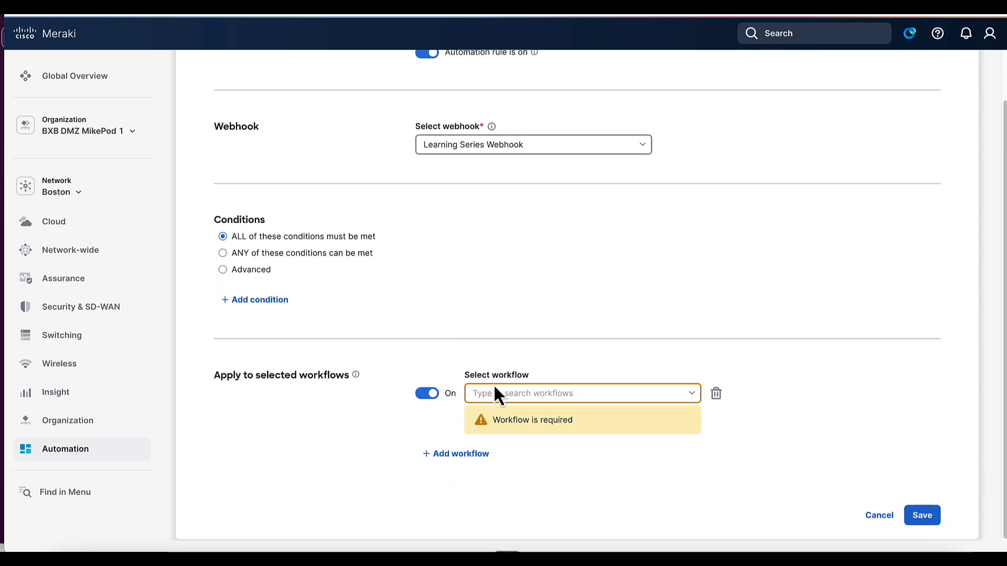
pyautogui.click(500, 398)
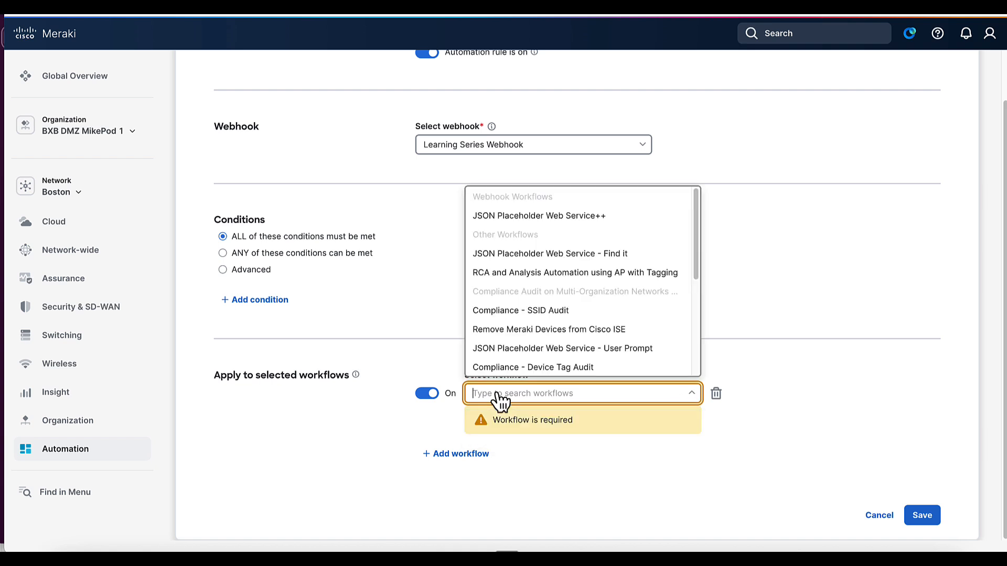
pyautogui.click(518, 255)
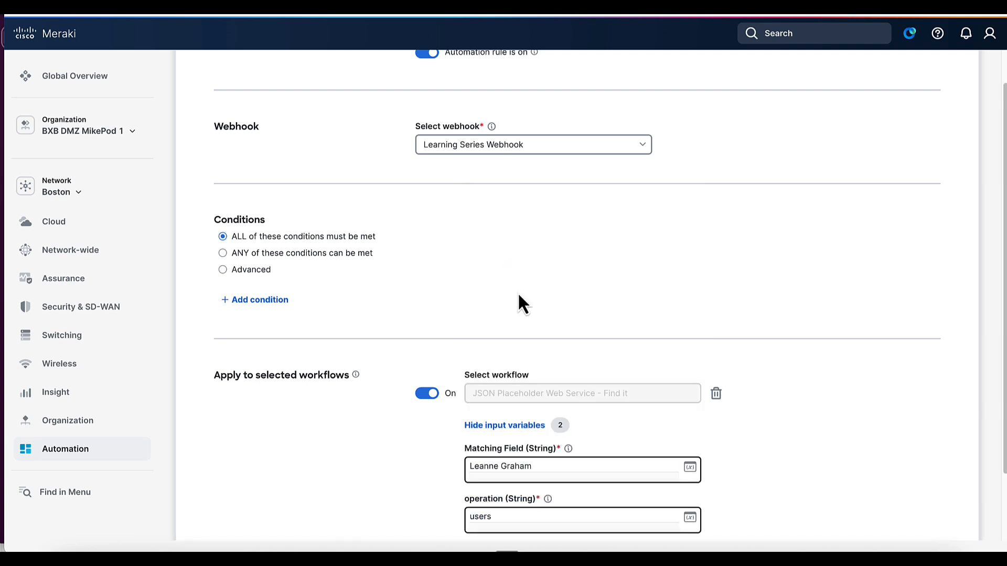
# Review the Matching Field and operation input variables of the workflow assigned to the automation rule.
pyautogui.scroll(-2, 772, 441)
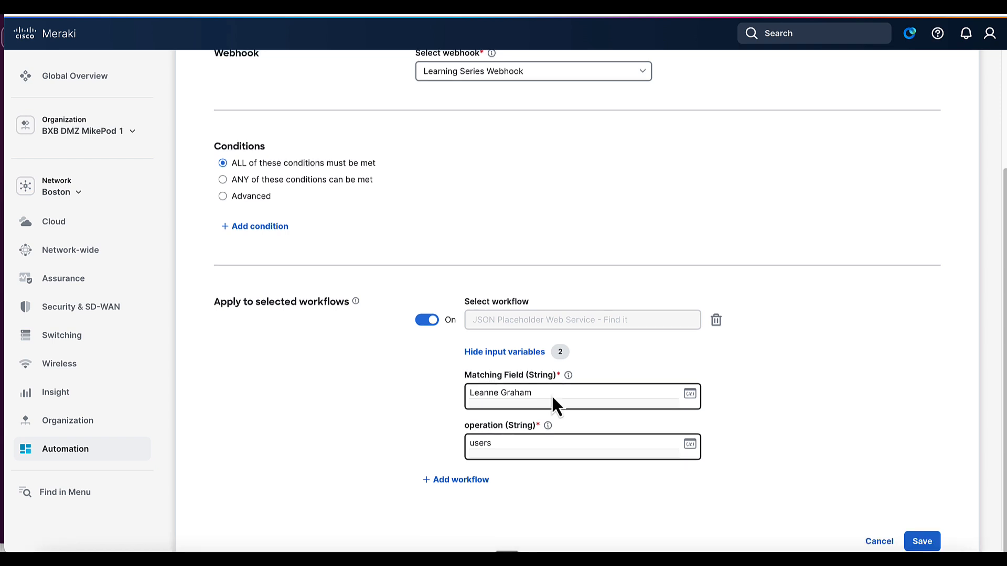
pyautogui.moveTo(539, 394); pyautogui.dragTo(469, 393)
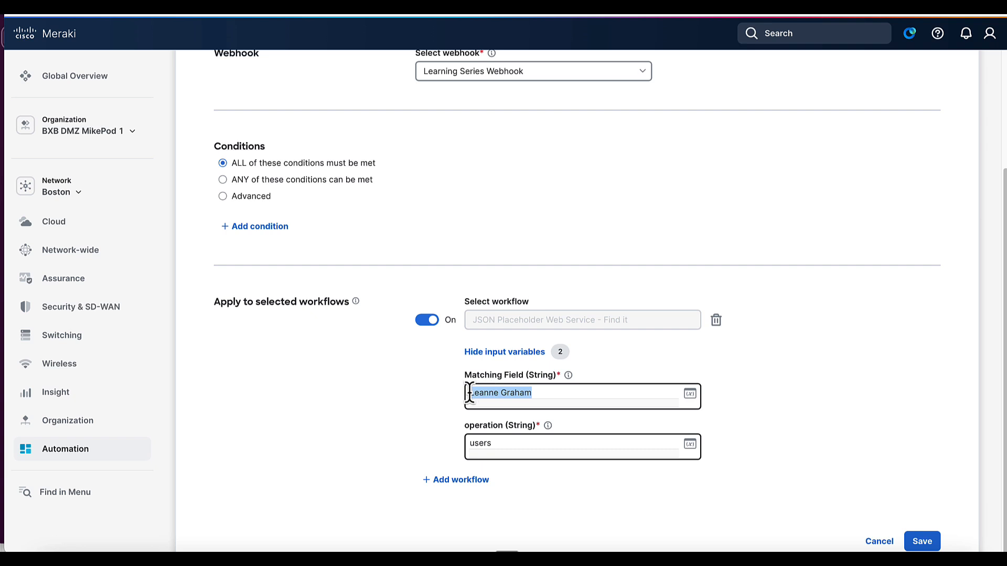
pyautogui.moveTo(499, 445); pyautogui.dragTo(468, 448)
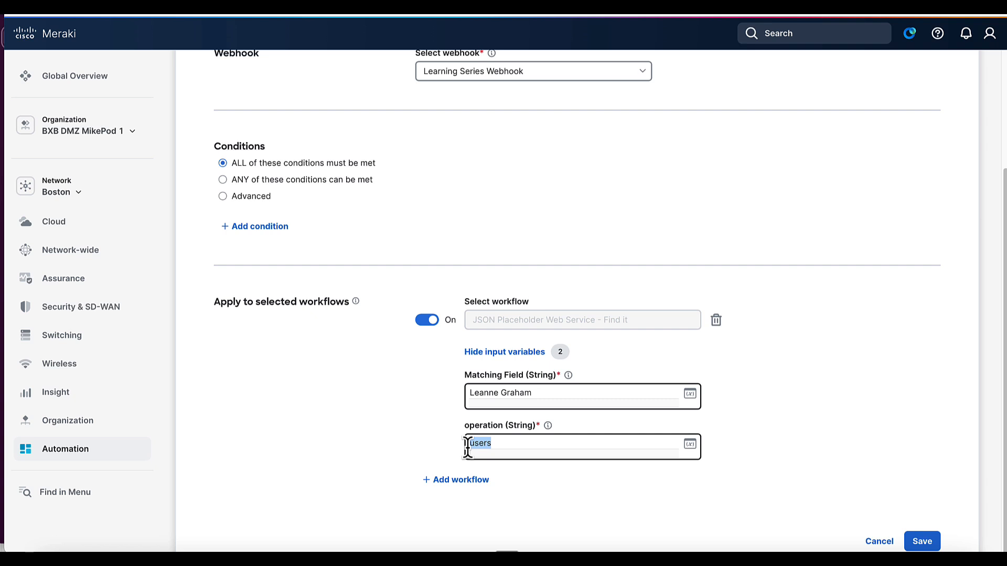
pyautogui.click(444, 447)
pyautogui.moveTo(531, 395); pyautogui.dragTo(466, 395)
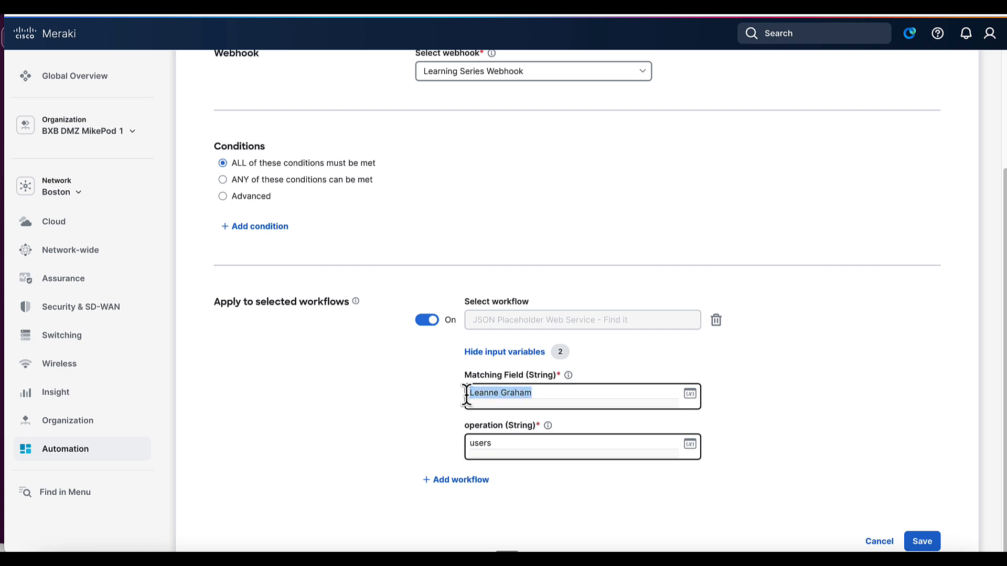
pyautogui.moveTo(501, 443); pyautogui.dragTo(467, 444)
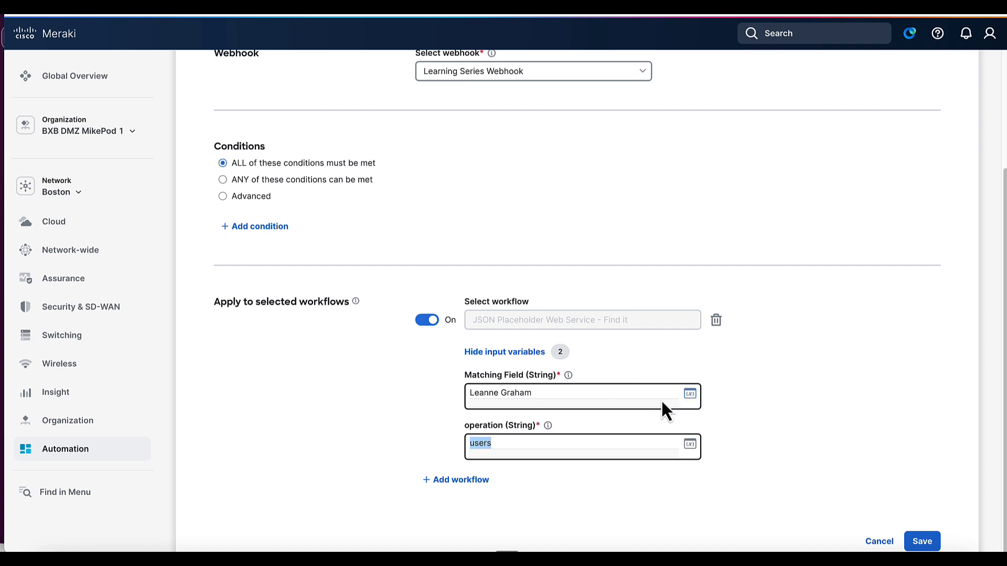
pyautogui.click(732, 398)
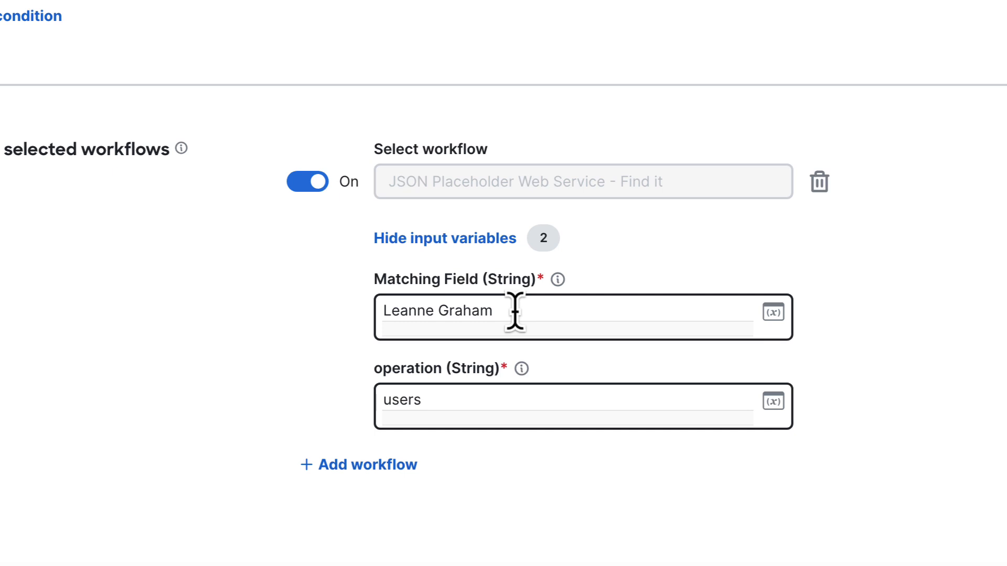
pyautogui.moveTo(514, 310); pyautogui.dragTo(391, 310)
pyautogui.click(480, 313)
pyautogui.moveTo(506, 310); pyautogui.dragTo(376, 314)
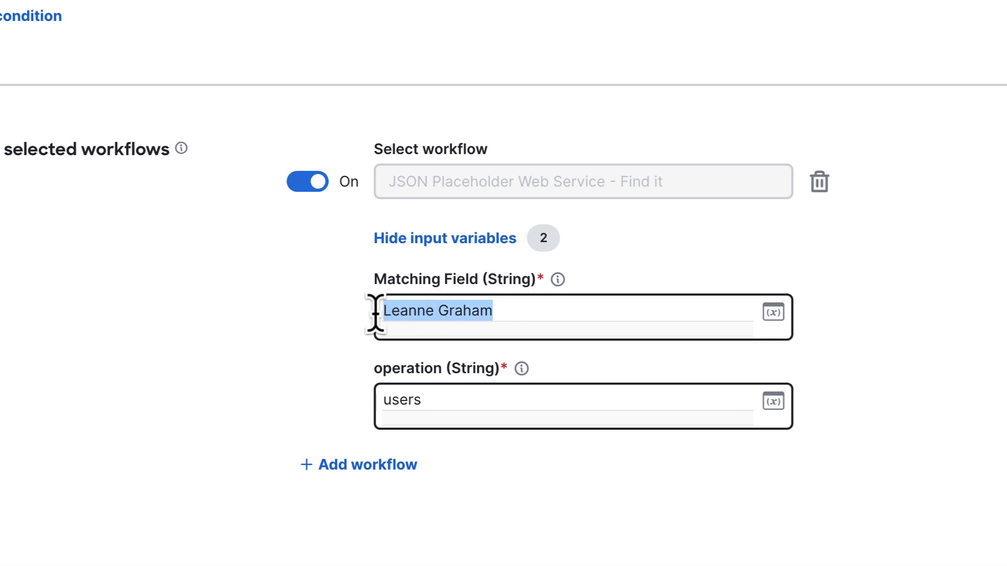
pyautogui.moveTo(426, 406); pyautogui.dragTo(383, 407)
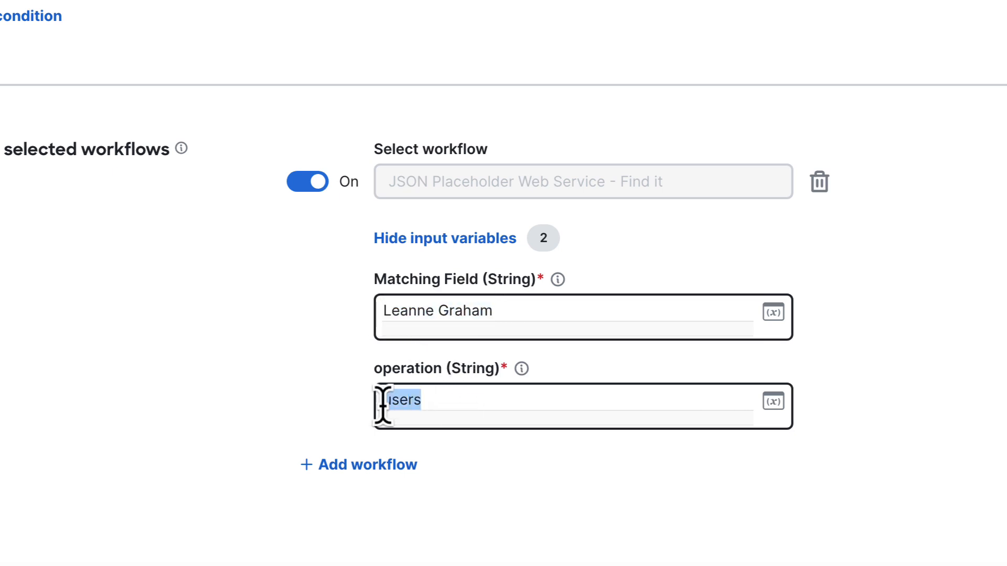
# Save the new webhook automation rule.
pyautogui.click(793, 497)
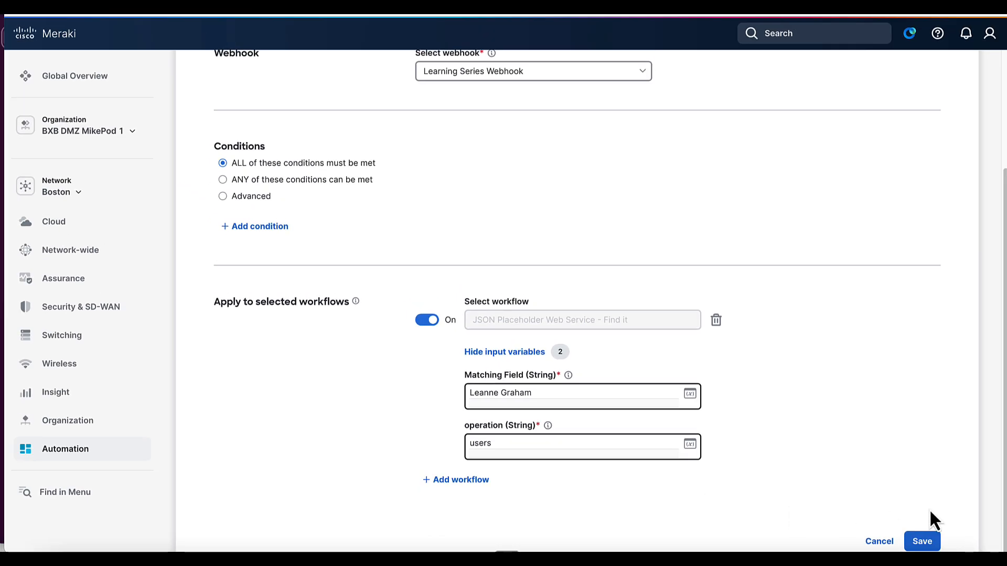
pyautogui.click(922, 541)
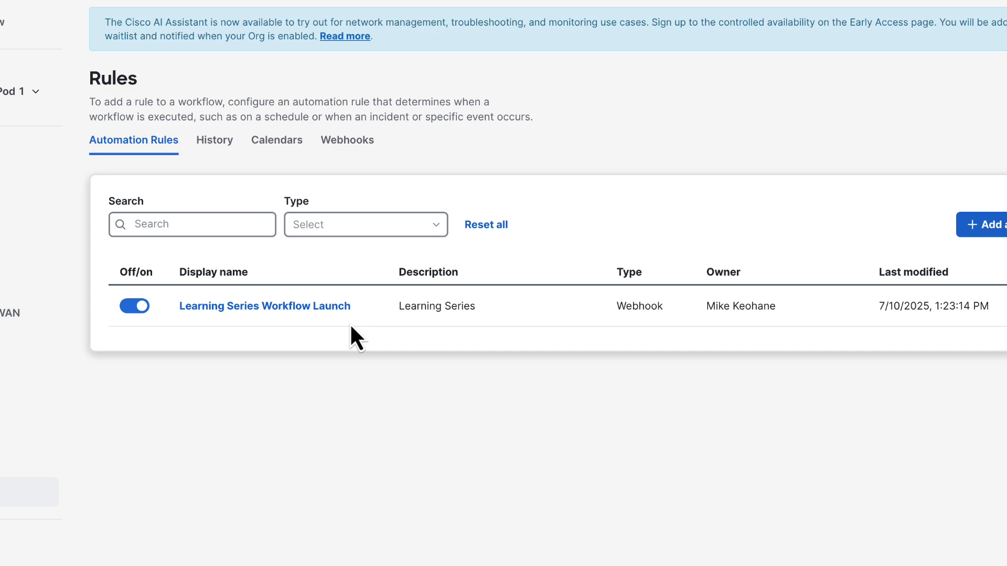
# Open the details of the Learning Series Webhook and examine its API key and webhook URL.
pyautogui.click(358, 150)
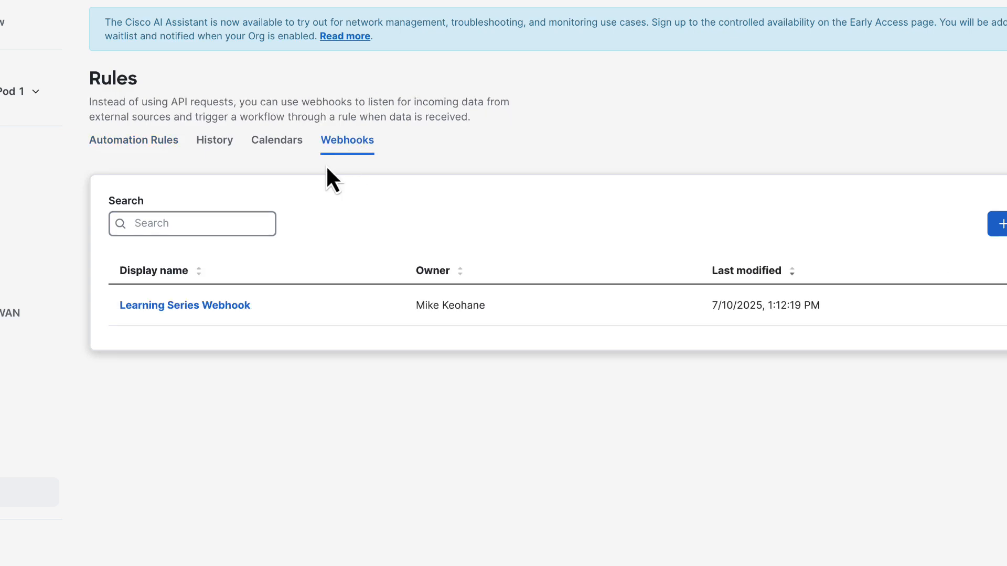
pyautogui.click(204, 304)
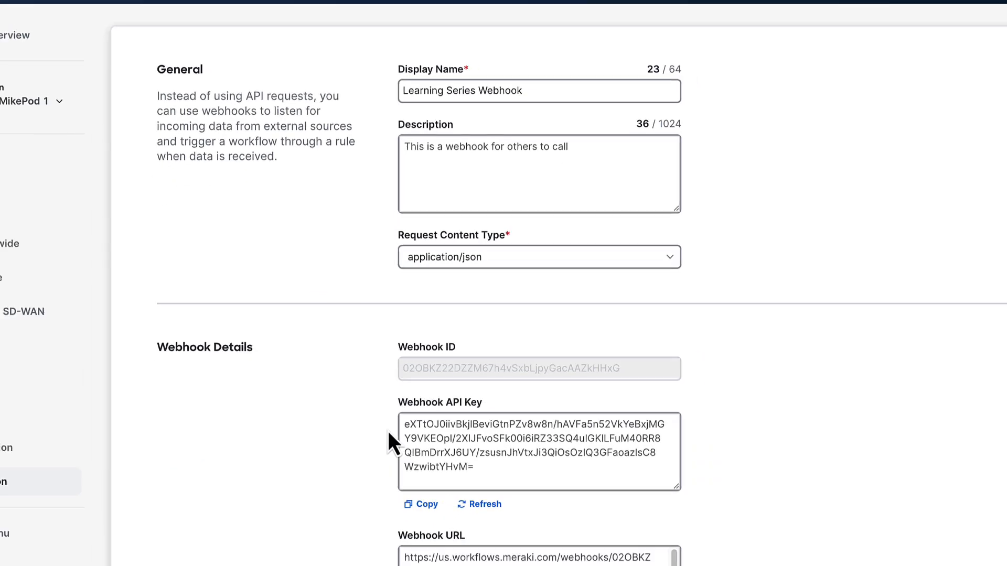
pyautogui.scroll(-3, 405, 407)
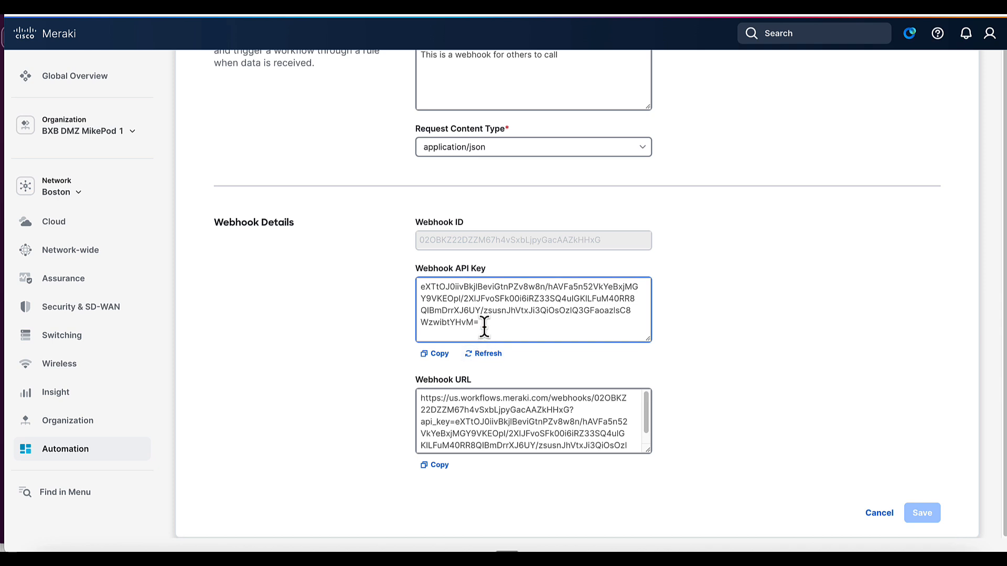
pyautogui.moveTo(483, 328); pyautogui.dragTo(422, 288)
pyautogui.scroll(-1, 544, 436)
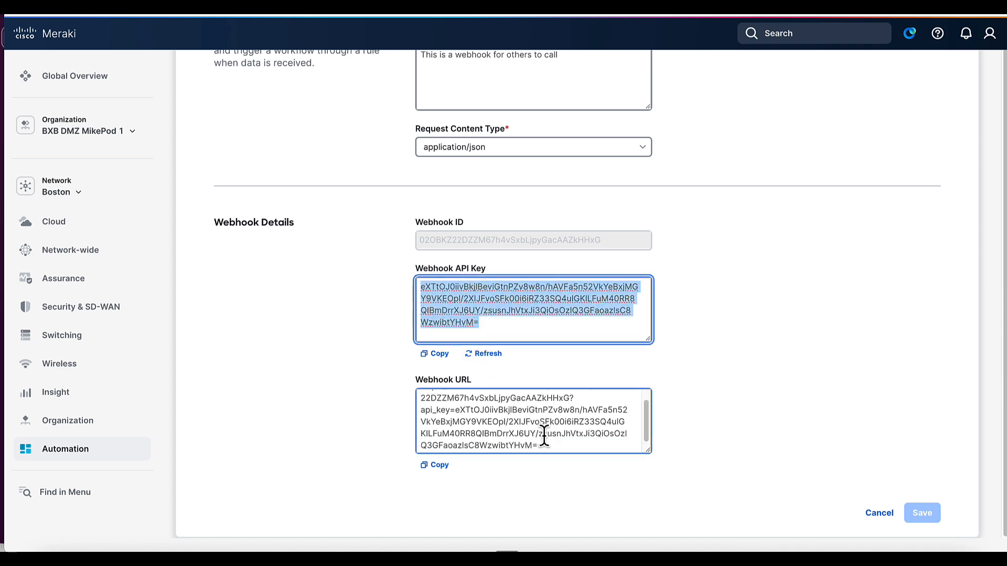
pyautogui.scroll(1, 545, 435)
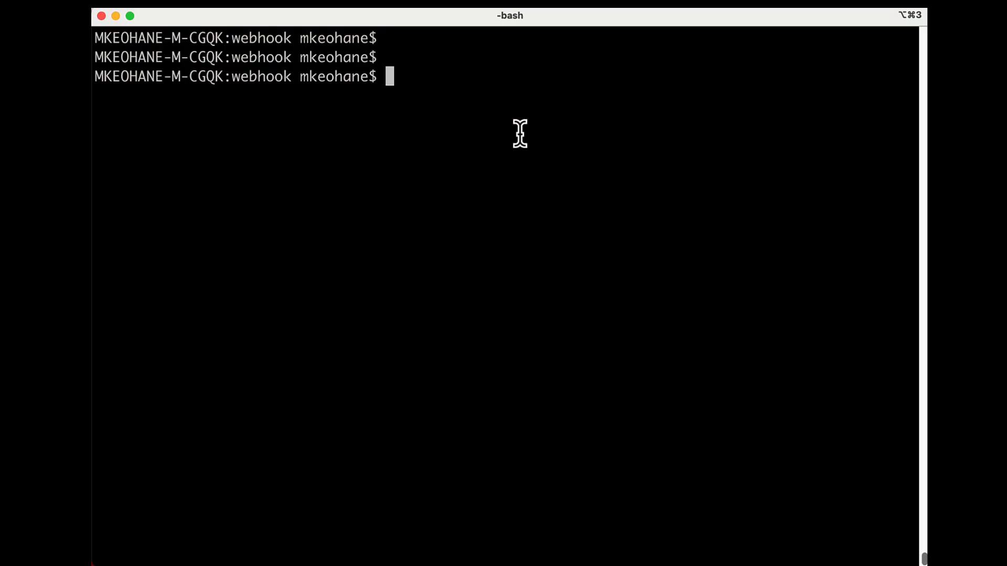
# Switch to the terminal and run a curl POST request with header 'Content-Type: application/json' to the webhook URL, including its API key.
pyautogui.press('super+v')
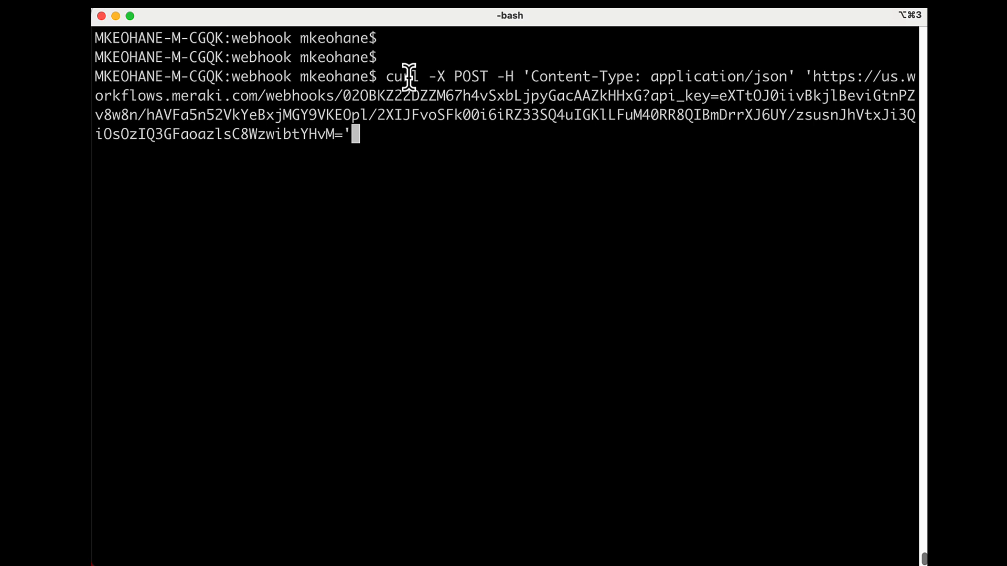
pyautogui.doubleClick(469, 77)
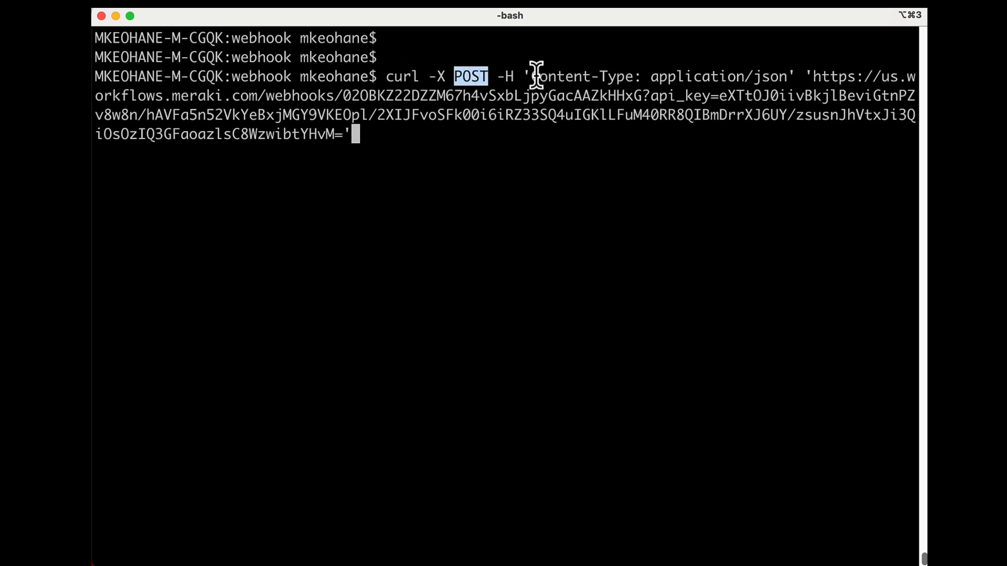
pyautogui.moveTo(532, 79); pyautogui.dragTo(788, 76)
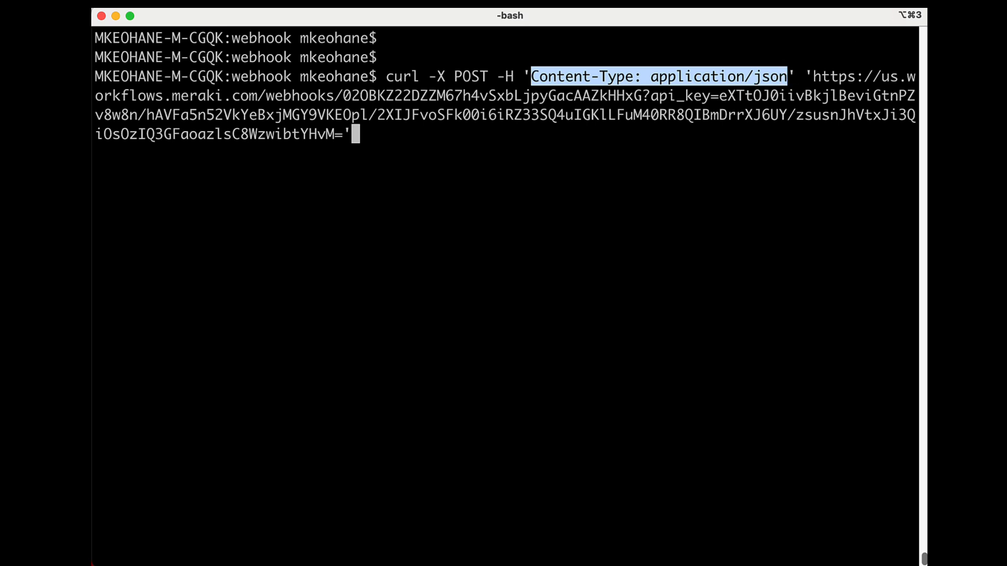
pyautogui.click(811, 77)
pyautogui.moveTo(811, 78); pyautogui.dragTo(341, 138)
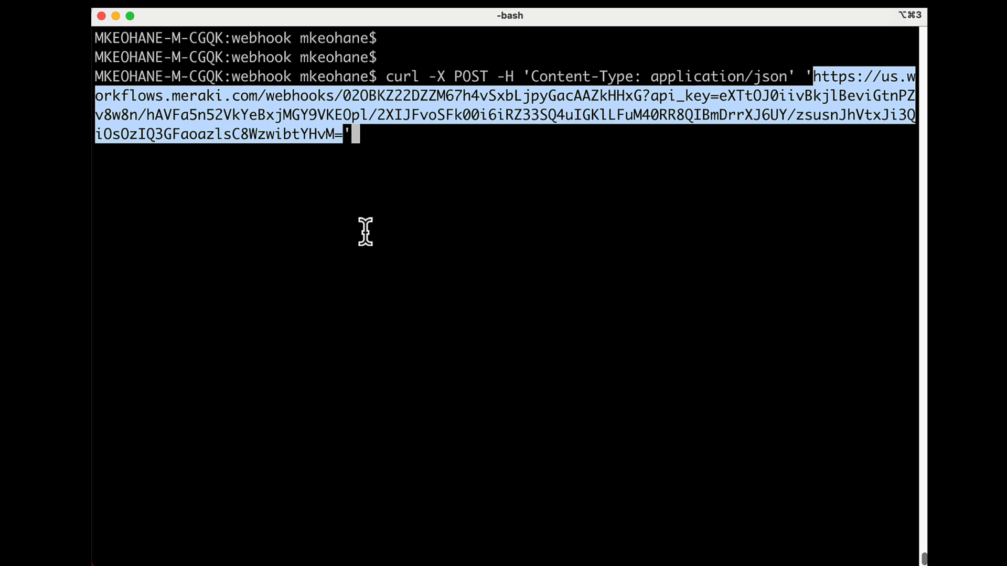
pyautogui.click(409, 226)
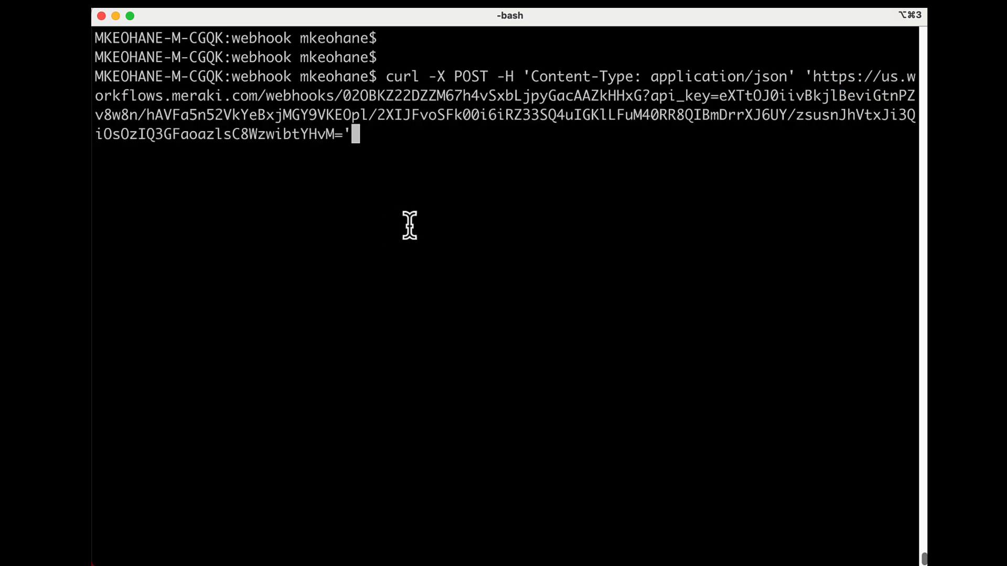
pyautogui.press('Return')
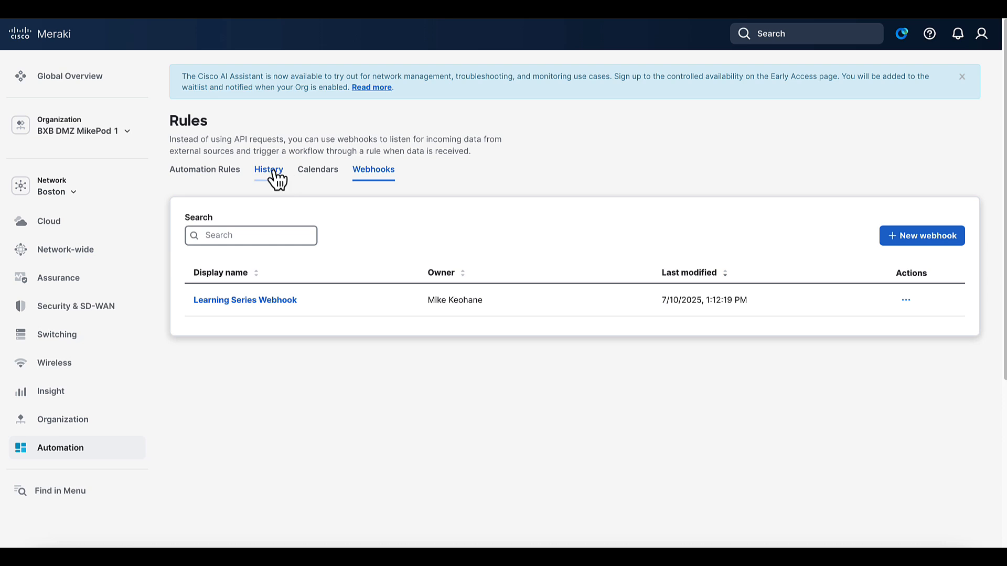
# Open the latest Learning Series Webhook event in the rules History and examine its matched rule and event data JSON.
pyautogui.click(269, 169)
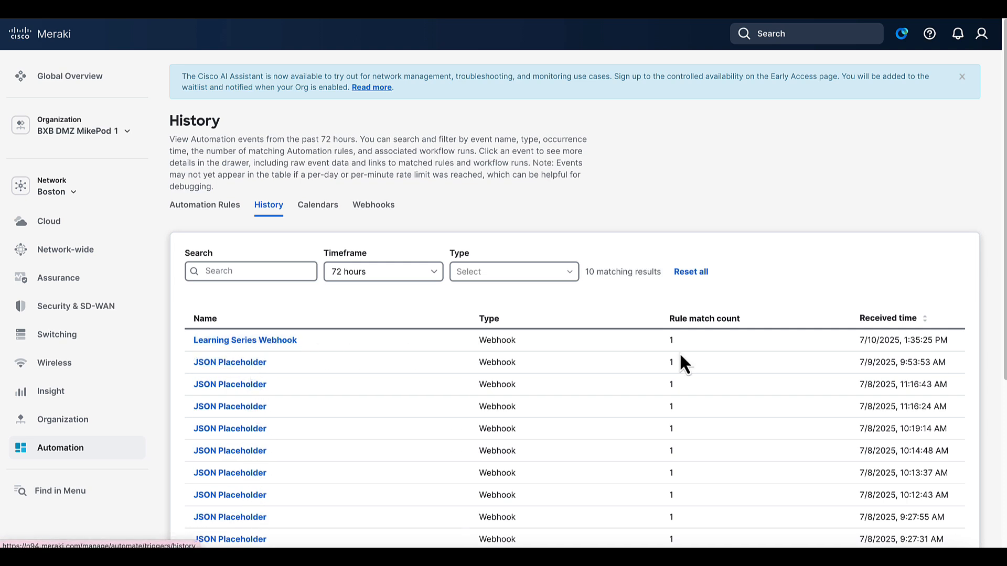
pyautogui.click(257, 346)
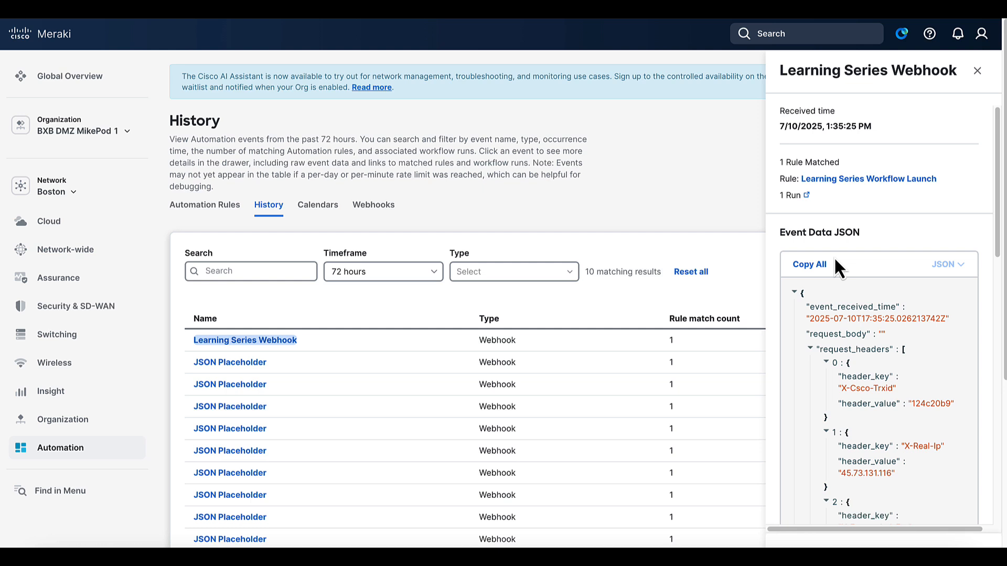
pyautogui.scroll(-1, 888, 420)
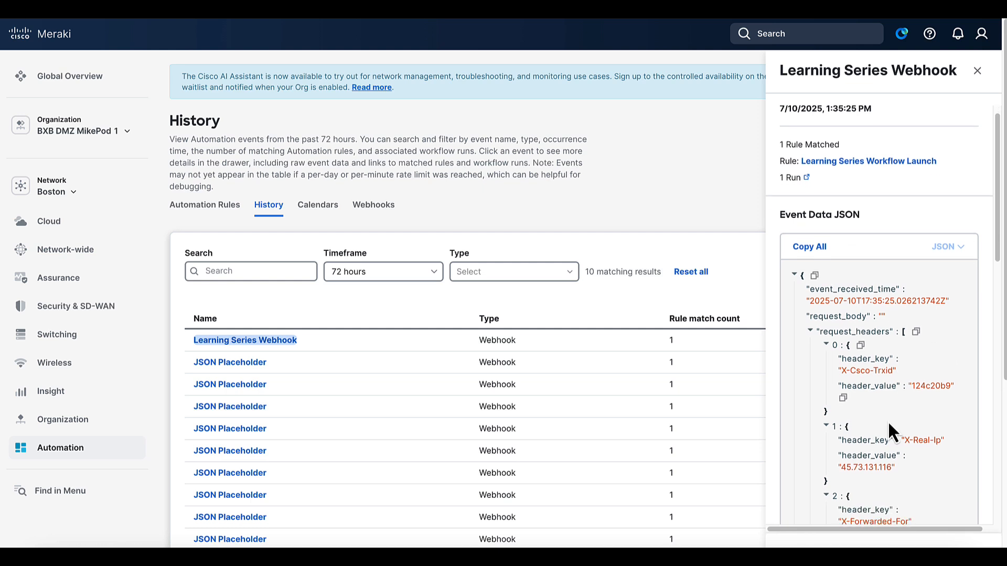
pyautogui.scroll(-3, 888, 421)
pyautogui.scroll(-1, 884, 465)
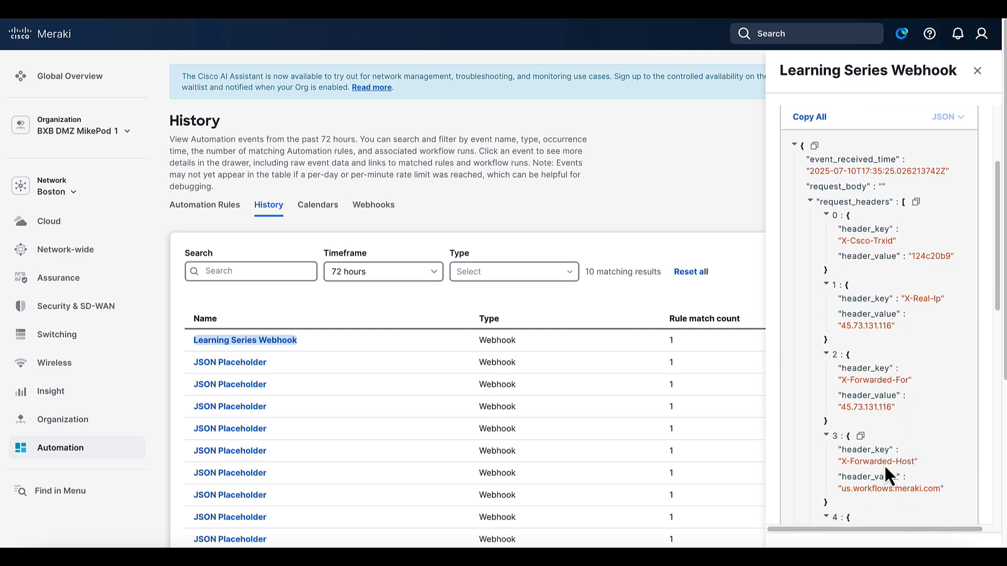
pyautogui.scroll(-7, 884, 465)
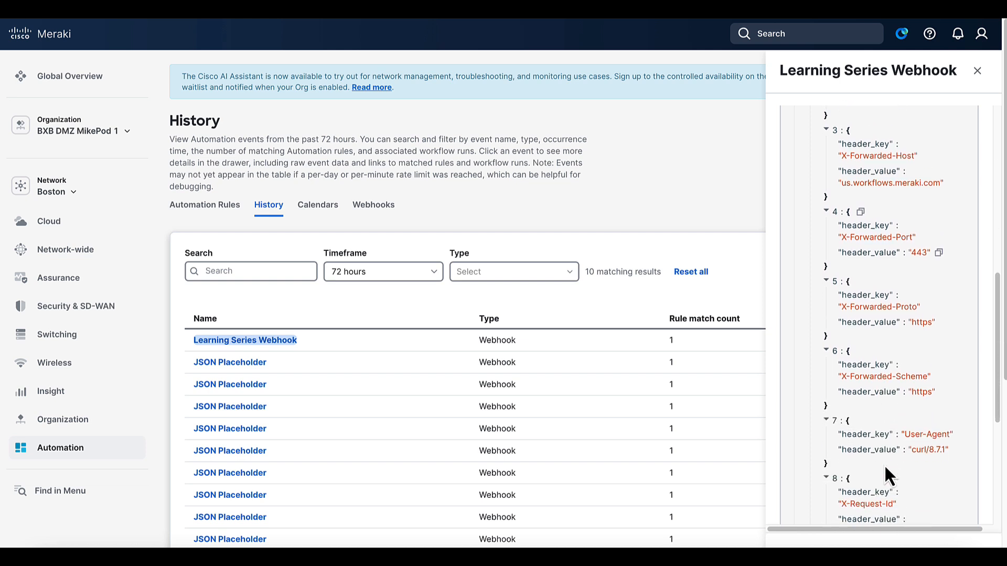
pyautogui.scroll(-6, 884, 464)
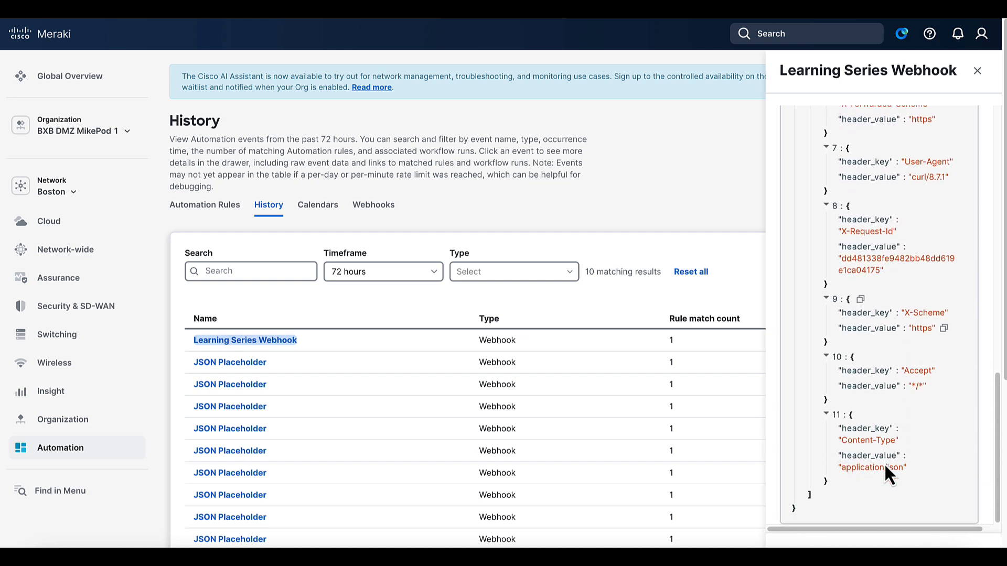
pyautogui.scroll(15, 884, 463)
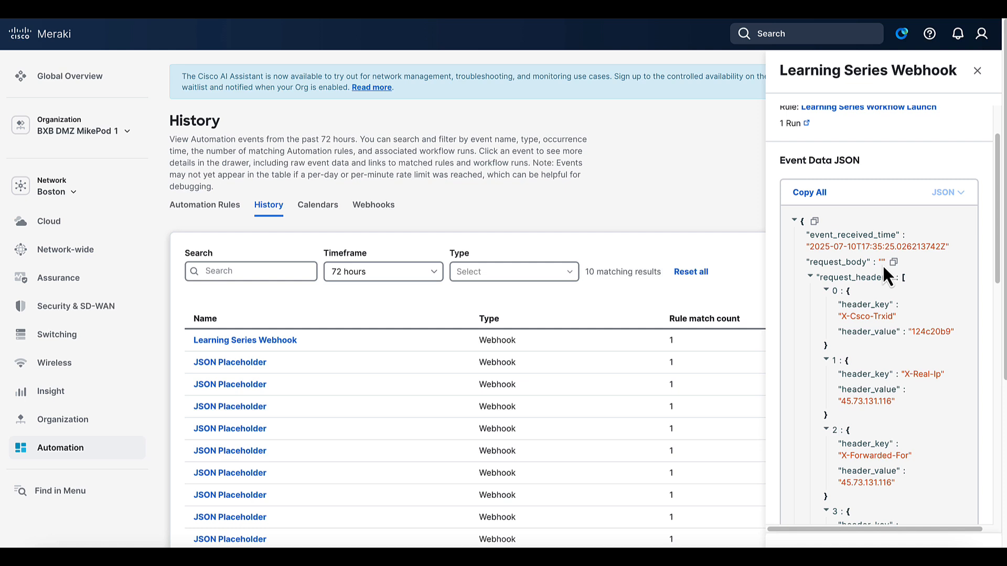
# Open Run Monitoring and filter the runs by the workflow name "JSON Placeholder Web Service - Find it".
pyautogui.moveTo(78, 452)
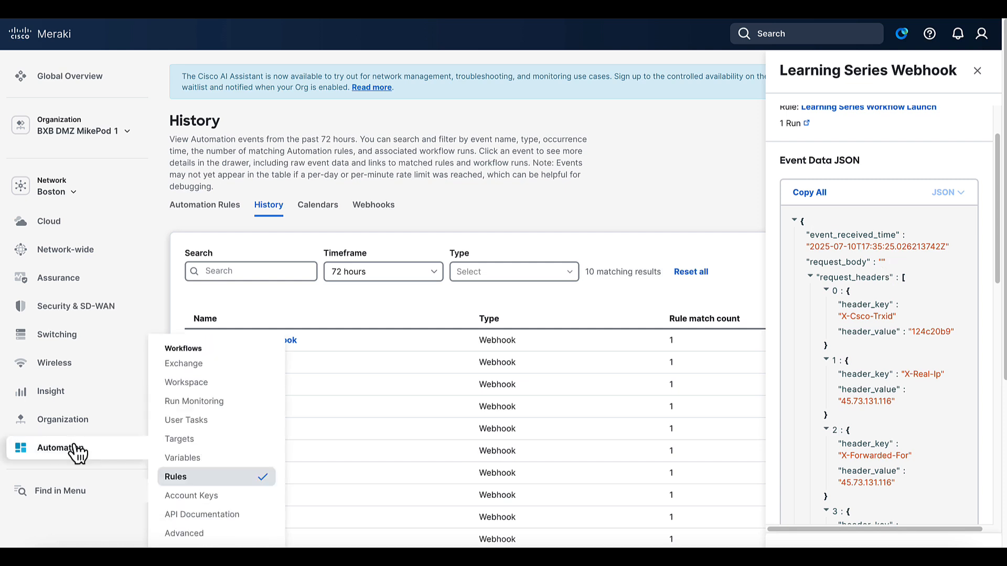
pyautogui.click(195, 408)
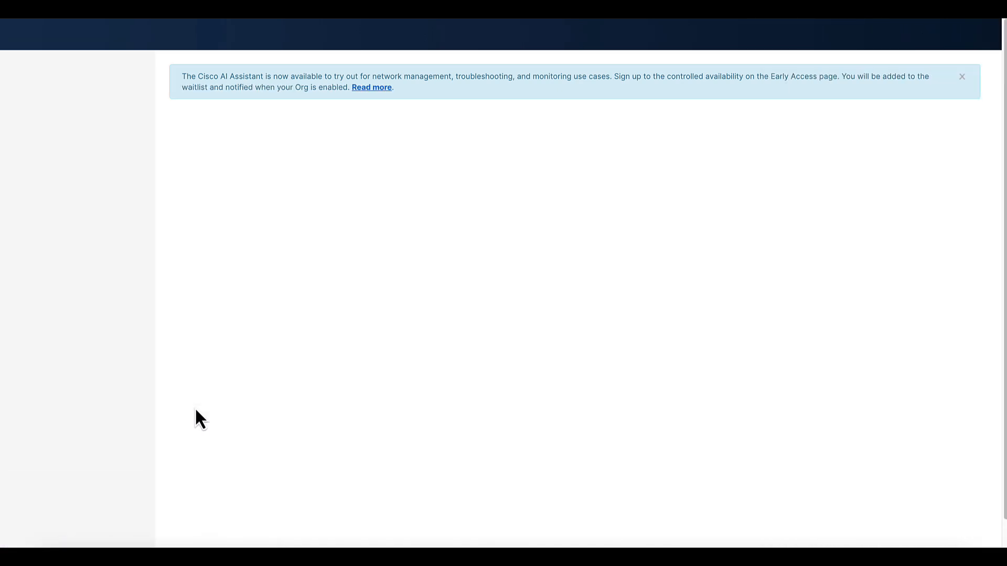
pyautogui.scroll(-3, 212, 470)
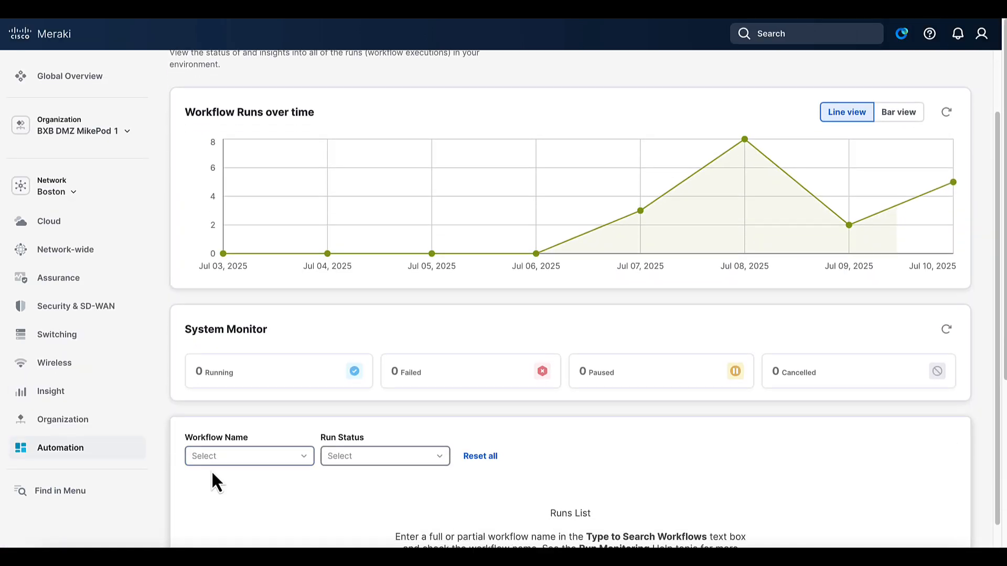
pyautogui.click(211, 427)
pyautogui.write('JSC')
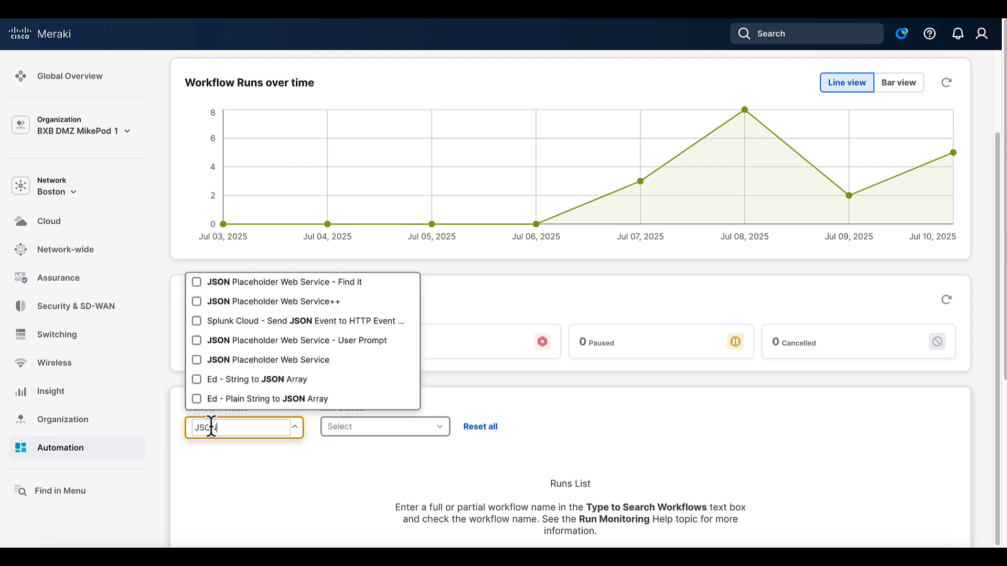
pyautogui.click(288, 284)
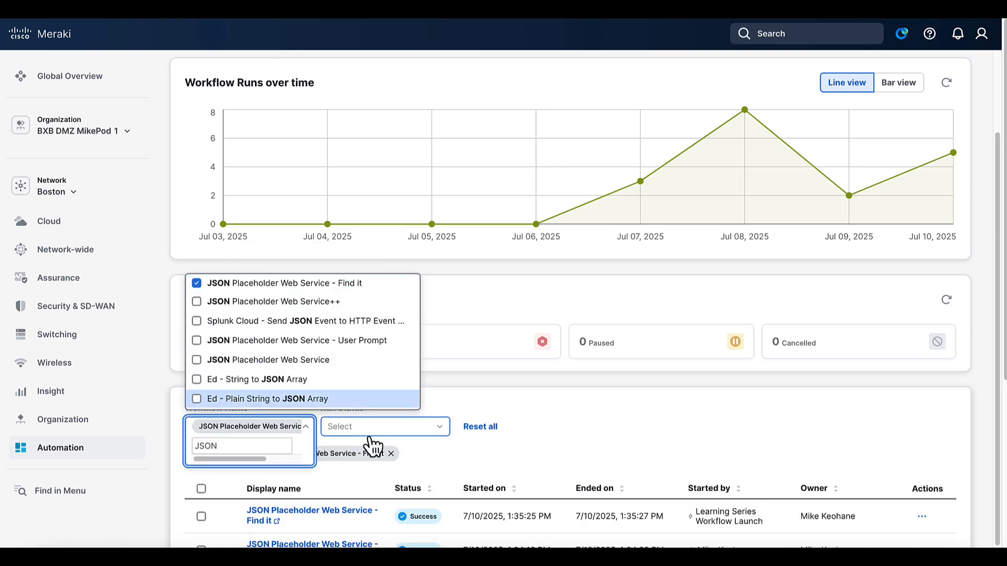
# Check what started the most recent run of the filtered workflow.
pyautogui.scroll(-1, 371, 444)
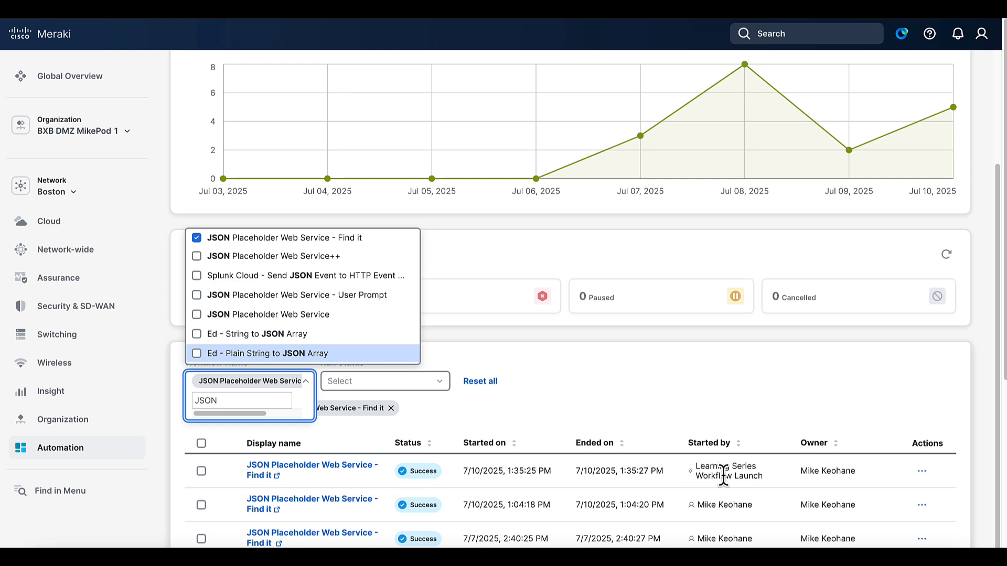
pyautogui.click(760, 477)
pyautogui.moveTo(759, 477); pyautogui.dragTo(695, 464)
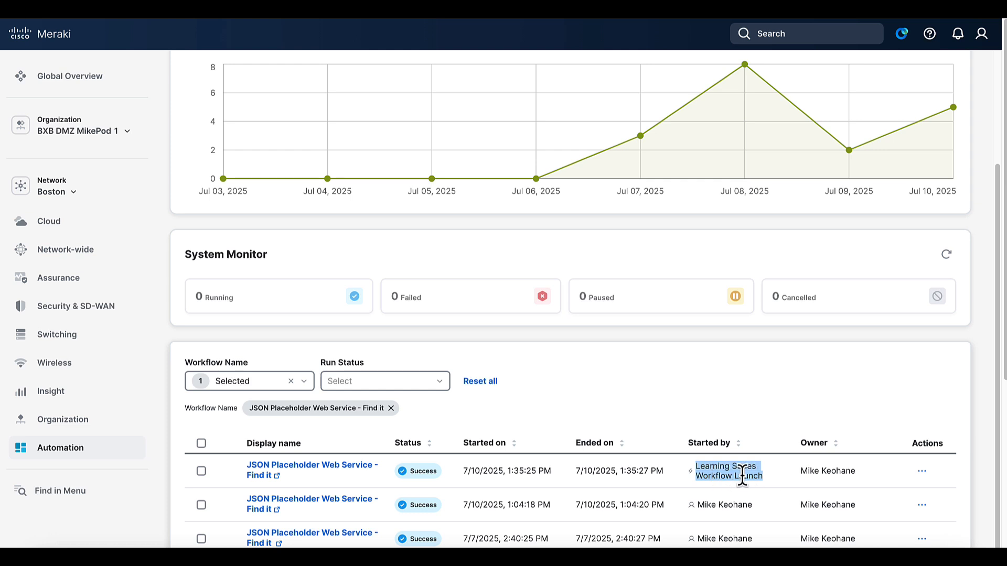
# Open the run details of the most recent filtered run and examine the values of the "Matching Field" and "operation" input variables.
pyautogui.click(321, 476)
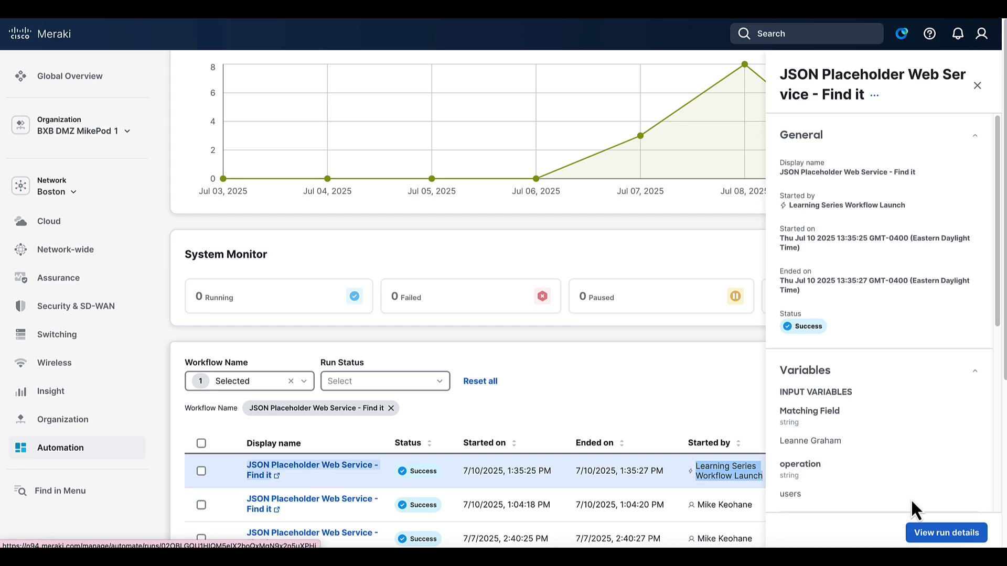
pyautogui.click(932, 533)
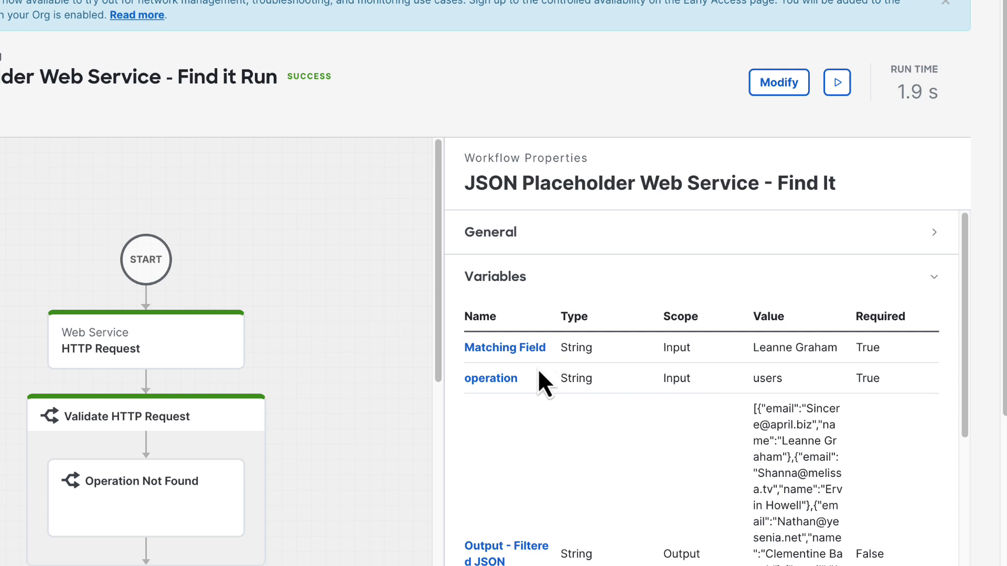
pyautogui.scroll(-1, 532, 387)
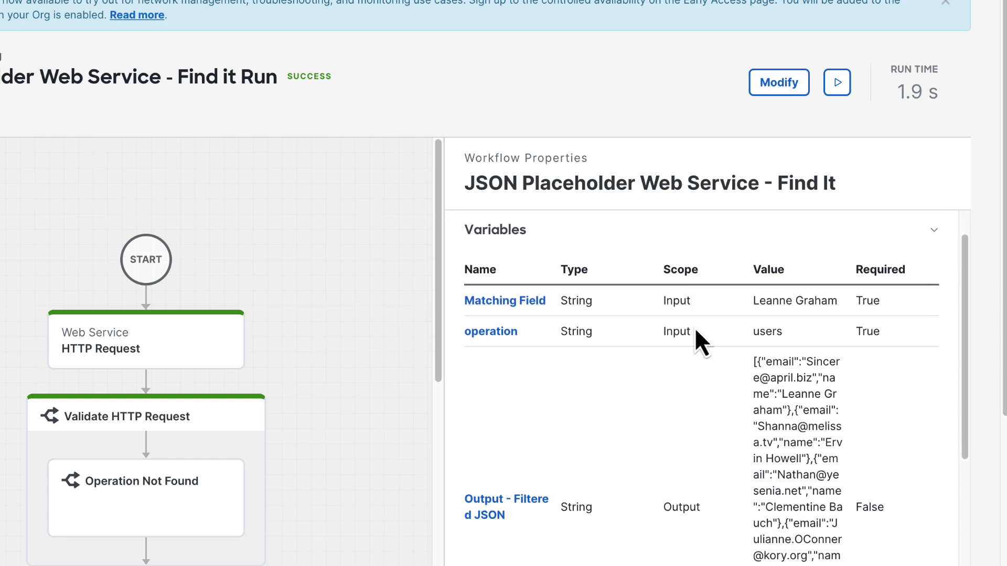
pyautogui.moveTo(842, 303); pyautogui.dragTo(805, 298)
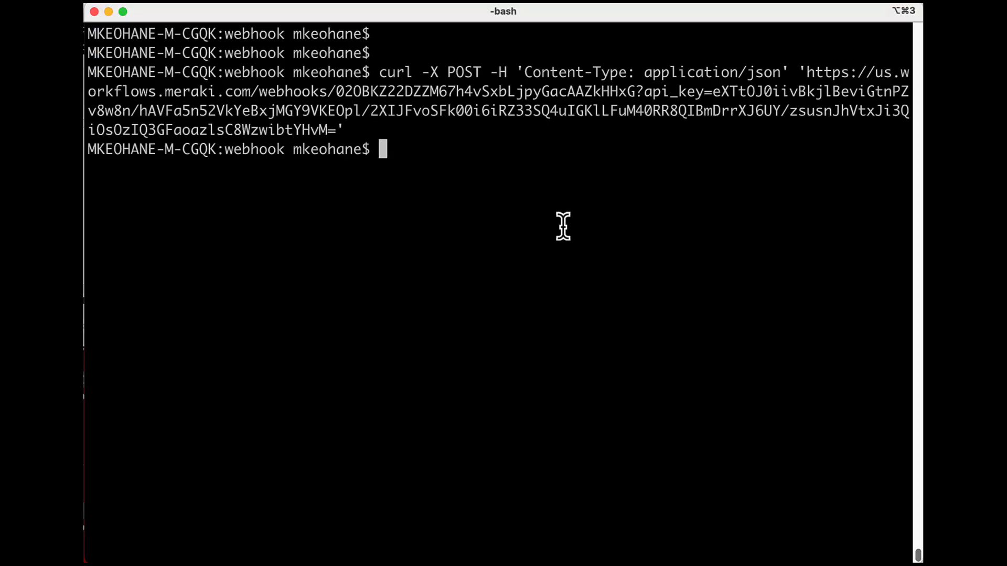
# Switch to the terminal, recall the previous curl POST command and append -d '{"Matching Field":"Golden","operation":"posts"}'.
pyautogui.press('BackSpace')
pyautogui.press('Up')
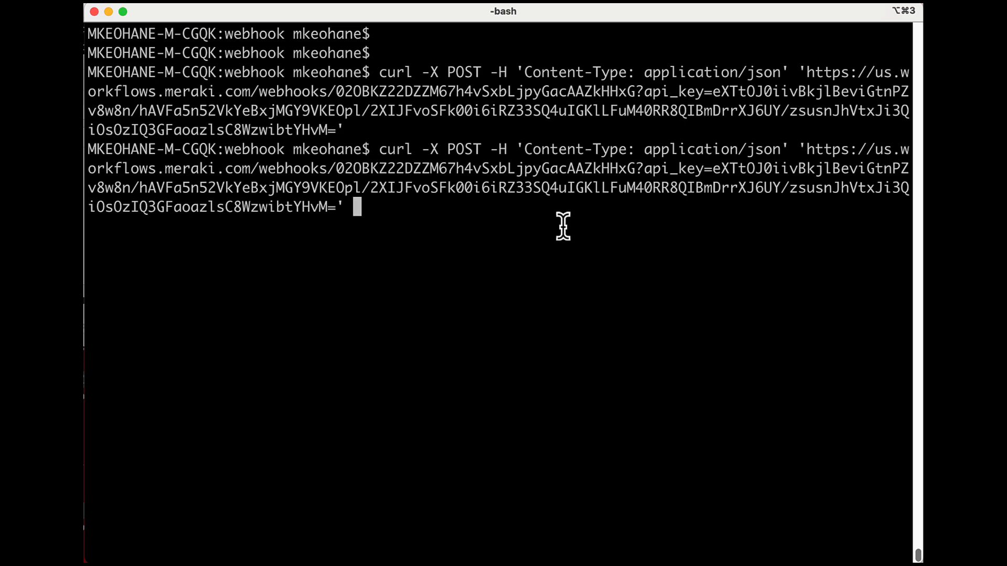
pyautogui.write('-d \'{"Matching Field":"Golden","operation":"posts"}\'')
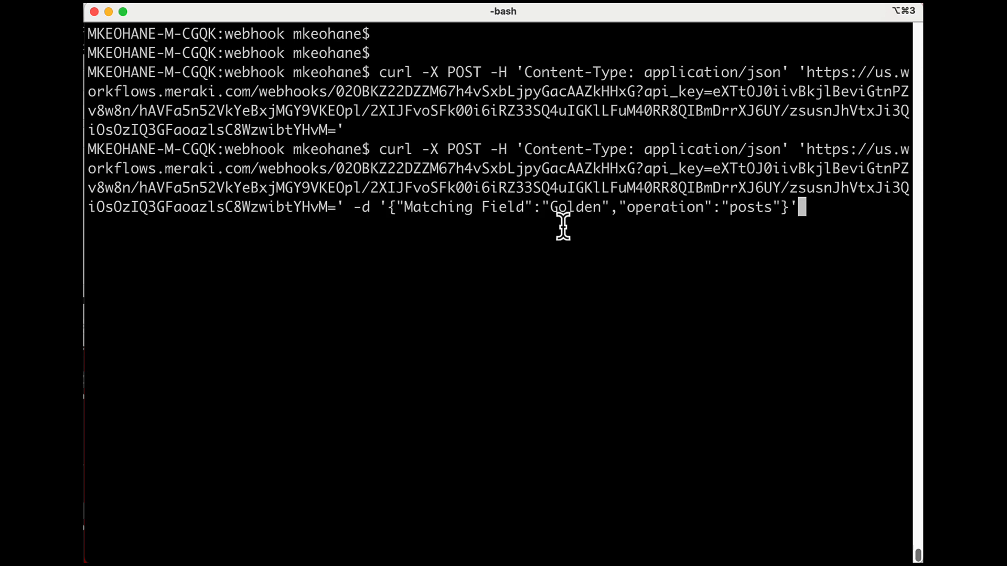
# Review the data option and the JSON field names and values in the curl command, and send the request.
pyautogui.moveTo(372, 204); pyautogui.dragTo(353, 206)
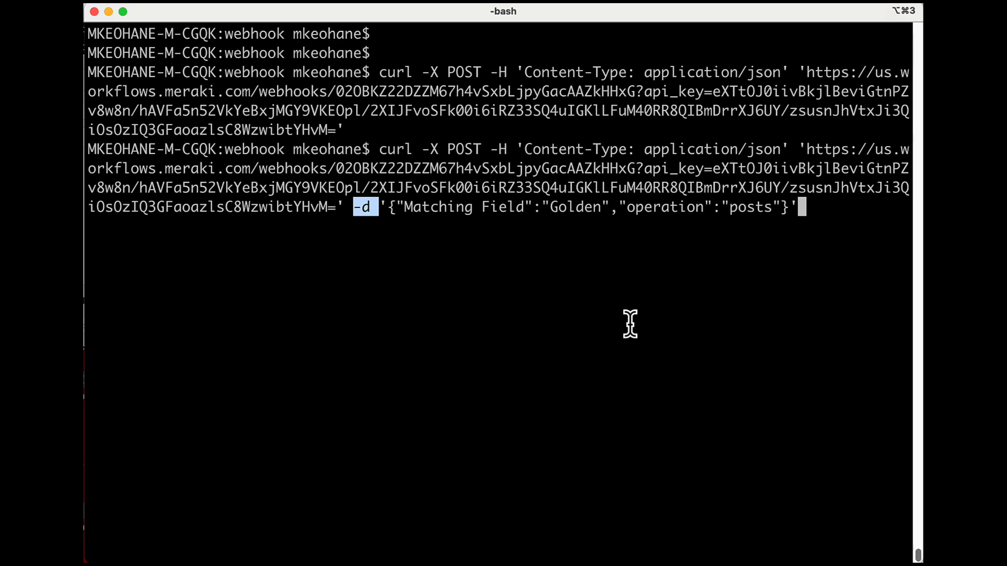
pyautogui.moveTo(387, 208); pyautogui.dragTo(381, 209)
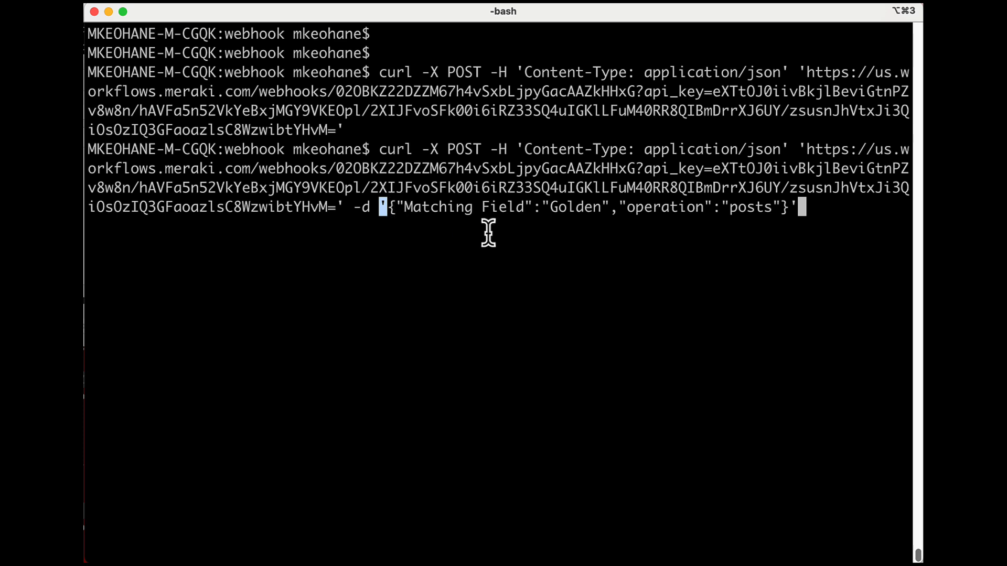
pyautogui.click(534, 285)
pyautogui.moveTo(525, 207); pyautogui.dragTo(403, 207)
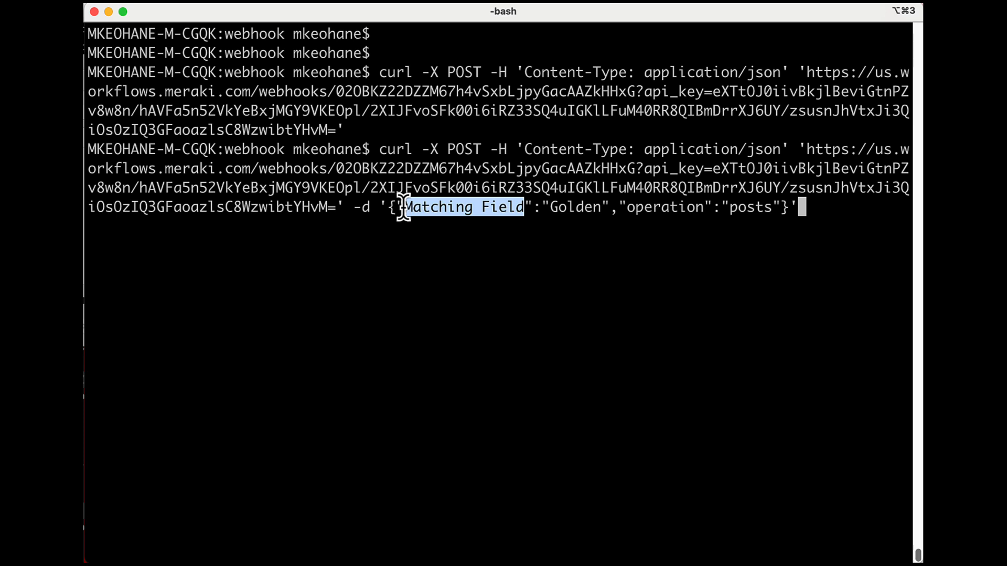
pyautogui.click(677, 210)
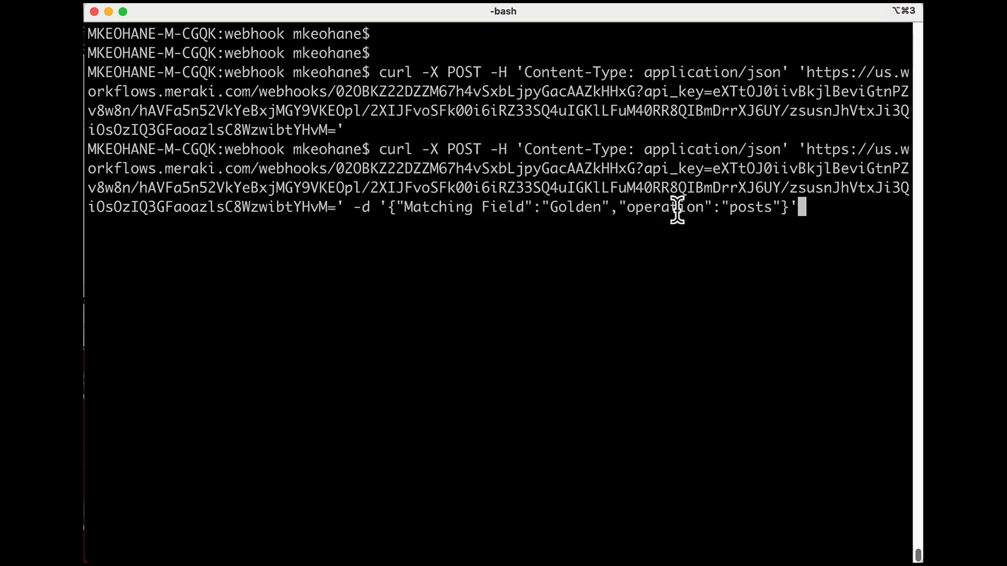
pyautogui.doubleClick(677, 209)
pyautogui.click(587, 211)
pyautogui.doubleClick(584, 211)
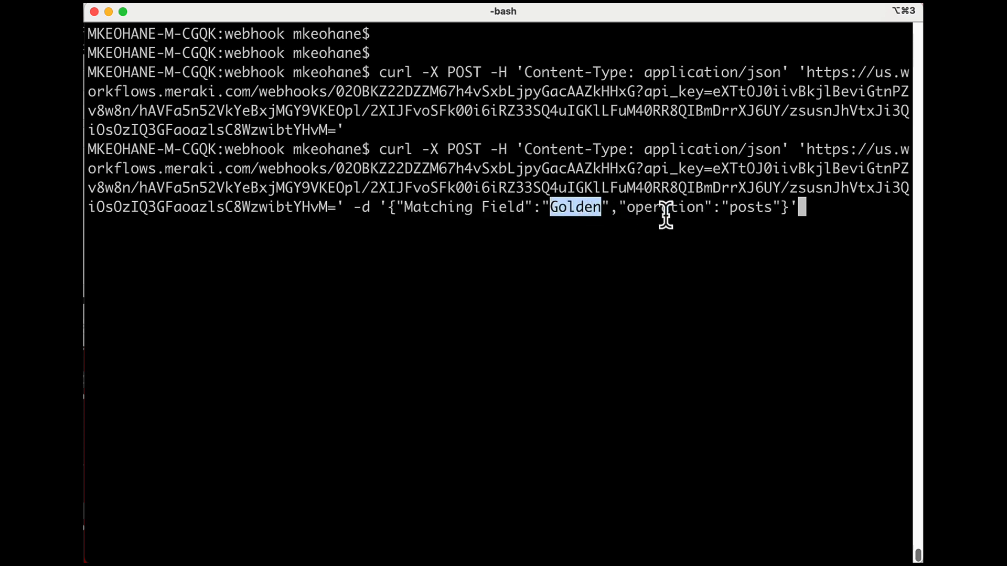
pyautogui.click(837, 208)
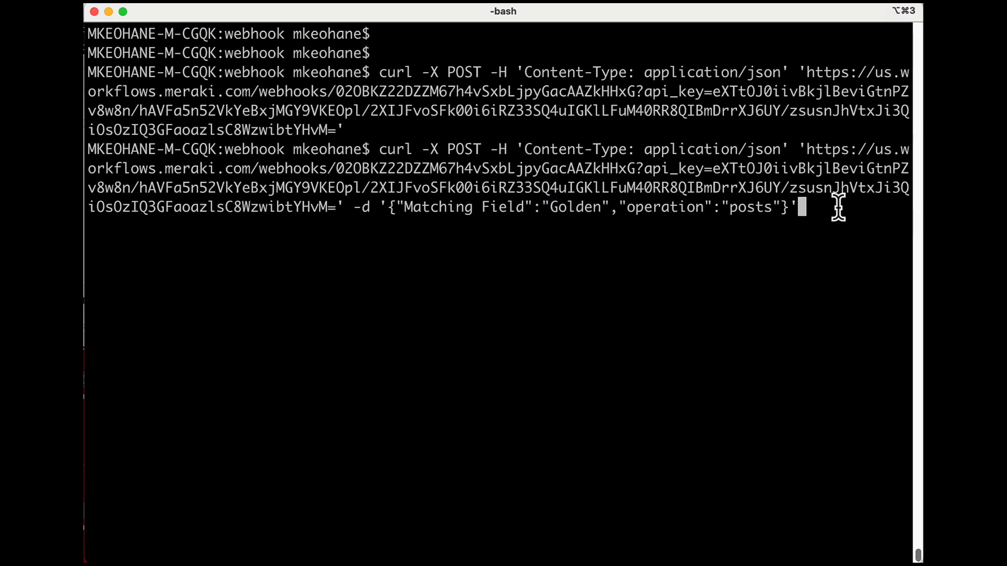
pyautogui.press('Return')
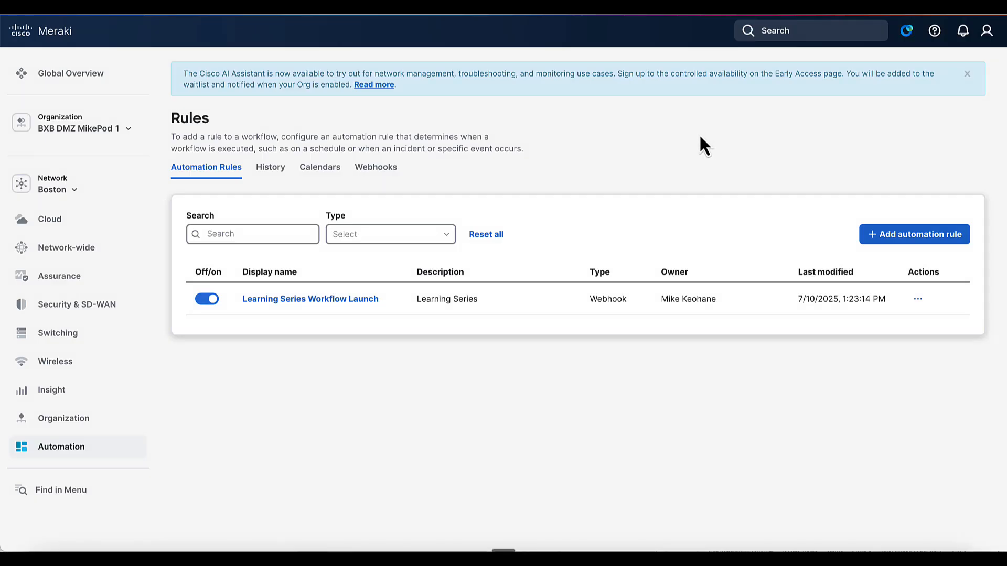
# Switch to Meraki, open the newest Learning Series Webhook event in the rules History and examine its request_body.
pyautogui.click(279, 168)
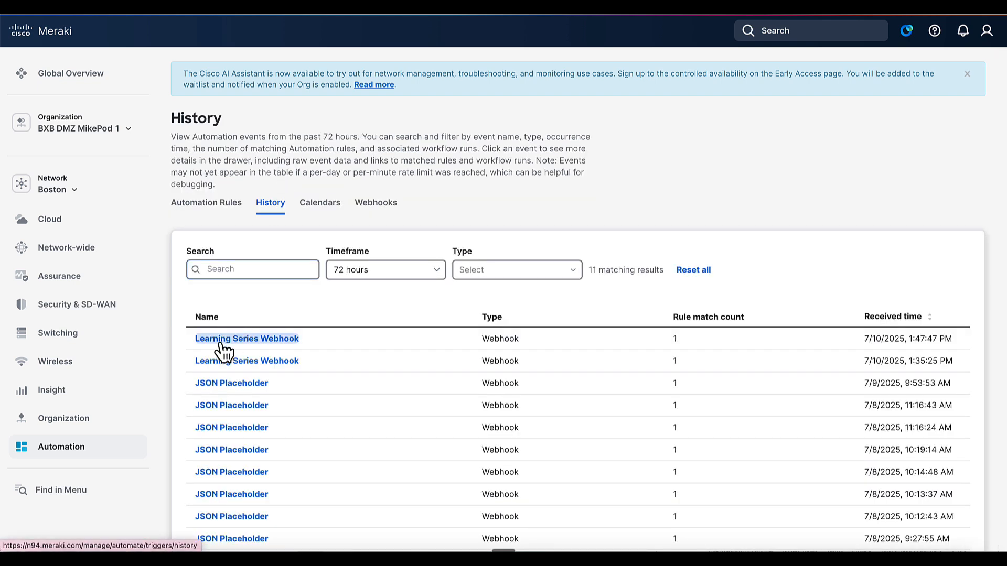
pyautogui.click(278, 340)
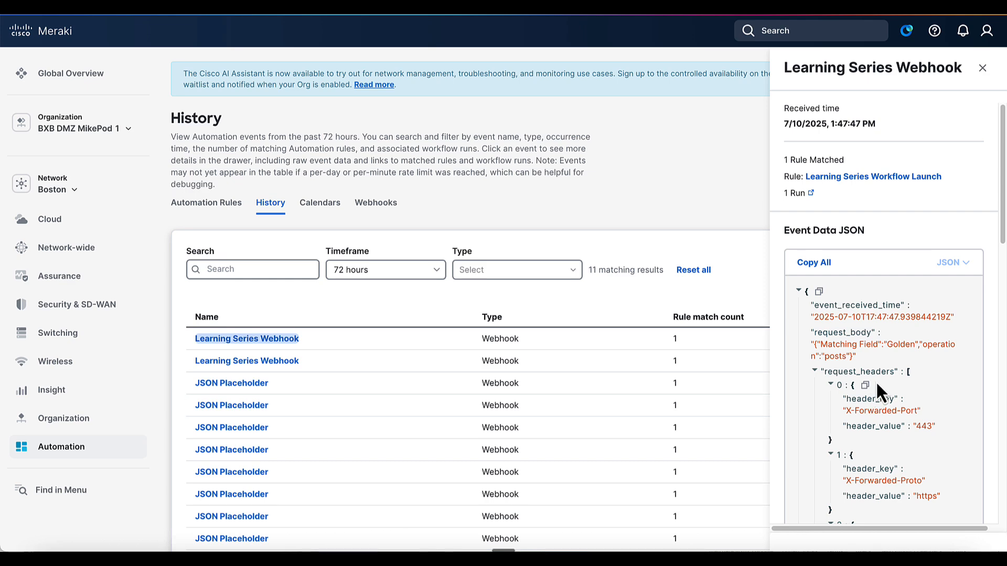
pyautogui.scroll(-1, 876, 381)
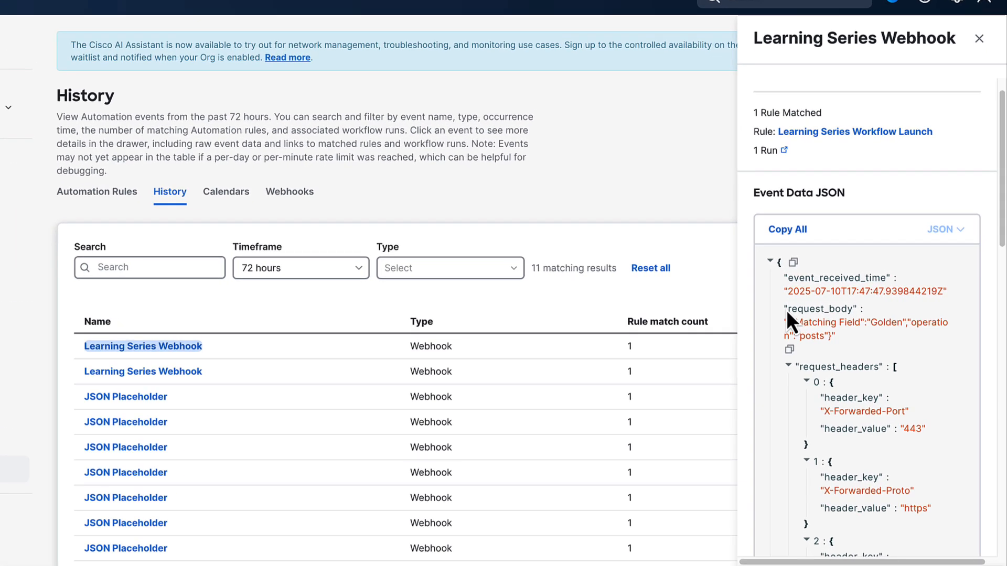
pyautogui.moveTo(812, 306); pyautogui.dragTo(852, 306)
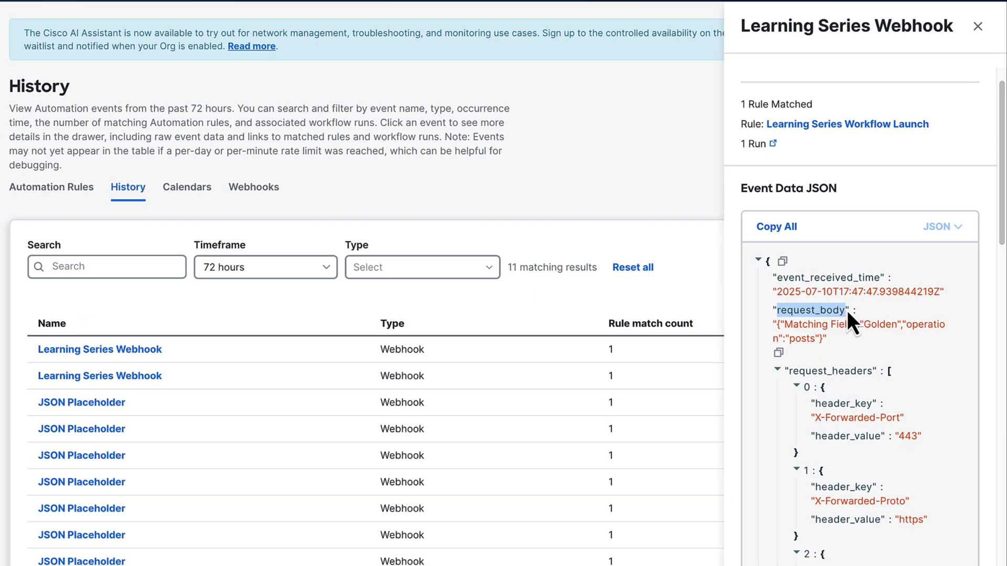
pyautogui.click(835, 343)
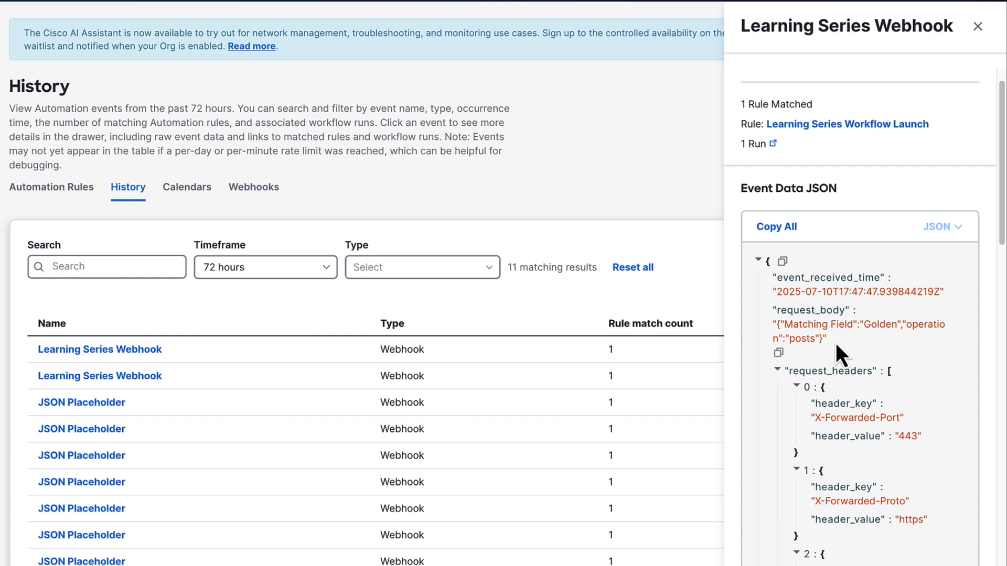
pyautogui.moveTo(820, 342); pyautogui.dragTo(781, 325)
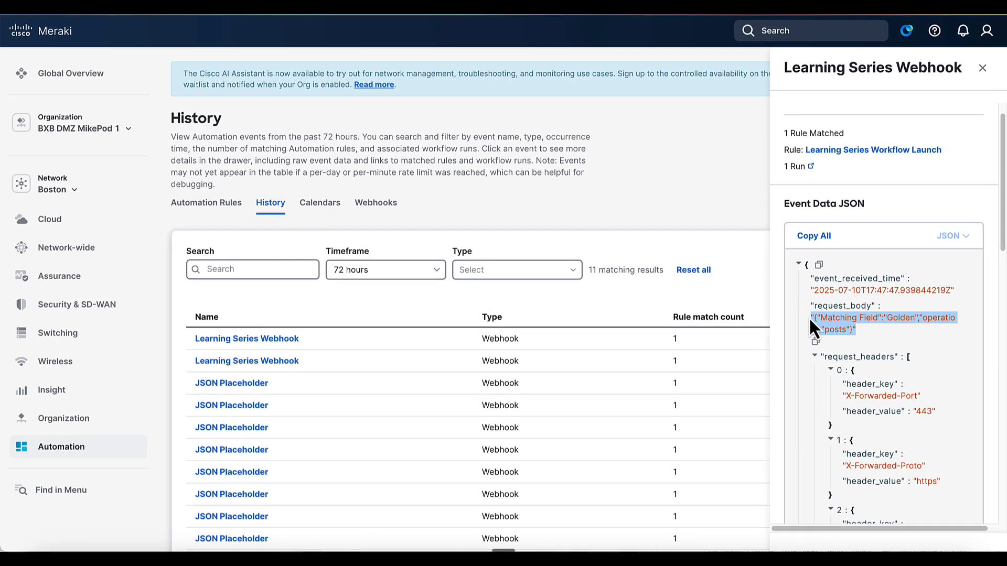
pyautogui.click(857, 326)
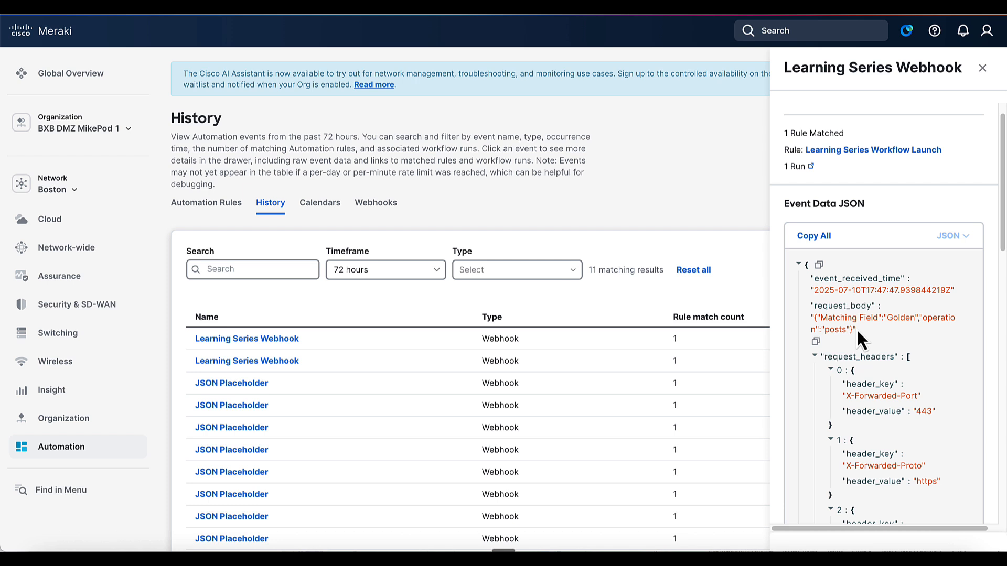
pyautogui.moveTo(859, 331); pyautogui.dragTo(829, 319)
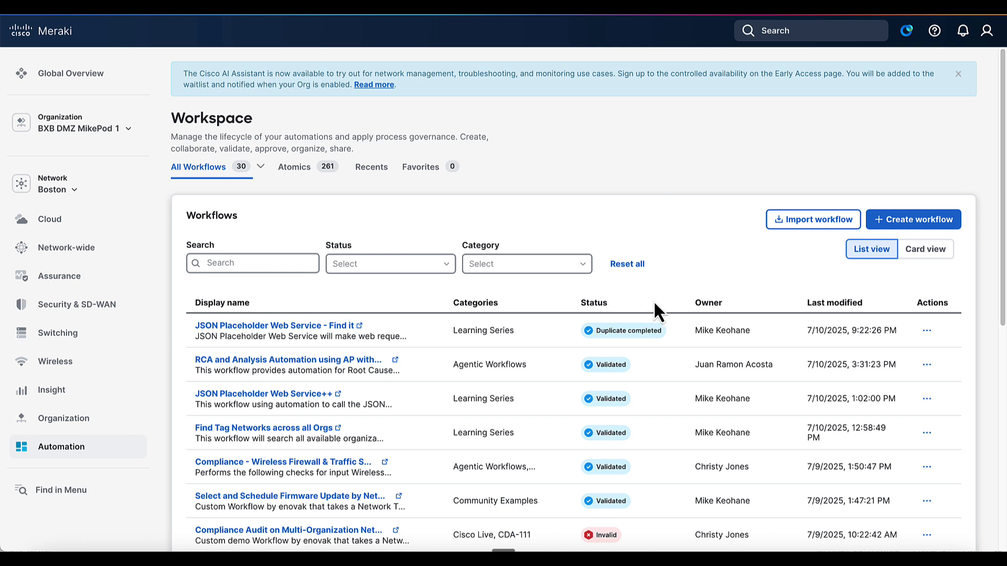
# Duplicate the workflow "JSON Placeholder Web Service - Find it" in the Workspace and open the copy in the workflow editor.
pyautogui.click(926, 330)
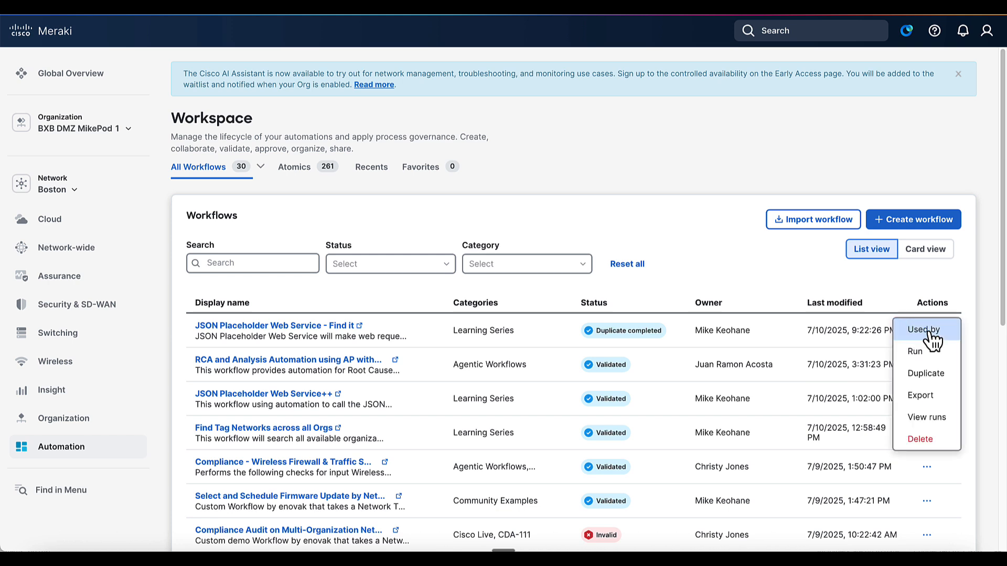
pyautogui.click(927, 374)
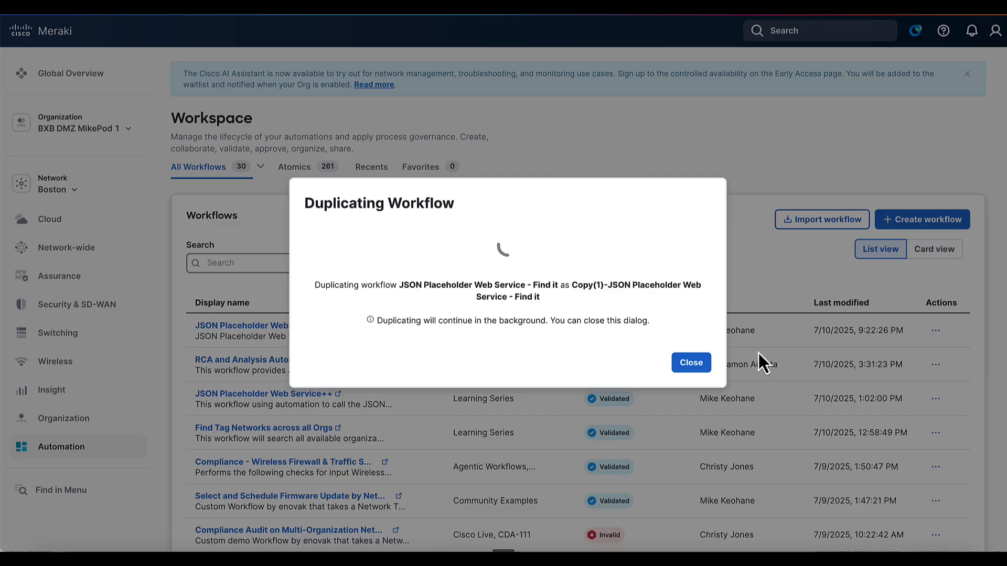
pyautogui.click(689, 364)
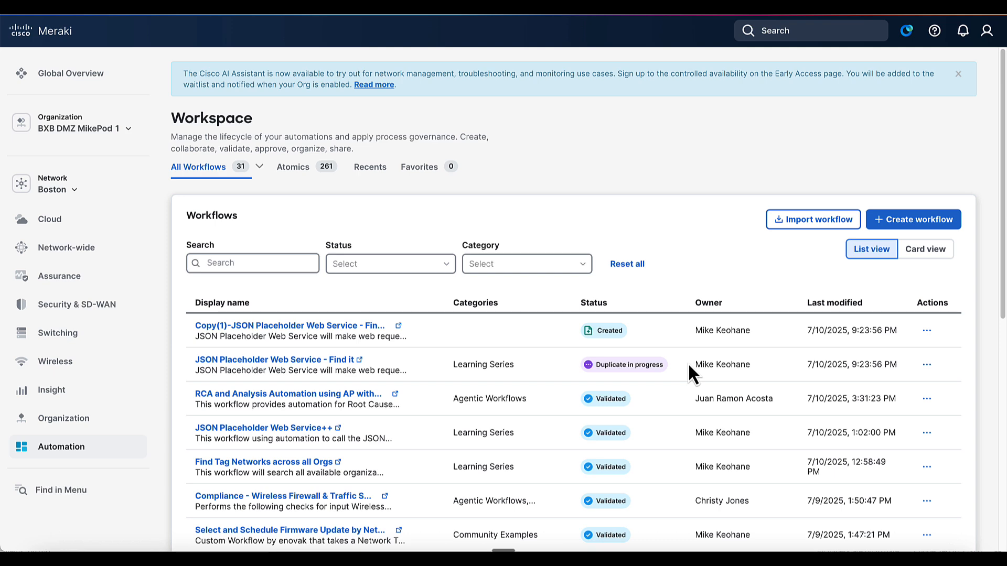
pyautogui.click(280, 330)
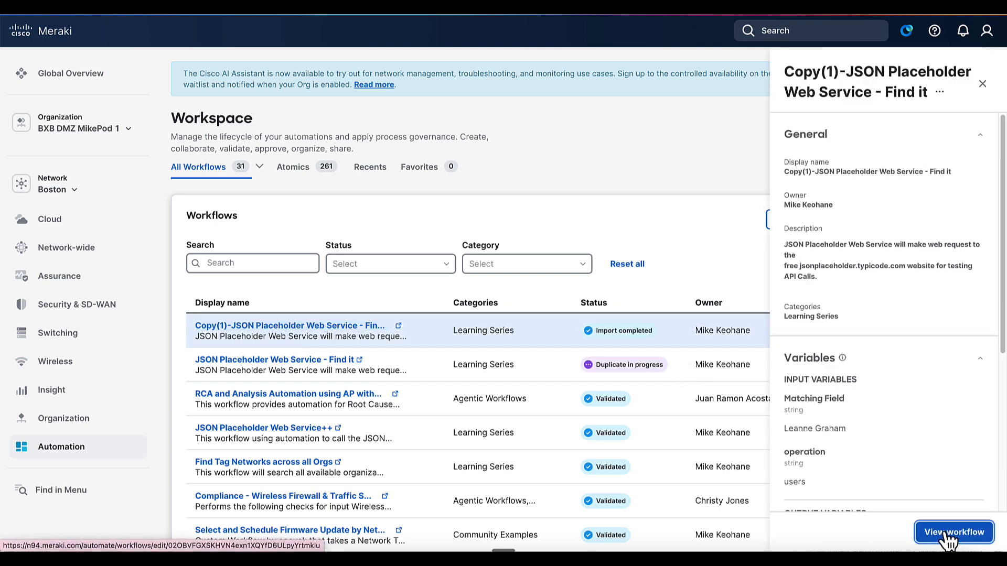
pyautogui.click(946, 531)
pyautogui.click(698, 358)
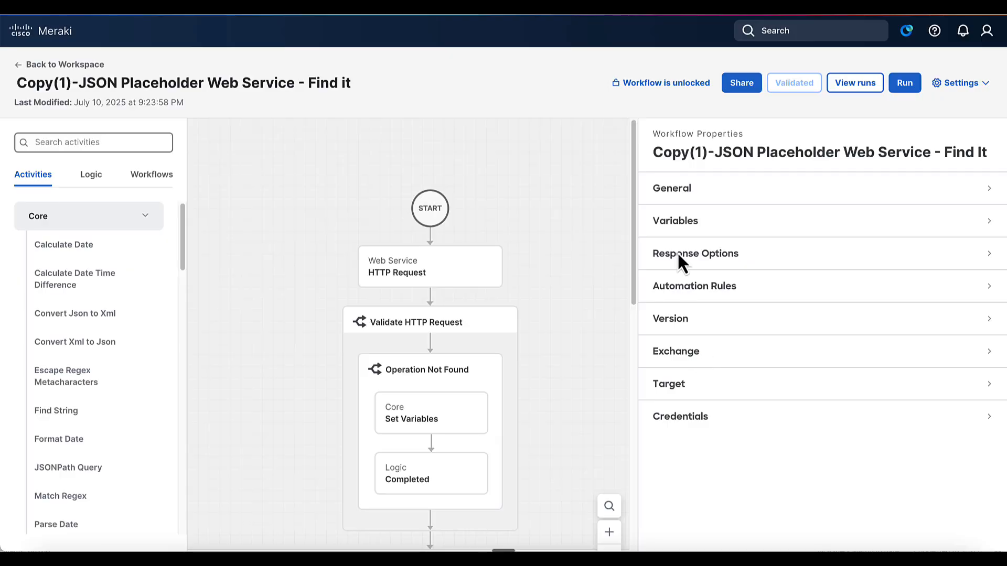
# Set the copied workflow's display name to "JSON Placeholder Webhook Service".
pyautogui.click(673, 200)
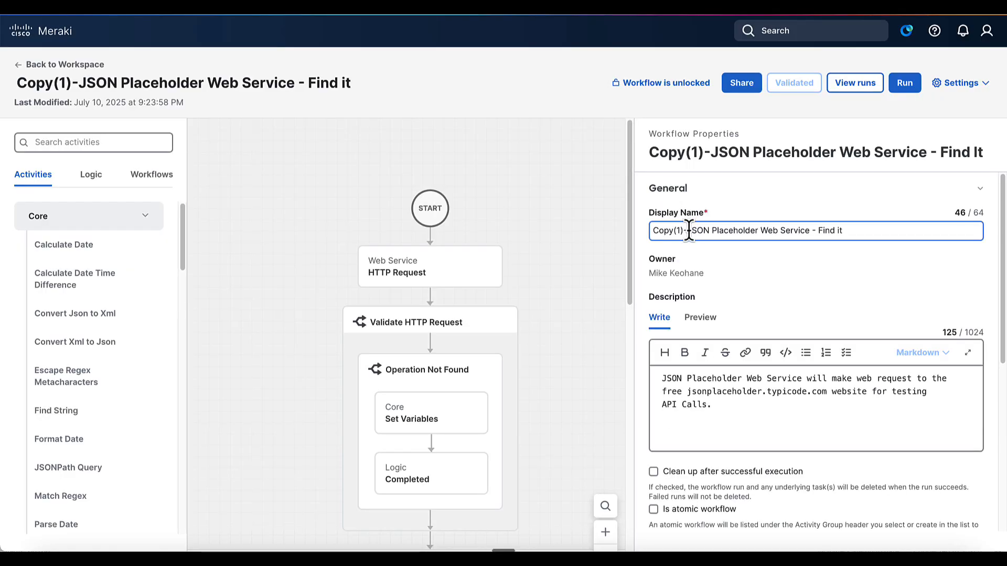
pyautogui.moveTo(687, 230); pyautogui.dragTo(614, 228)
pyautogui.press('BackSpace')
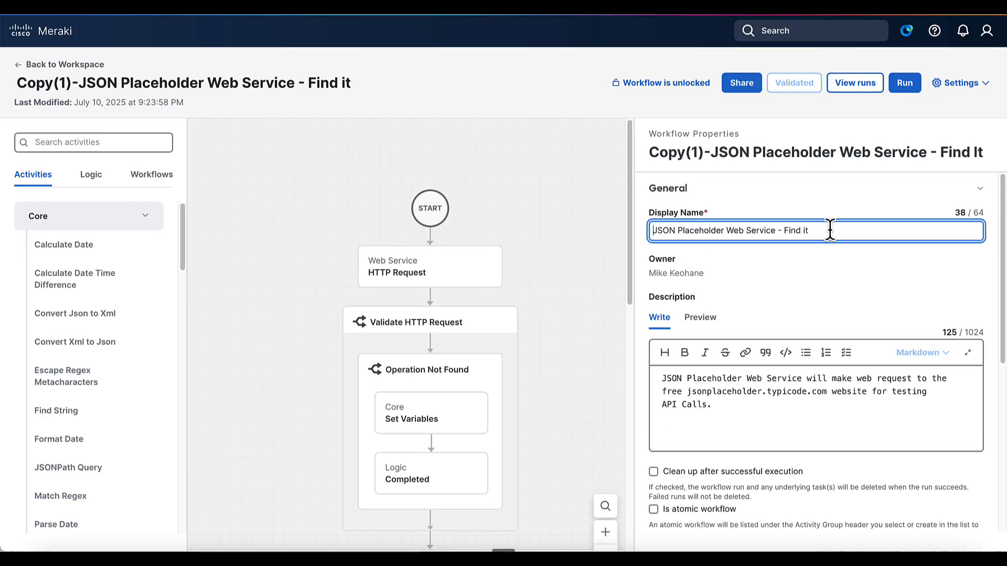
pyautogui.moveTo(830, 229); pyautogui.dragTo(744, 229)
pyautogui.write('hook')
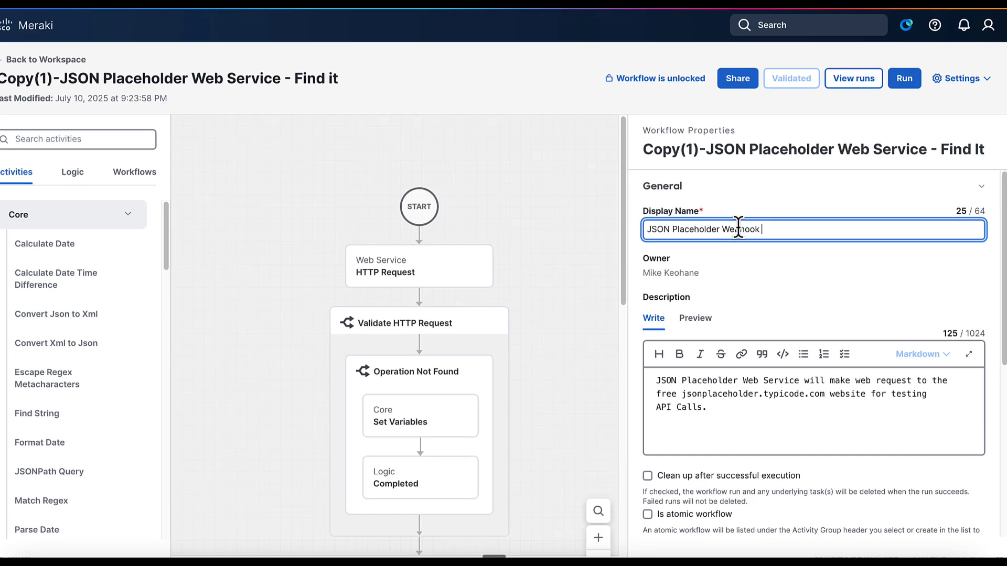
pyautogui.write(' Service')
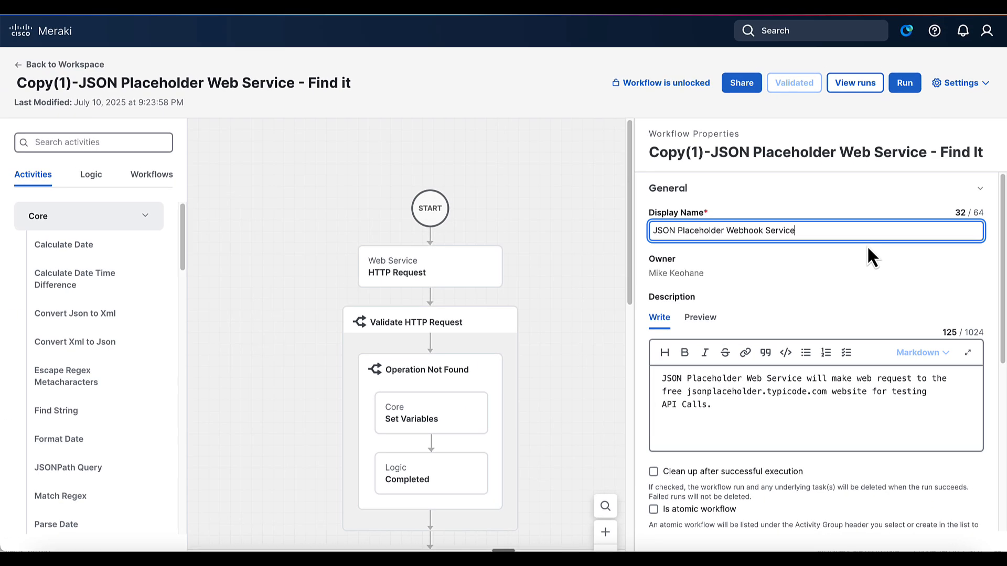
# Rename the workflow's "Matching Field" variable to "Match", change its scope to Local and save it.
pyautogui.scroll(-5, 856, 446)
pyautogui.scroll(-1, 804, 423)
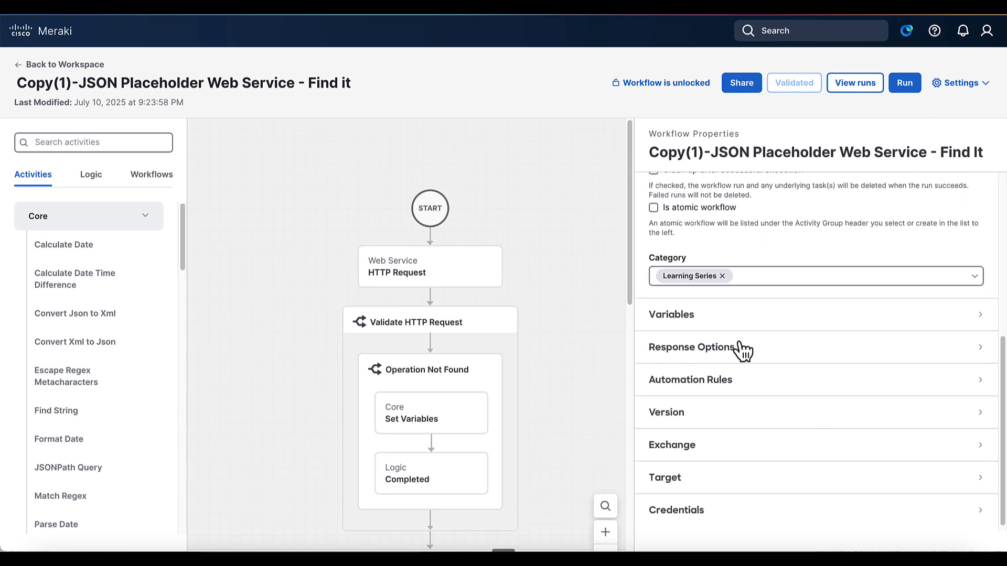
pyautogui.click(682, 318)
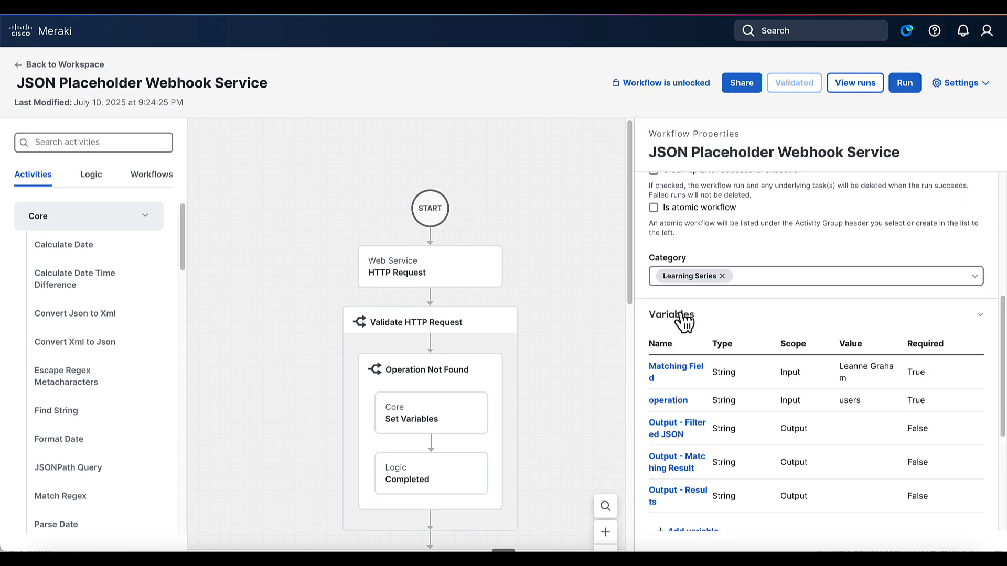
pyautogui.click(674, 377)
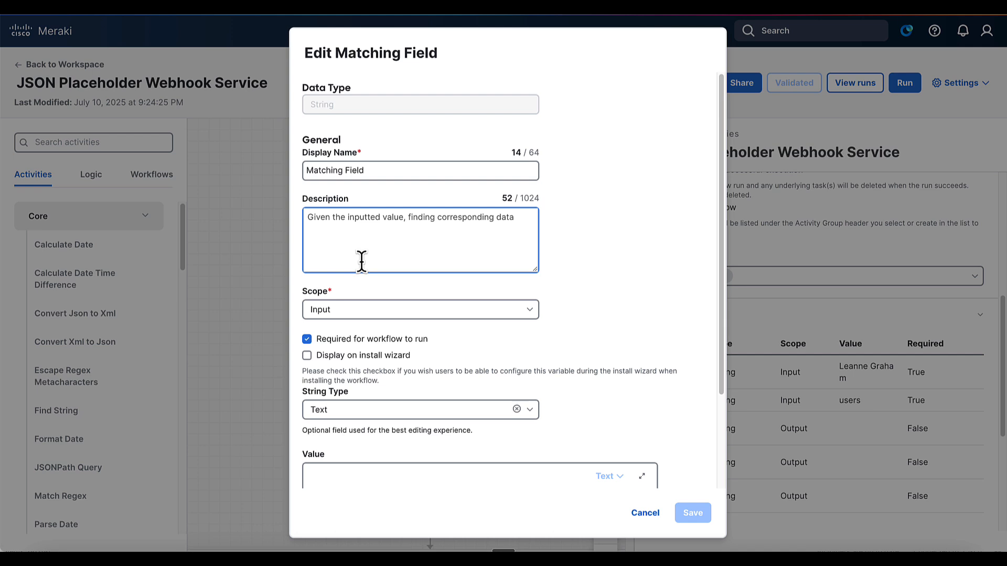
pyautogui.click(372, 168)
pyautogui.moveTo(373, 168); pyautogui.dragTo(331, 170)
pyautogui.press('BackSpace')
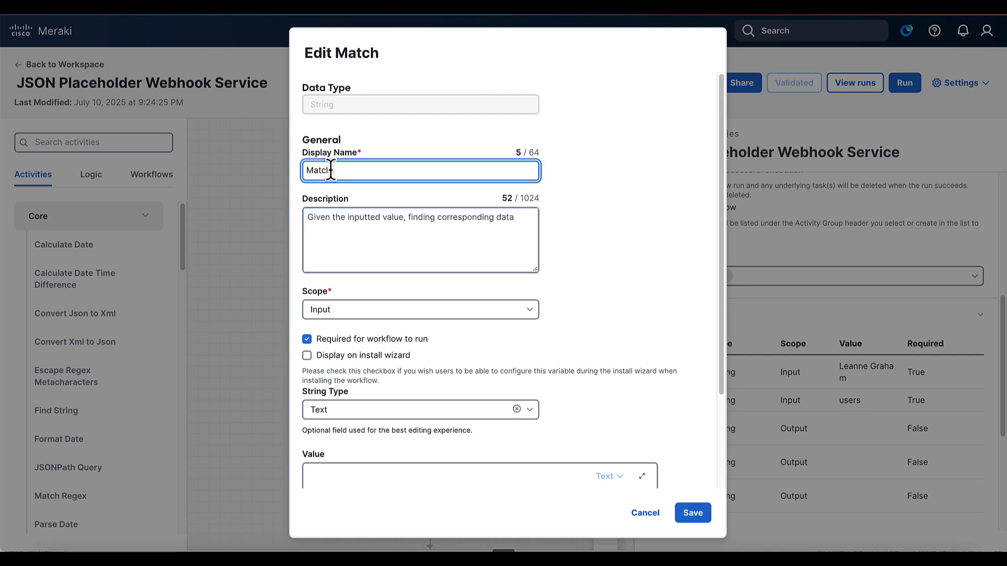
pyautogui.click(343, 314)
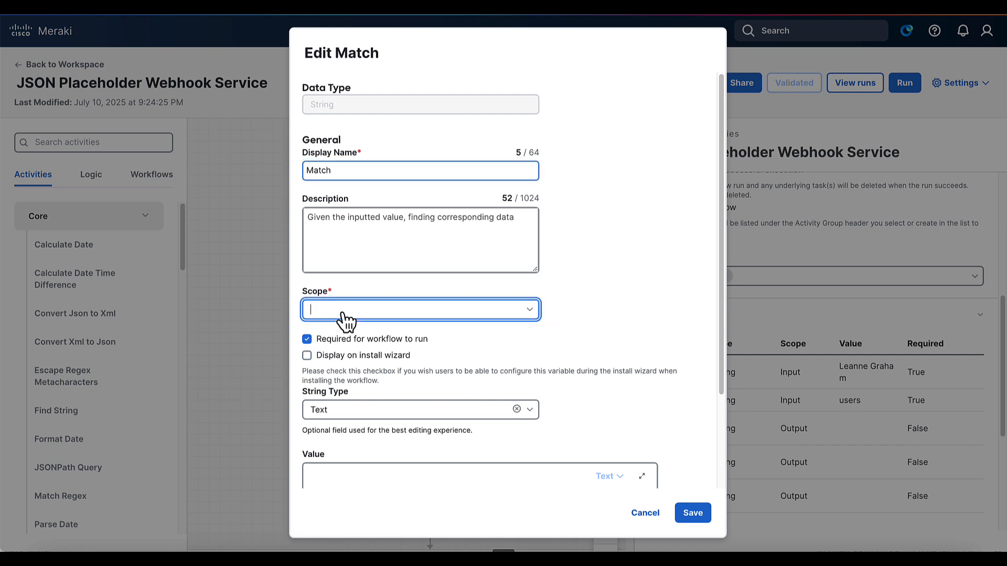
pyautogui.click(336, 354)
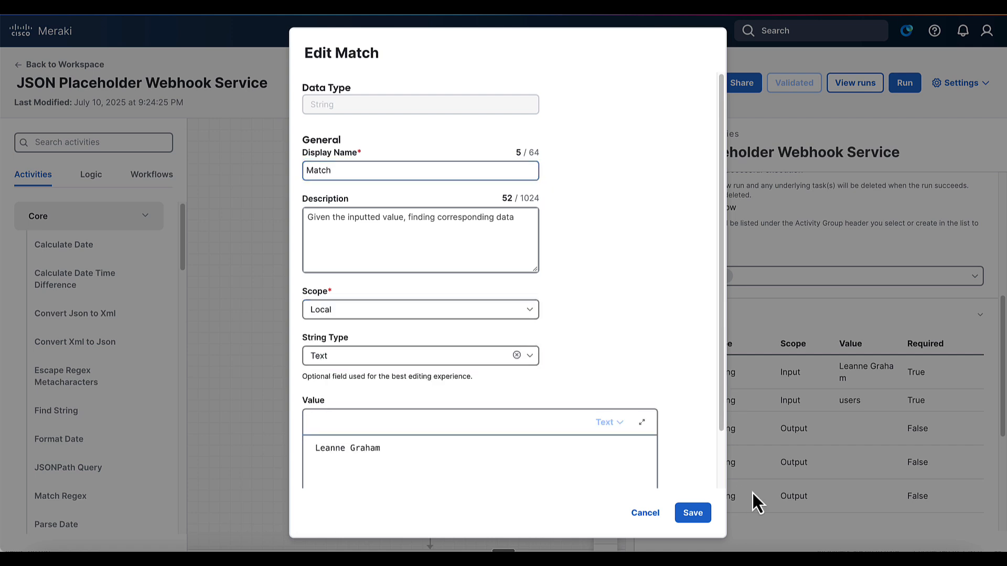
pyautogui.click(698, 519)
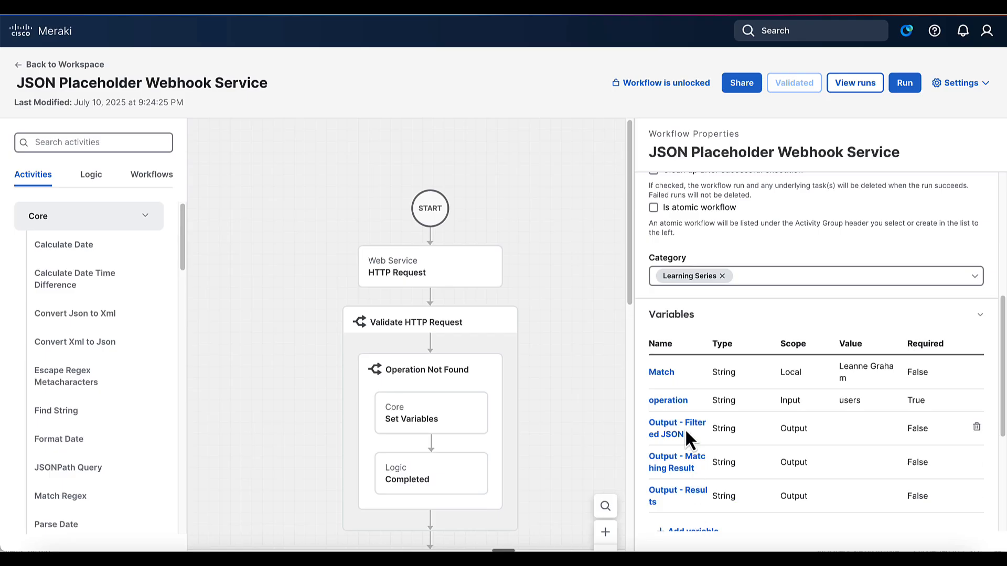
# Rename the "operation" variable to "Operation" with a capital O, change its scope to Local and save it.
pyautogui.click(670, 400)
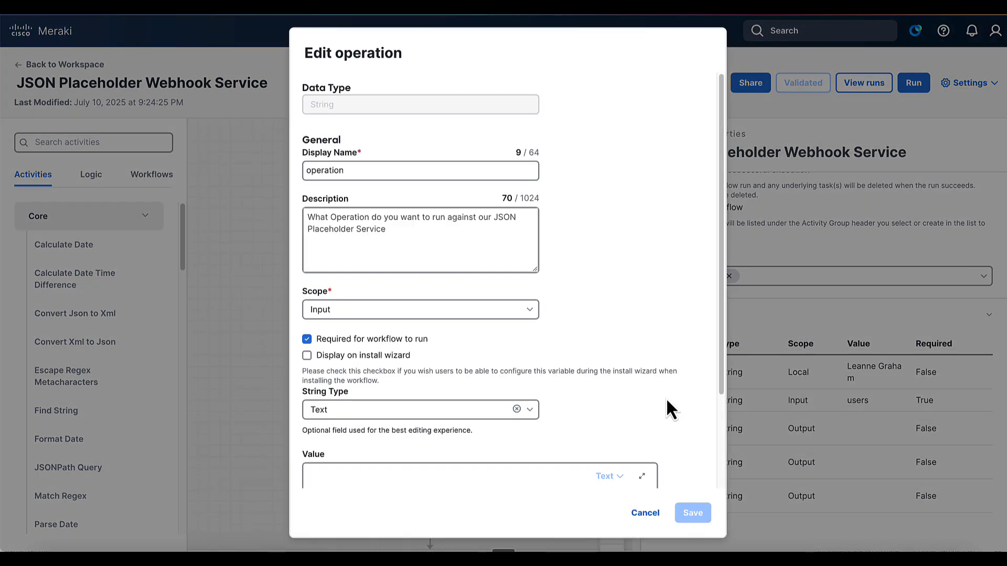
pyautogui.click(322, 169)
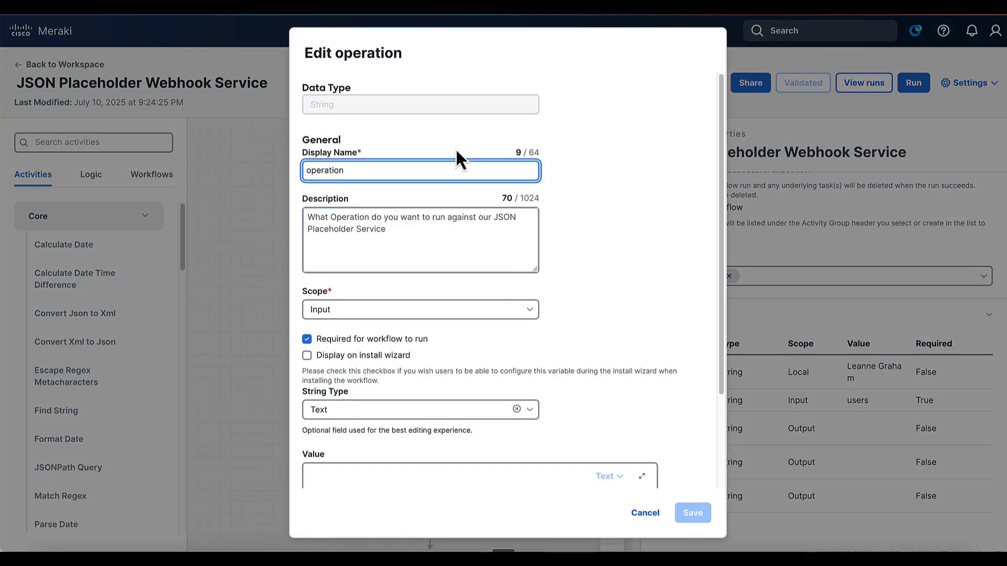
pyautogui.press('BackSpace')
pyautogui.write('O')
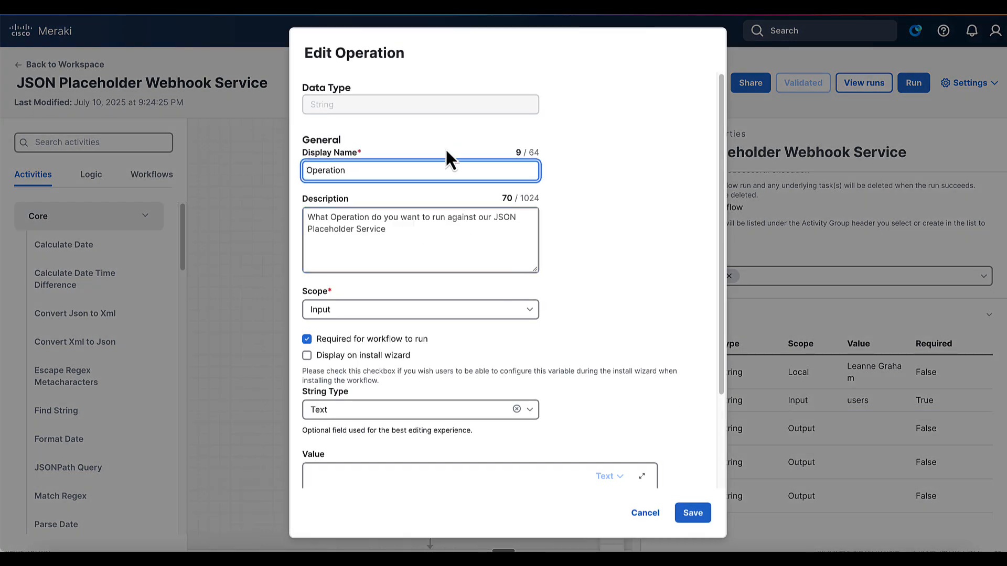
pyautogui.click(399, 309)
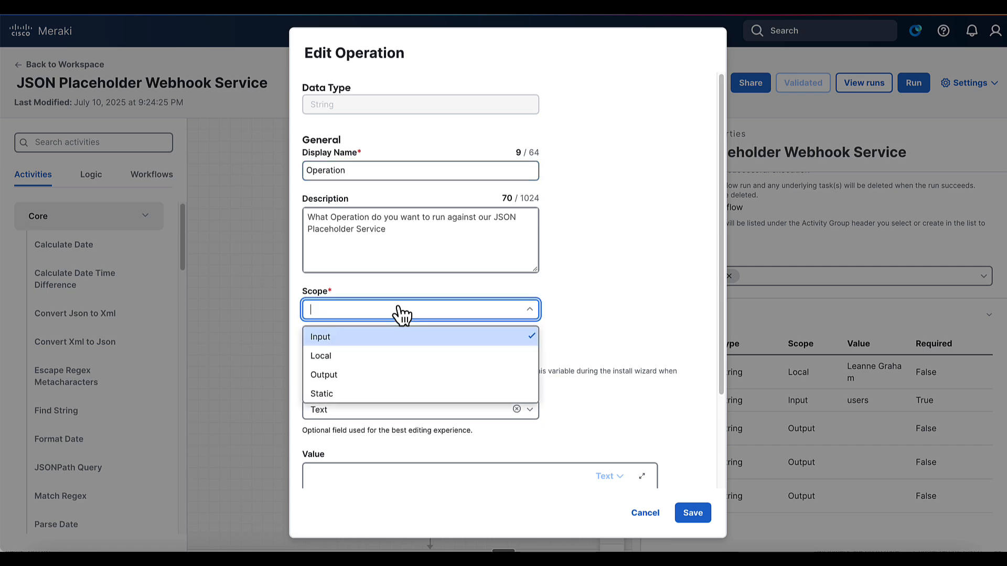
pyautogui.click(336, 355)
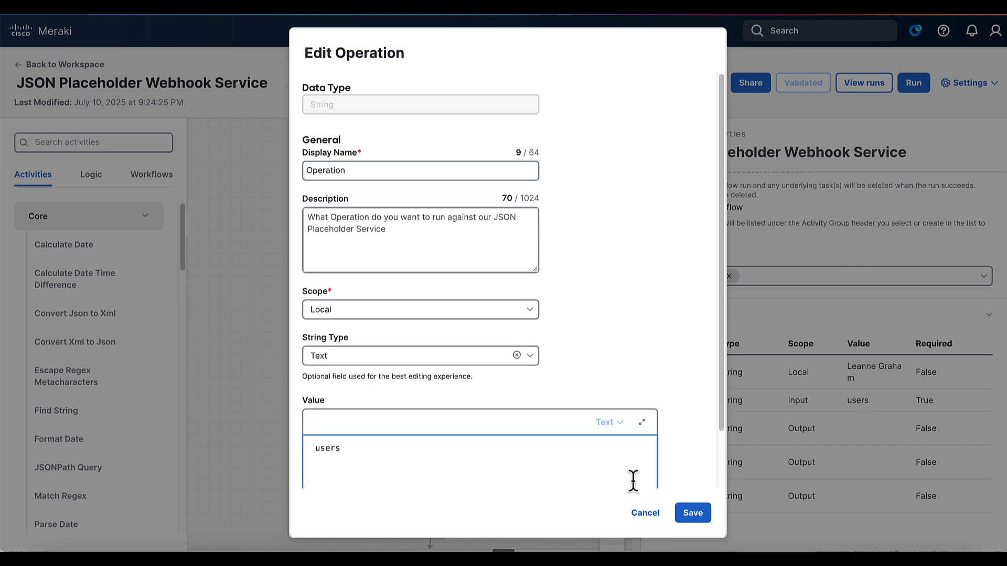
pyautogui.click(692, 512)
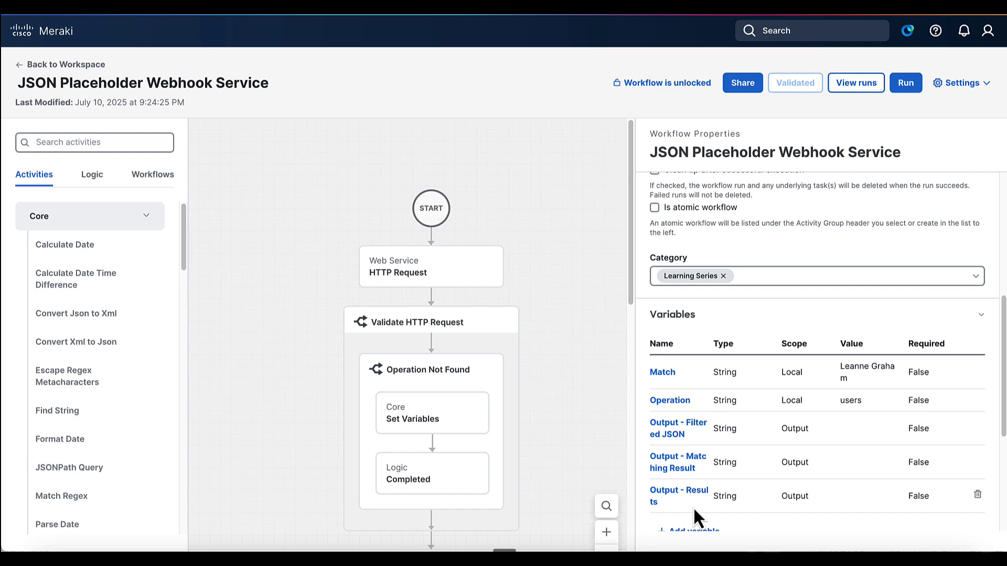
# Start a new string variable named "Webhook Payload" with the description "Passed in the body of the Webhook Call".
pyautogui.scroll(-2, 713, 493)
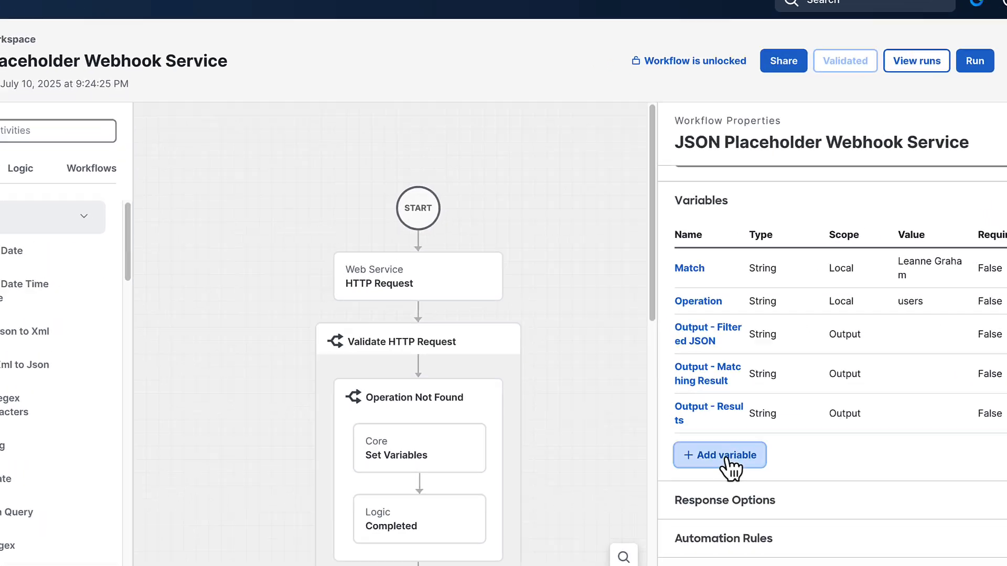
pyautogui.click(691, 419)
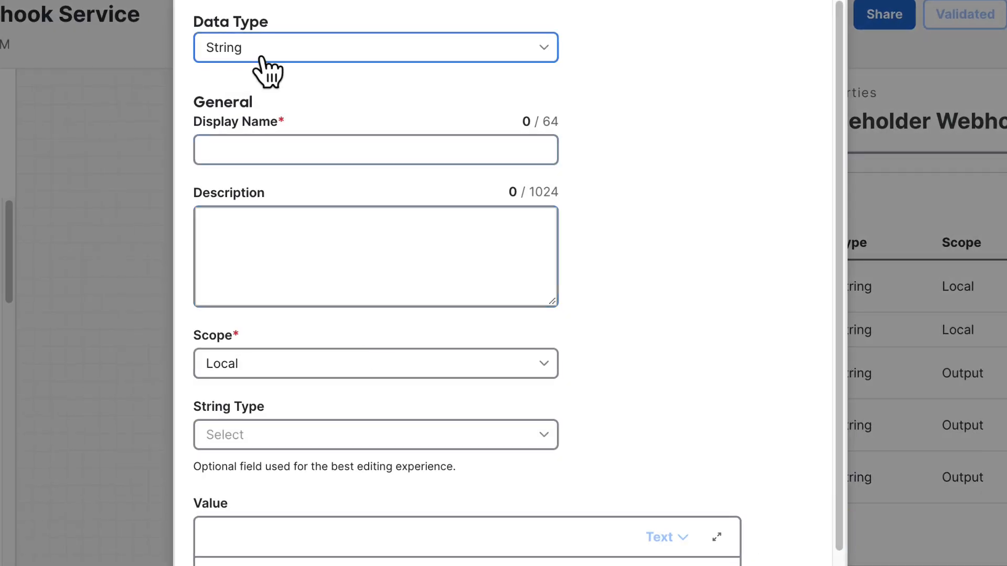
pyautogui.click(241, 141)
pyautogui.write('Webhoo')
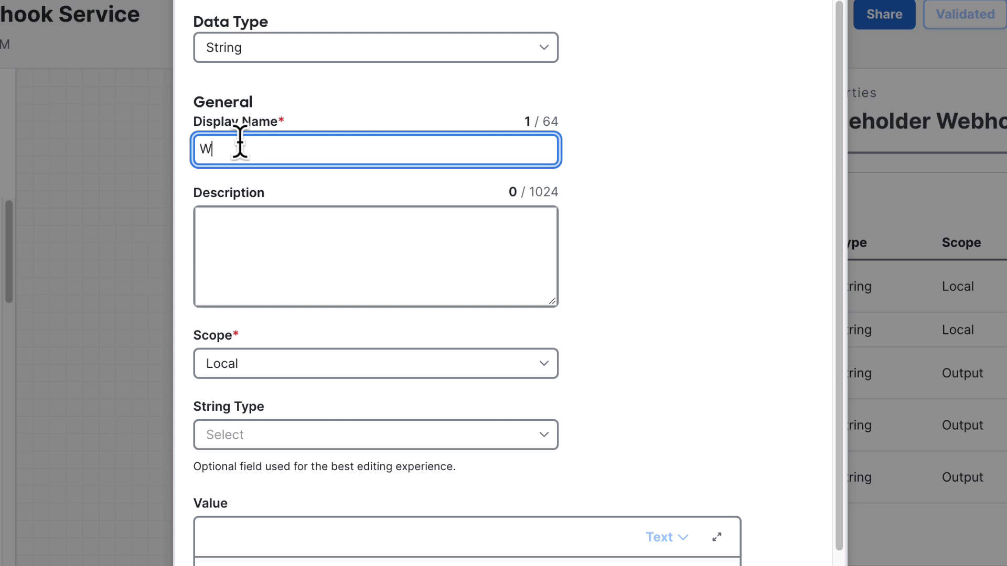
pyautogui.write('k Payload')
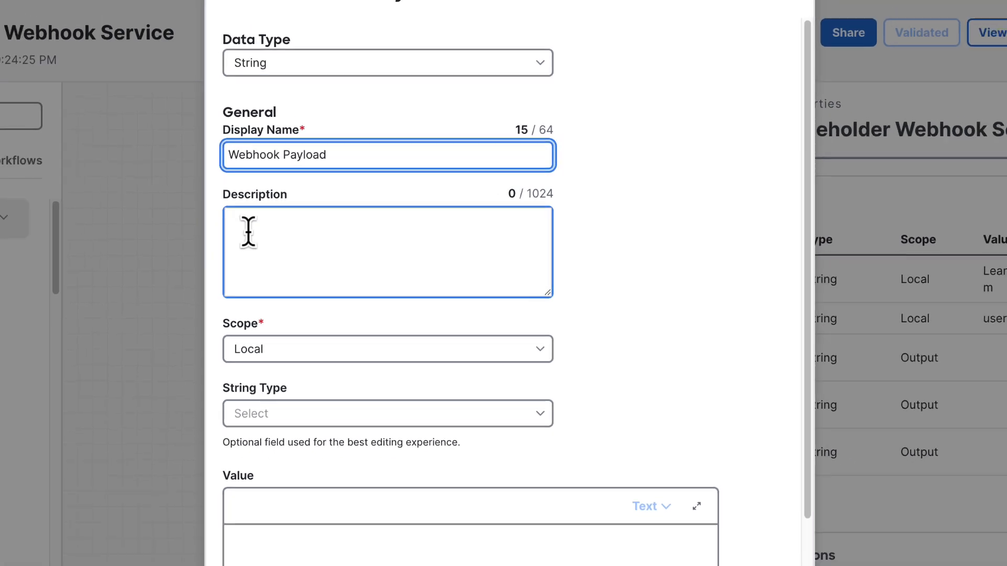
pyautogui.click(248, 230)
pyautogui.write('Pas')
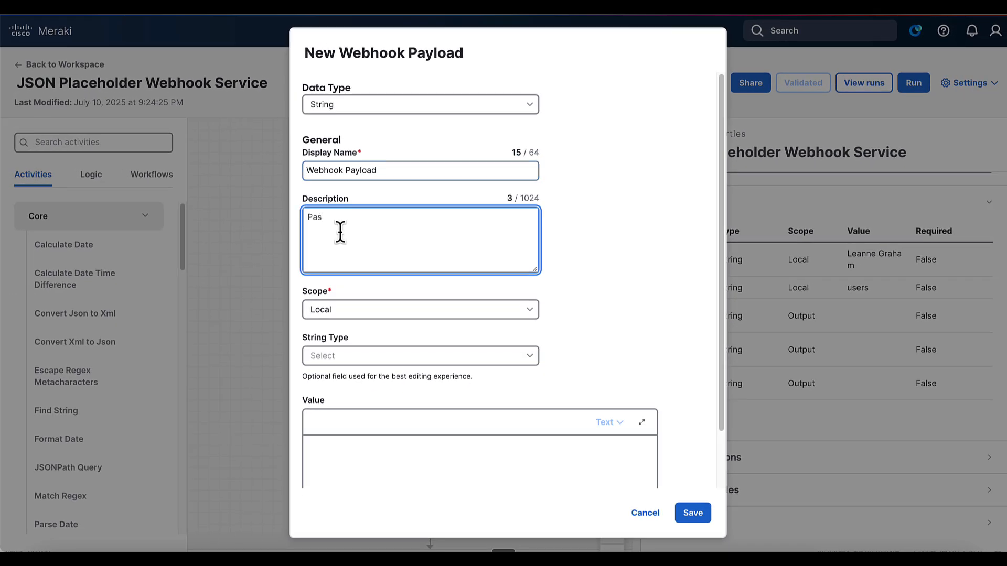
pyautogui.write('sed in the body of the Web')
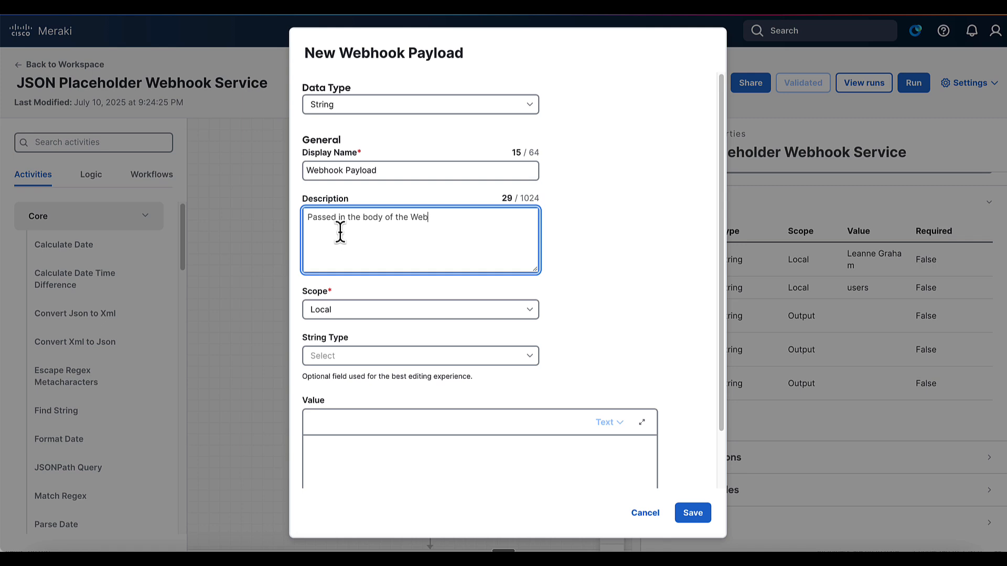
pyautogui.write('hook Call')
# Give the Webhook Payload variable Input scope and string type JSON, make it required for the workflow to run, and save it.
pyautogui.click(340, 312)
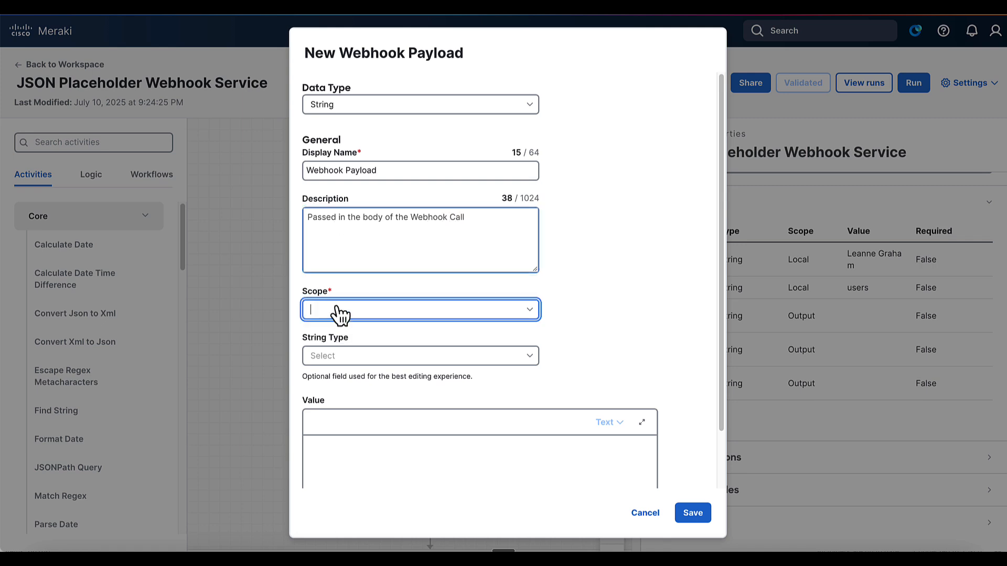
pyautogui.click(335, 336)
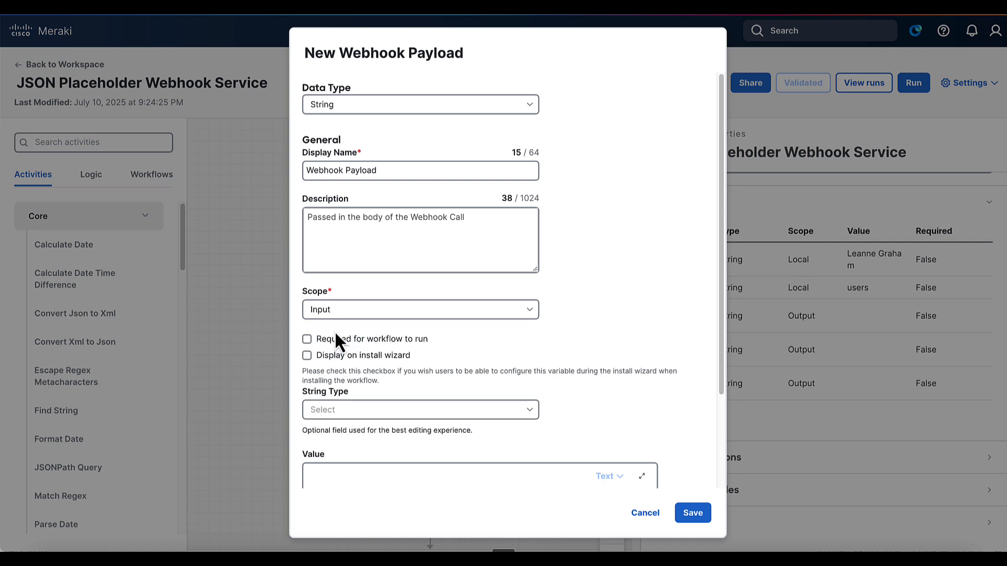
pyautogui.click(360, 414)
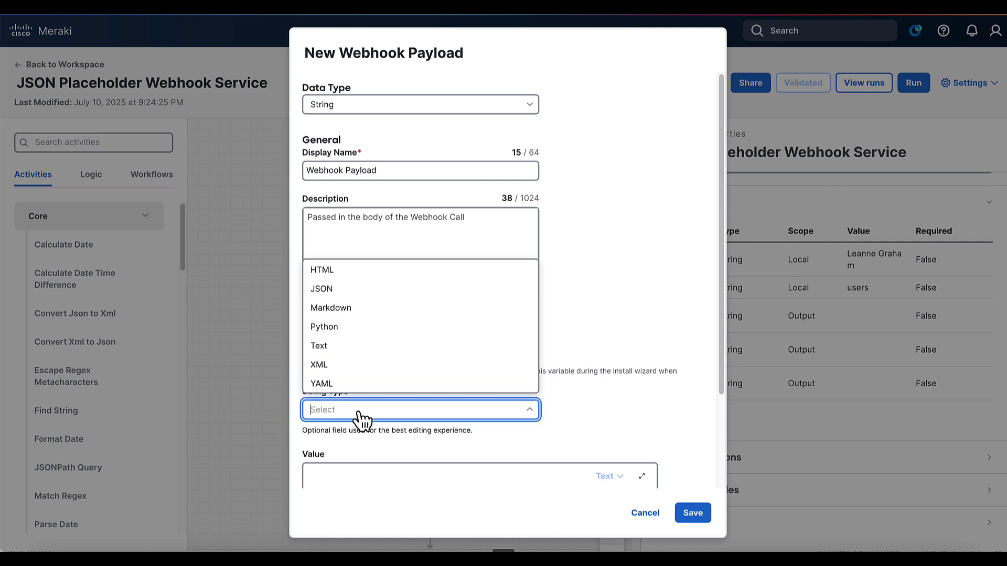
pyautogui.click(339, 289)
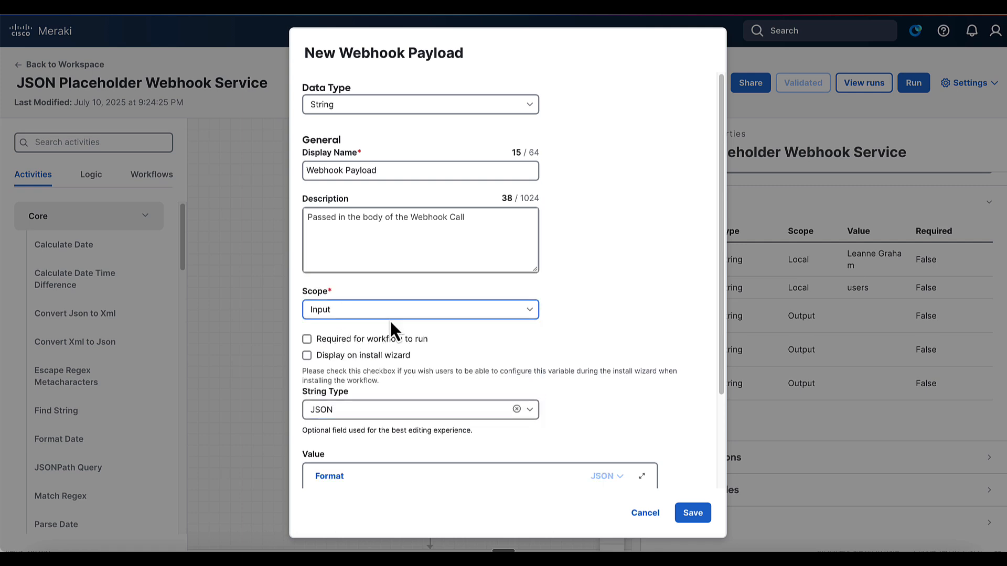
pyautogui.click(307, 340)
pyautogui.scroll(-3, 512, 370)
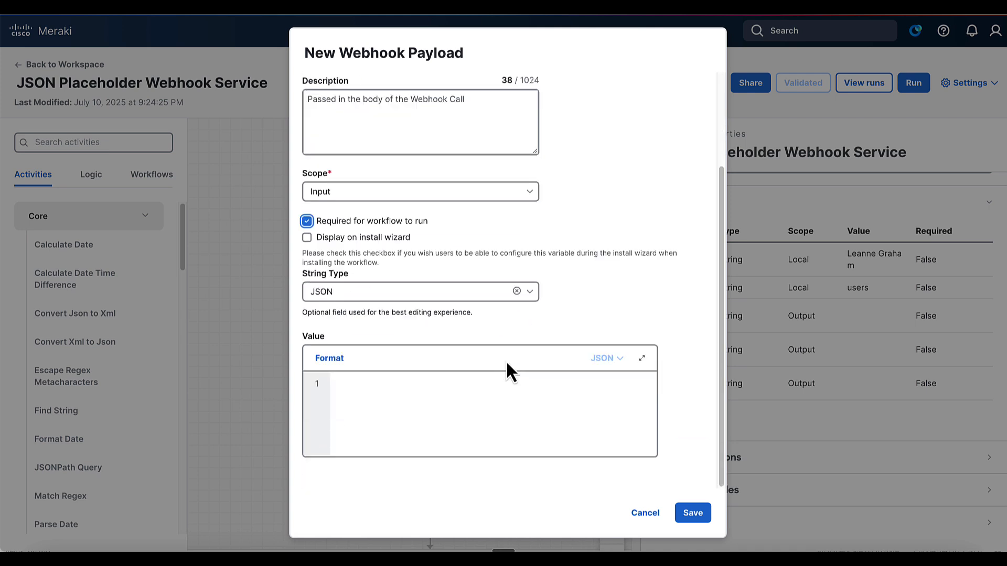
pyautogui.click(693, 513)
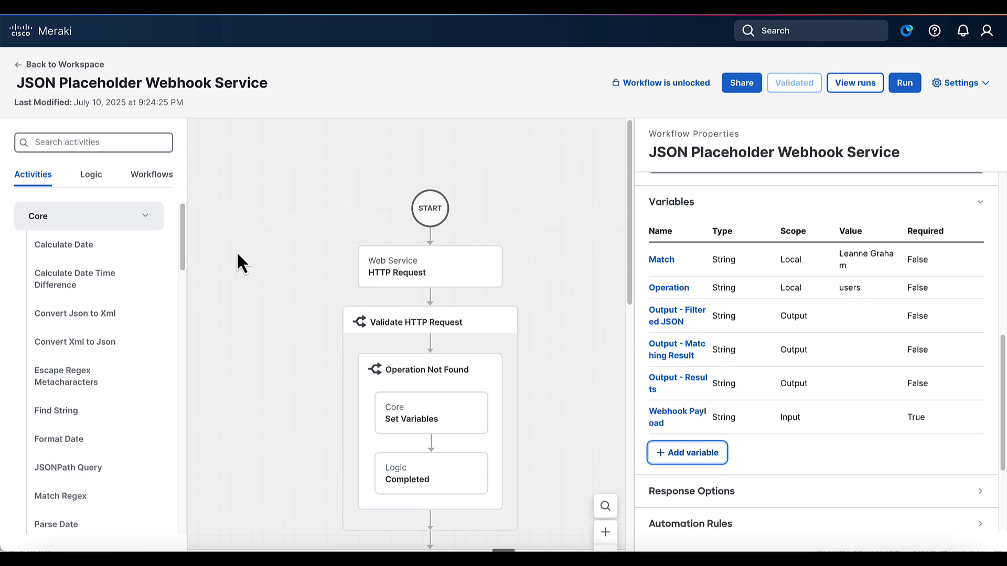
# Insert a JSONPath Query activity between START and the HTTP Request activity.
pyautogui.scroll(-5, 83, 347)
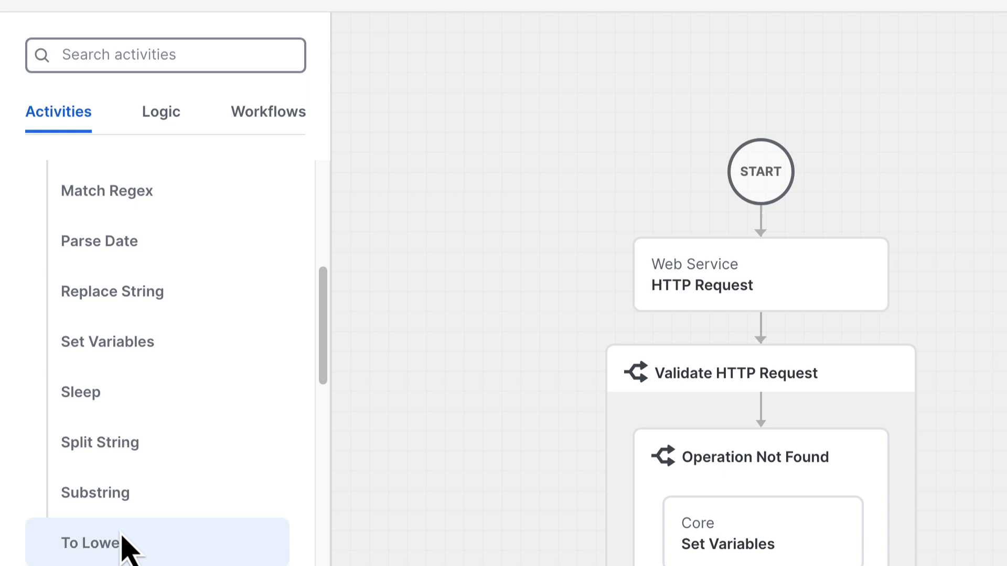
pyautogui.scroll(-2, 68, 417)
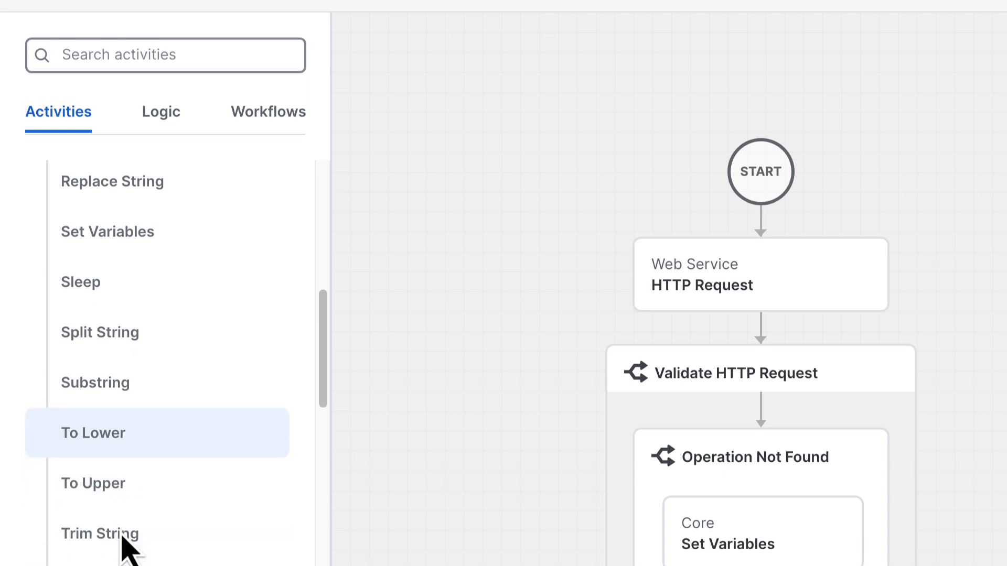
pyautogui.scroll(2, 122, 536)
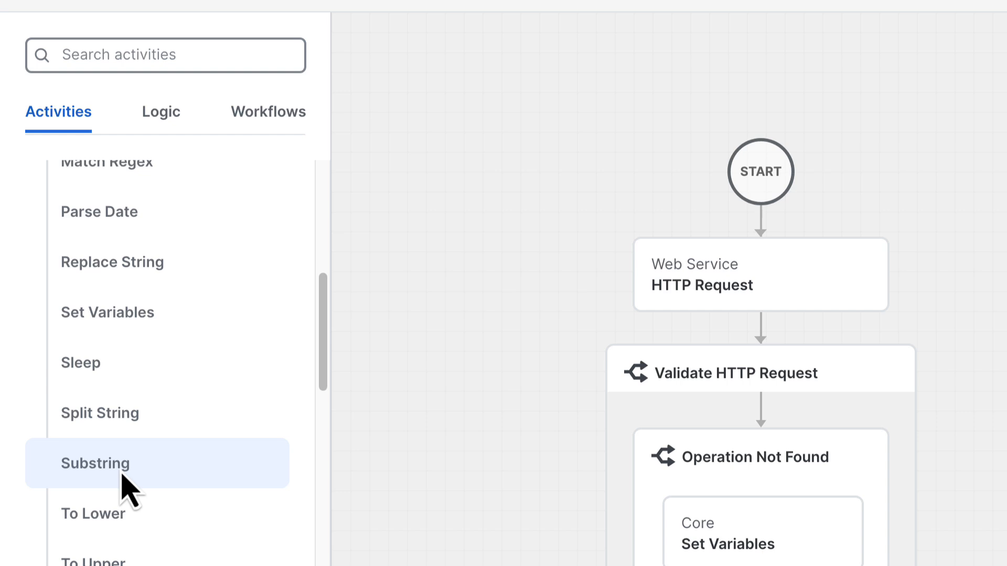
pyautogui.scroll(4, 126, 485)
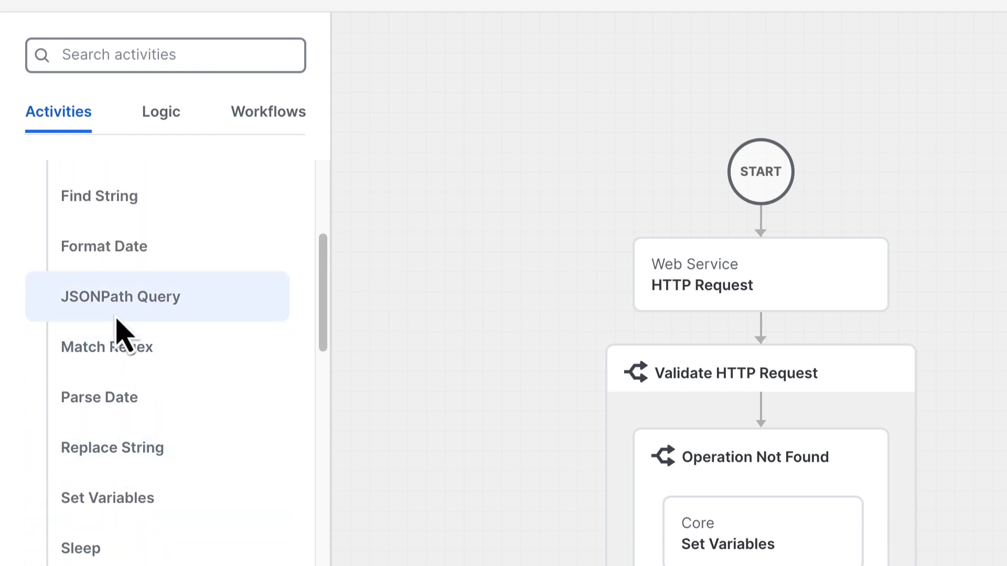
pyautogui.moveTo(113, 312); pyautogui.dragTo(750, 239)
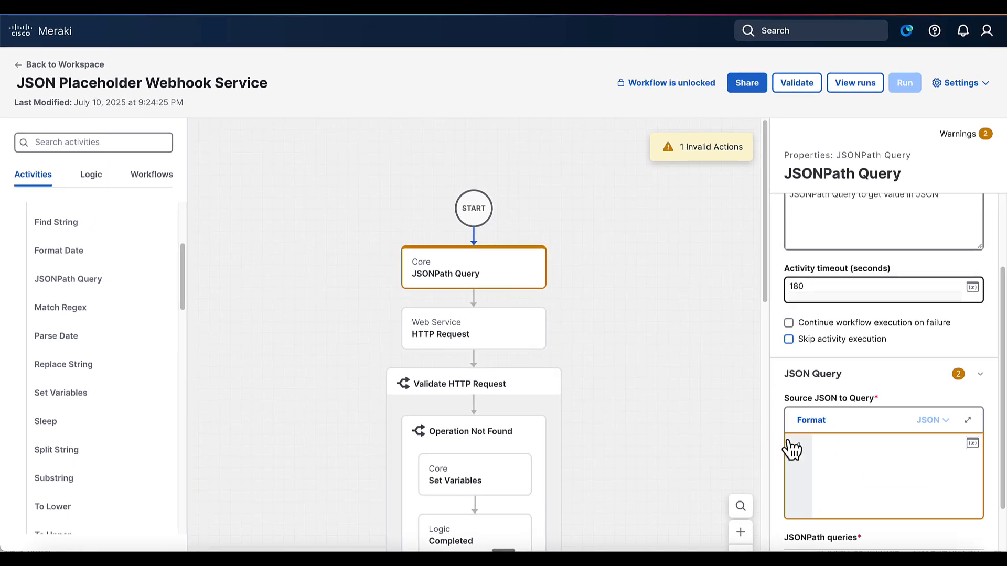
# Set the JSONPath Query activity's source JSON to the workflow input variable Webhook Payload.
pyautogui.scroll(-1, 792, 450)
pyautogui.click(972, 384)
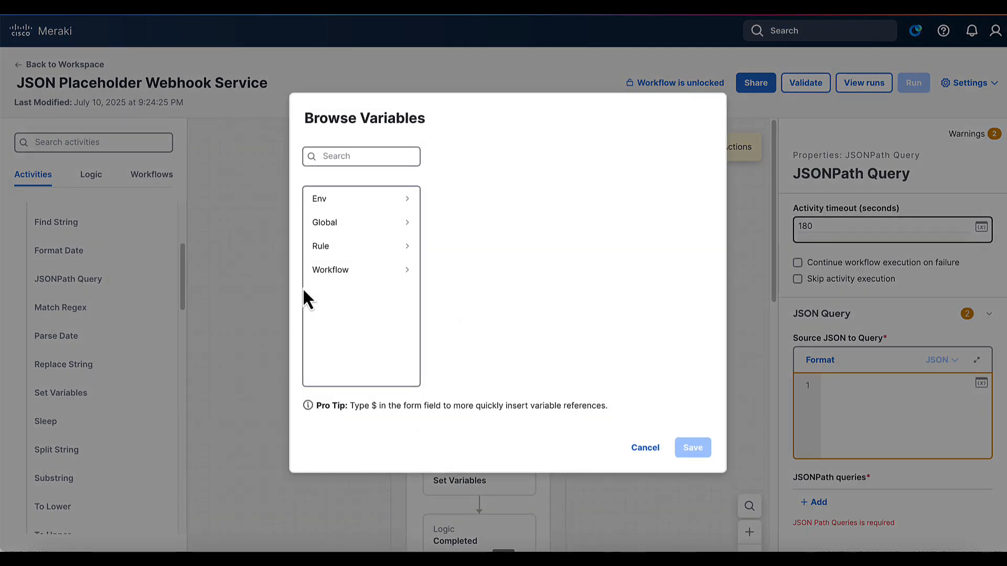
pyautogui.click(323, 272)
pyautogui.click(536, 244)
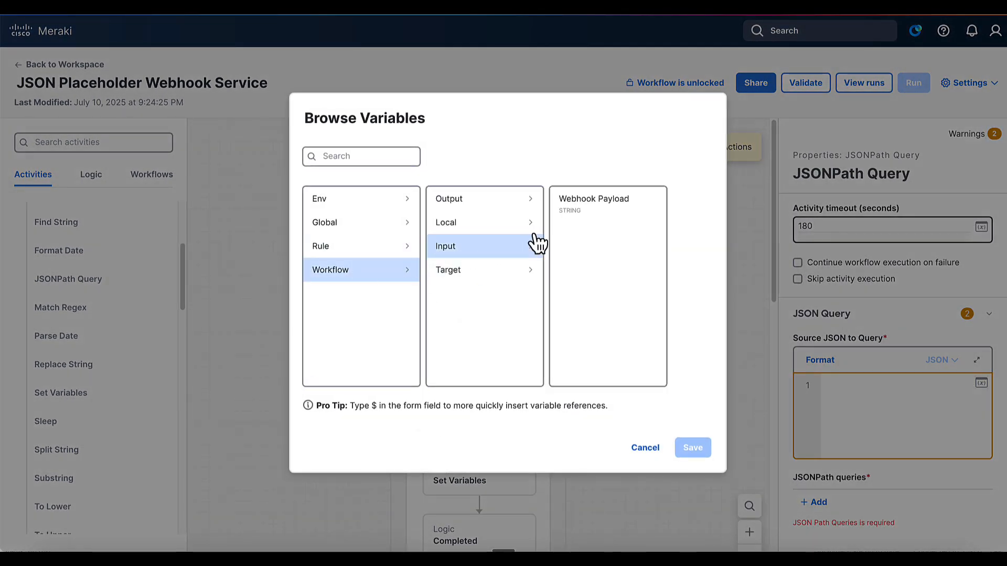
pyautogui.click(582, 218)
pyautogui.click(691, 450)
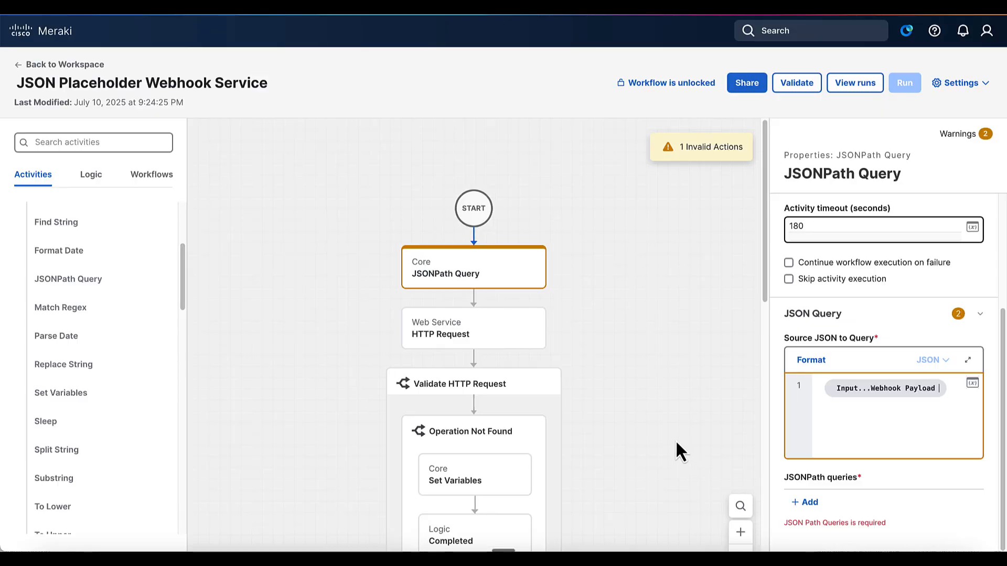
# Add a JSONPath query "$.Matching" with the property name "Matching" to the JSONPath Query activity.
pyautogui.click(817, 503)
pyautogui.scroll(-3, 826, 512)
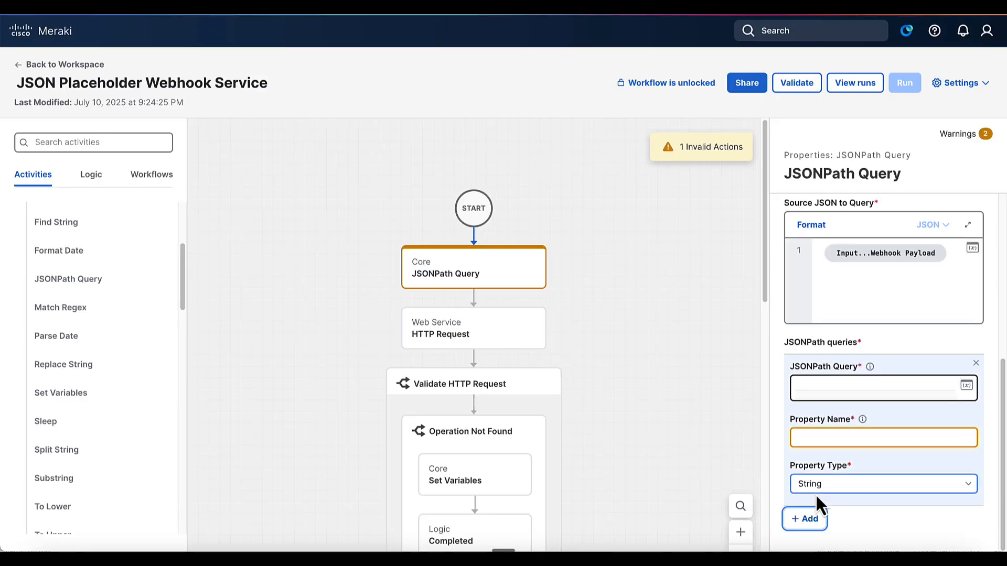
pyautogui.click(816, 388)
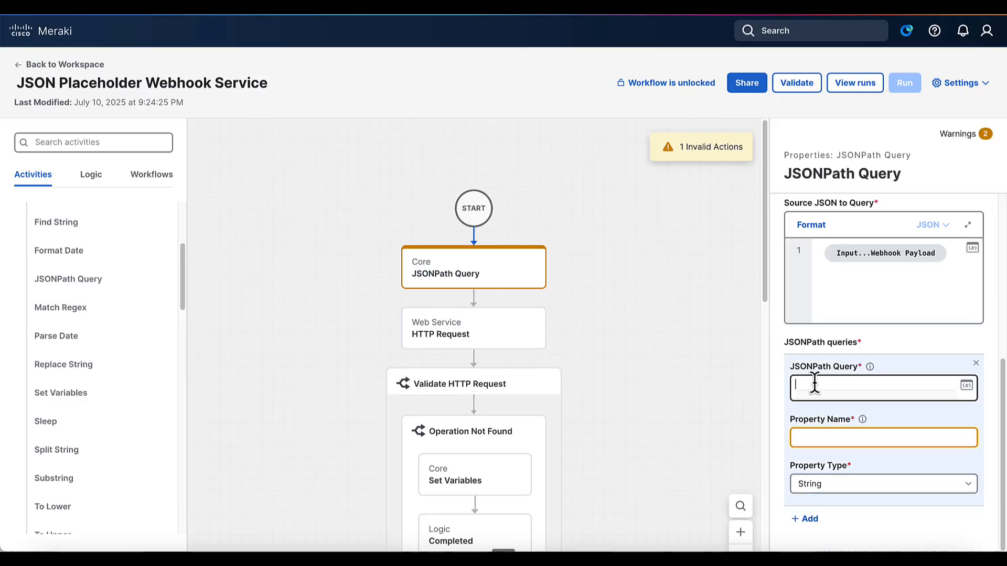
pyautogui.write('$.')
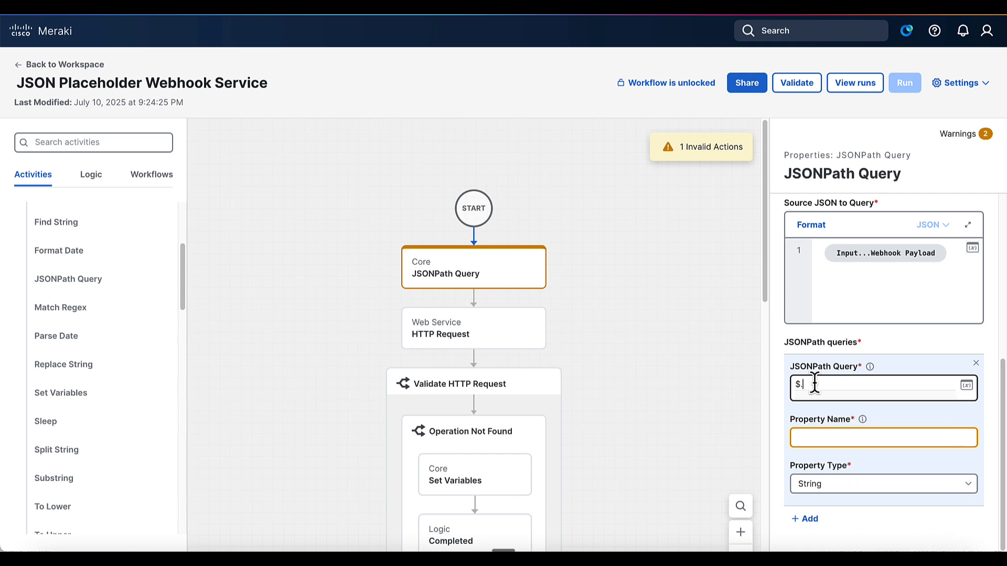
pyautogui.write('Matching')
pyautogui.click(830, 438)
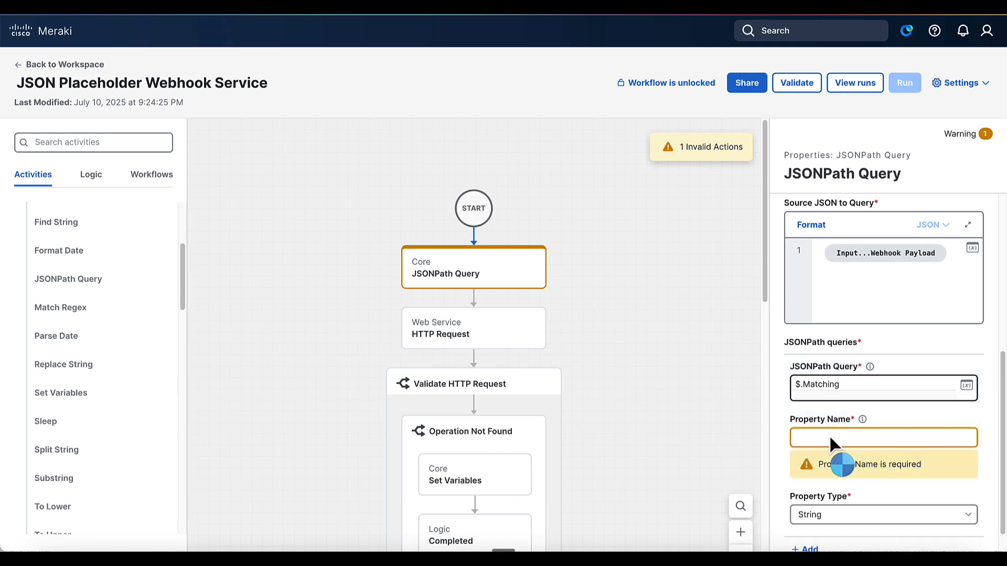
pyautogui.write('M')
pyautogui.press('BackSpace')
pyautogui.write('Ma')
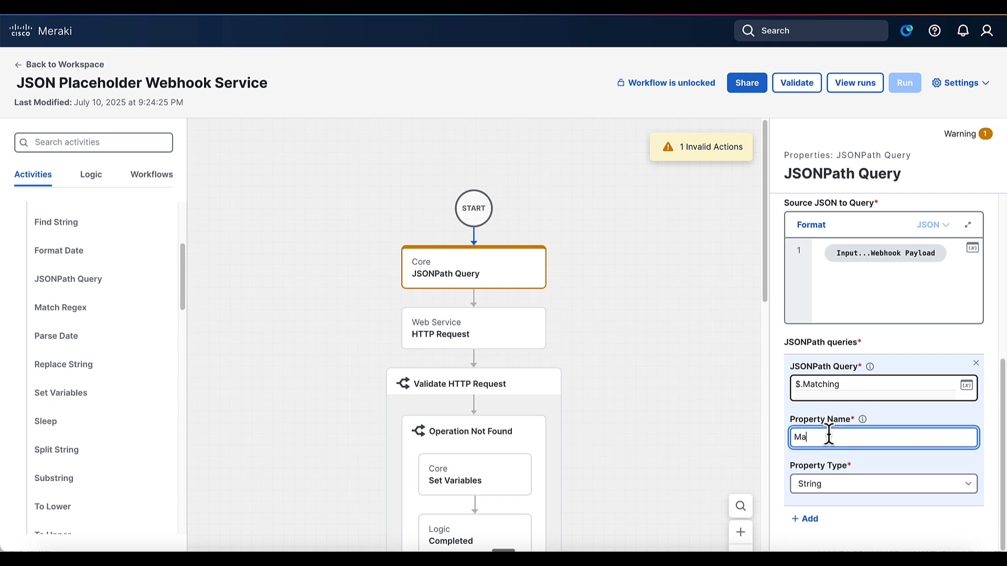
pyautogui.write('tching')
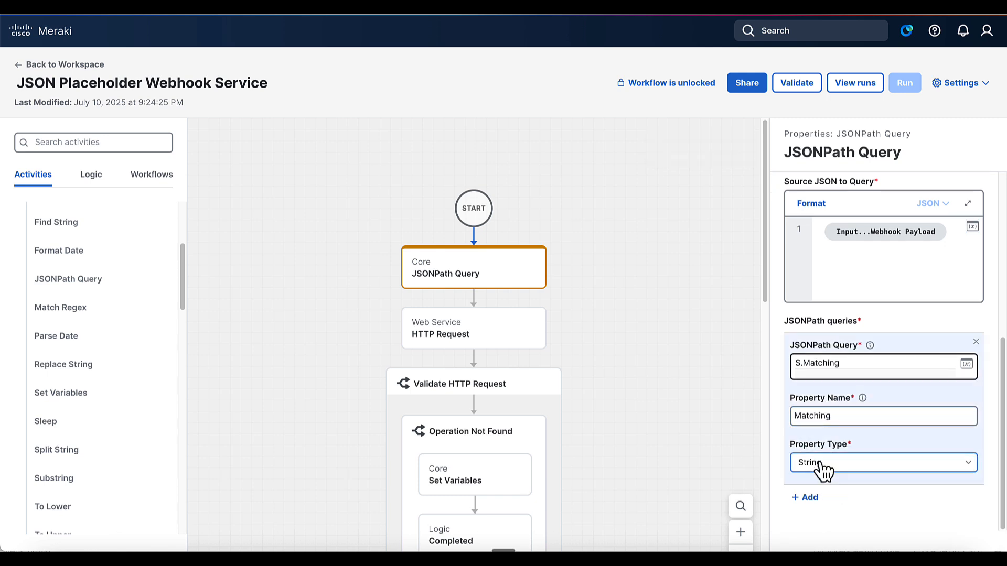
# Add a second JSONPath query "$.Operation" with the property name "Operation" to the same activity.
pyautogui.click(815, 518)
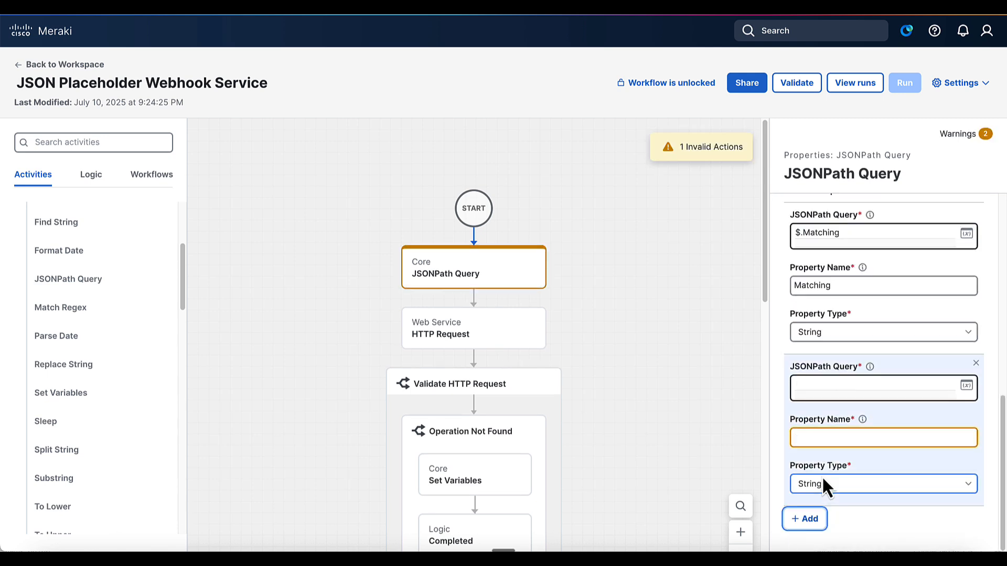
pyautogui.click(808, 383)
pyautogui.write('$.')
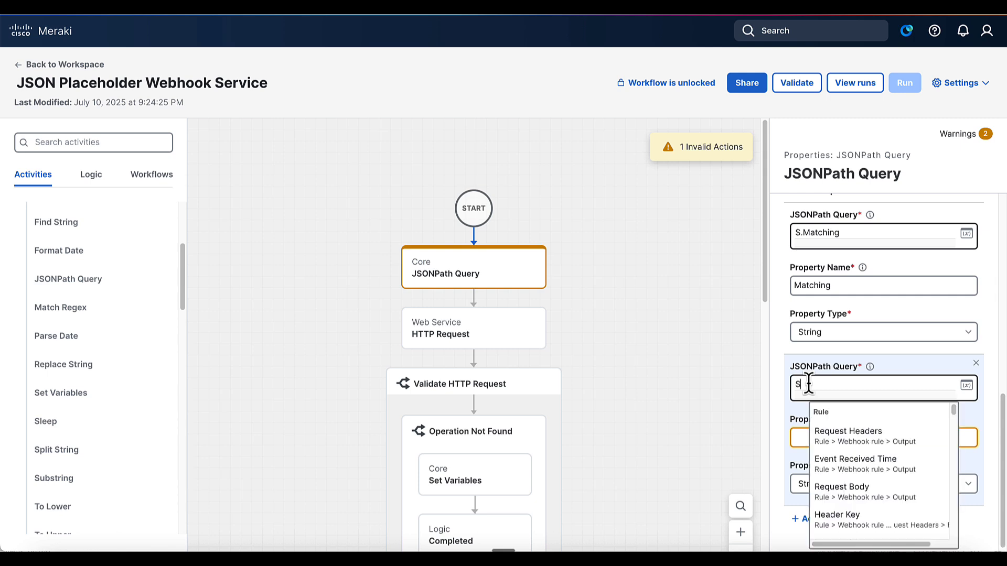
pyautogui.write('Operat')
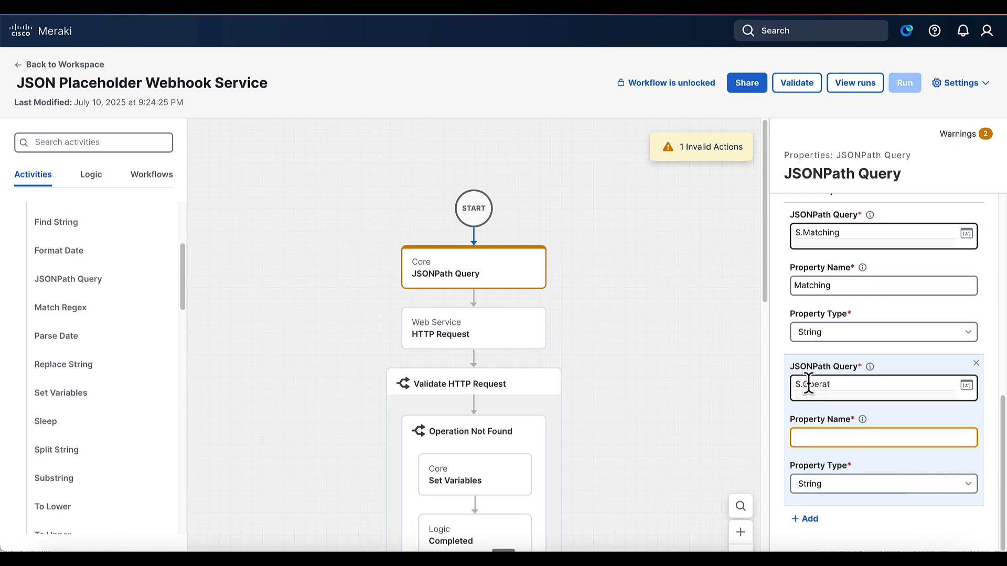
pyautogui.write('ion')
pyautogui.click(818, 441)
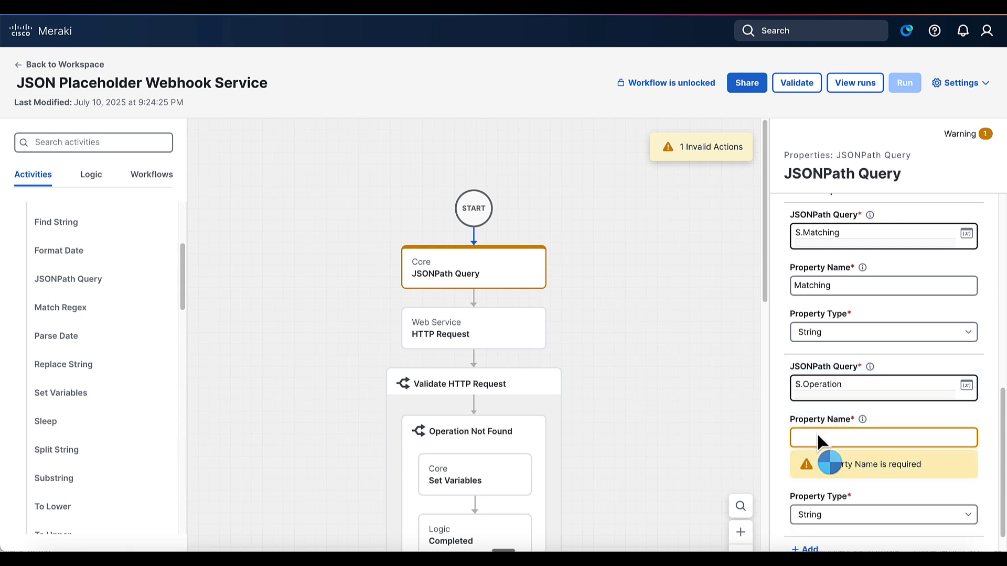
pyautogui.write('Oper')
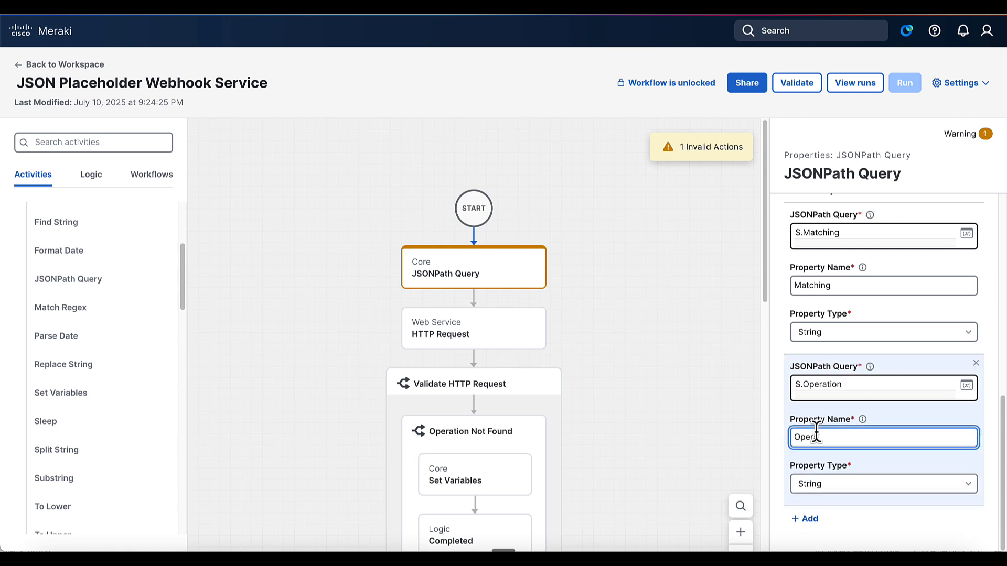
pyautogui.write('ation')
pyautogui.click(748, 440)
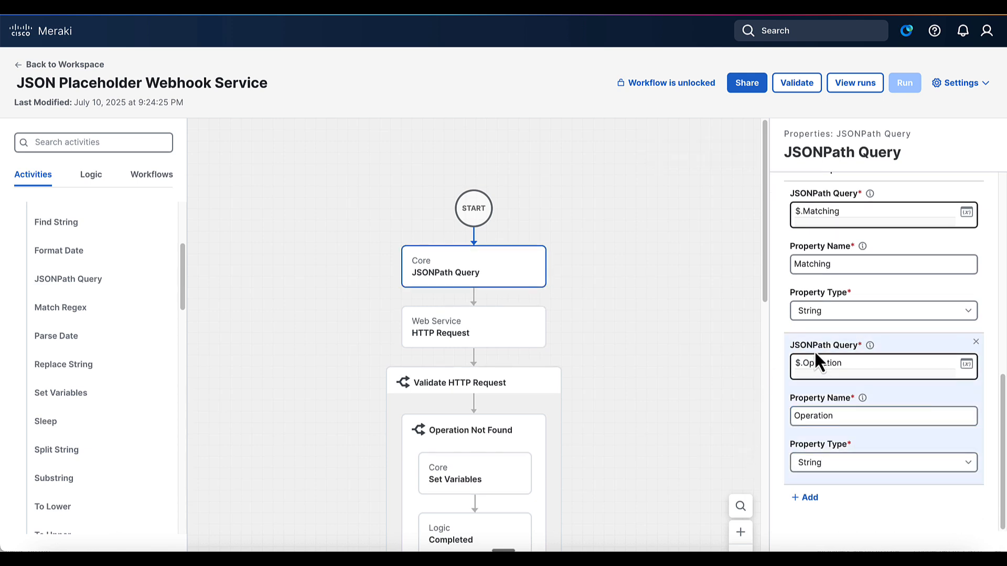
# Insert a Set Variables activity between the JSONPath Query and HTTP Request activities.
pyautogui.scroll(-5, 97, 409)
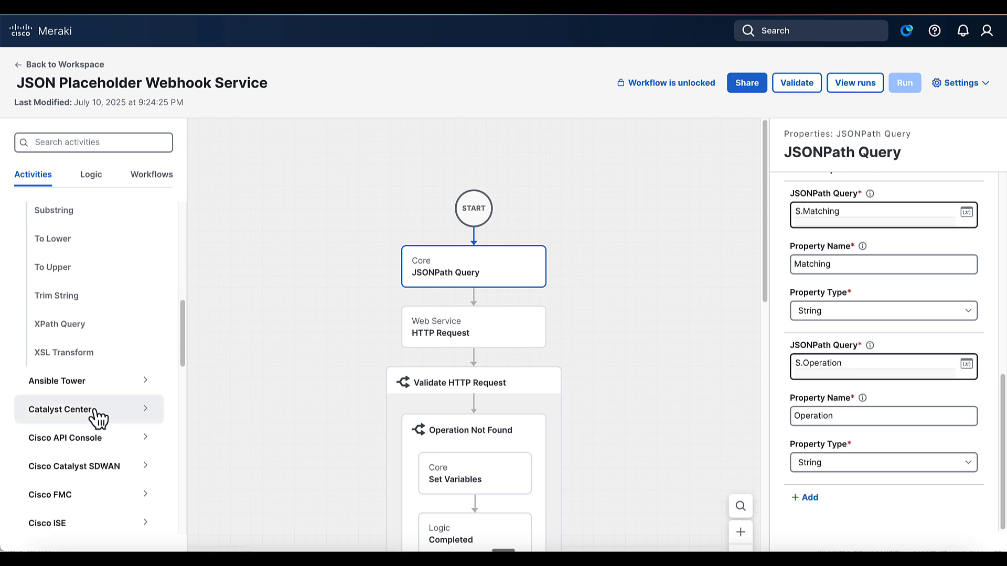
pyautogui.scroll(5, 94, 409)
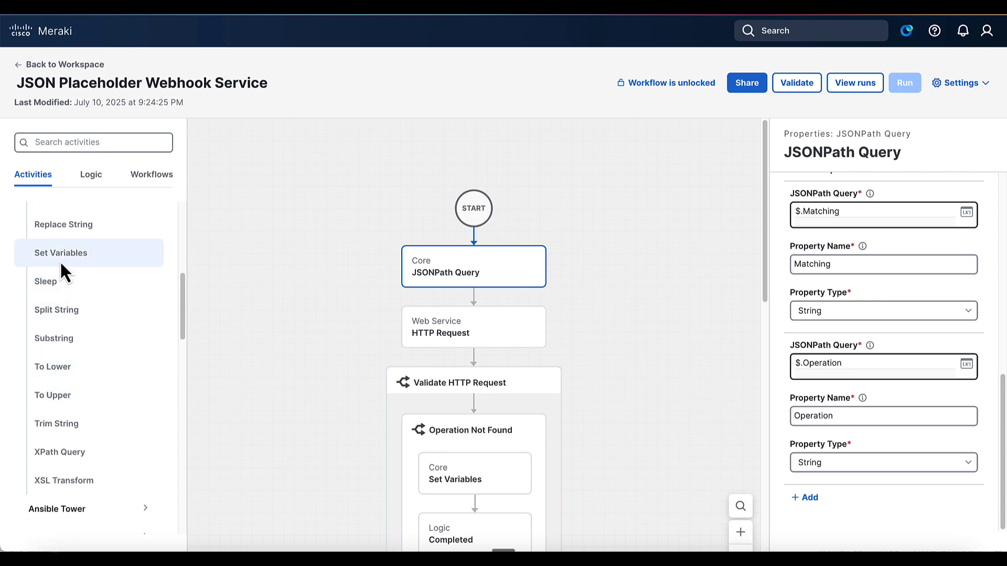
pyautogui.moveTo(59, 256); pyautogui.dragTo(470, 306)
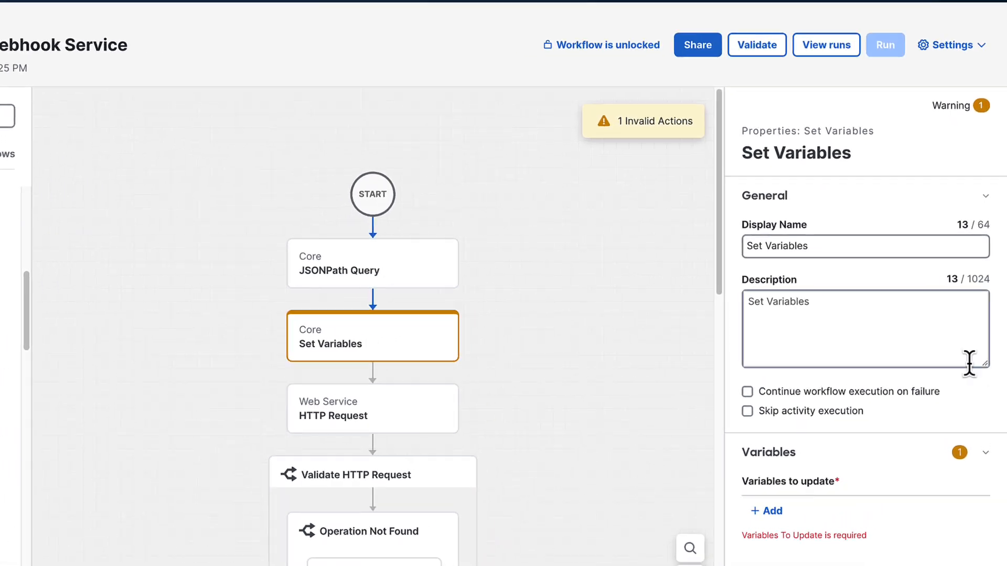
# Add a variable to update in the new Set Variables activity and choose the workflow's local variable Match.
pyautogui.click(740, 540)
pyautogui.scroll(-2, 776, 509)
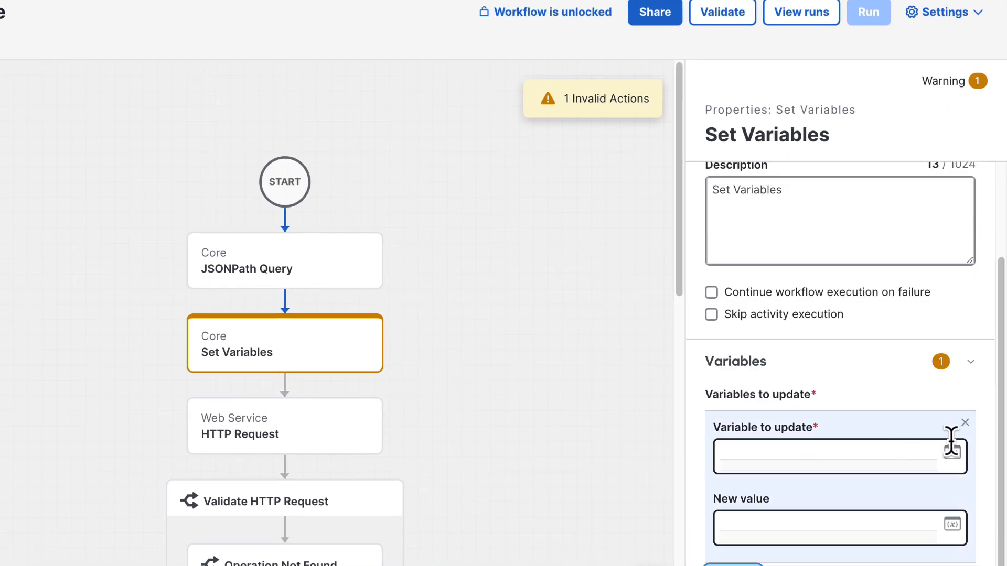
pyautogui.click(951, 452)
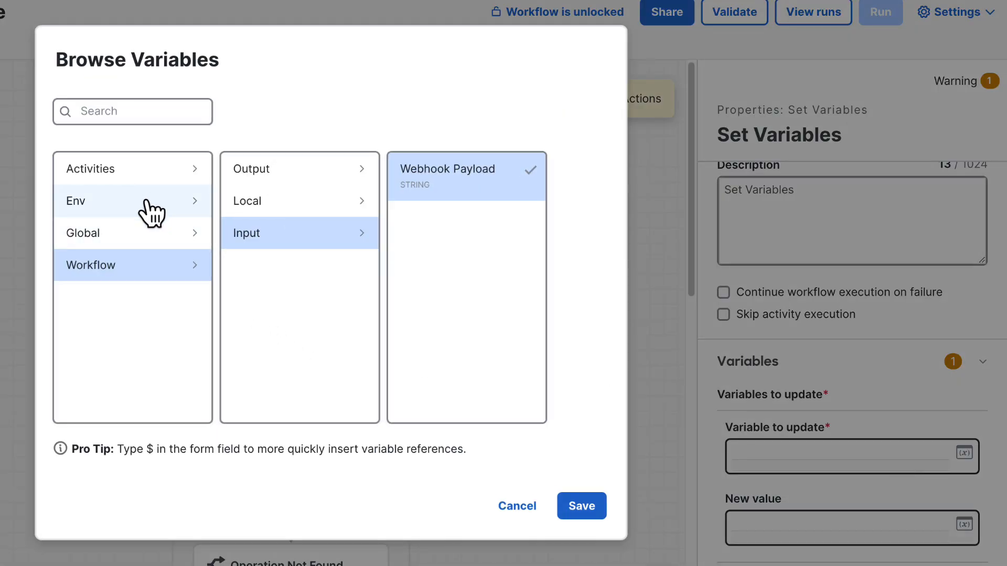
pyautogui.click(253, 203)
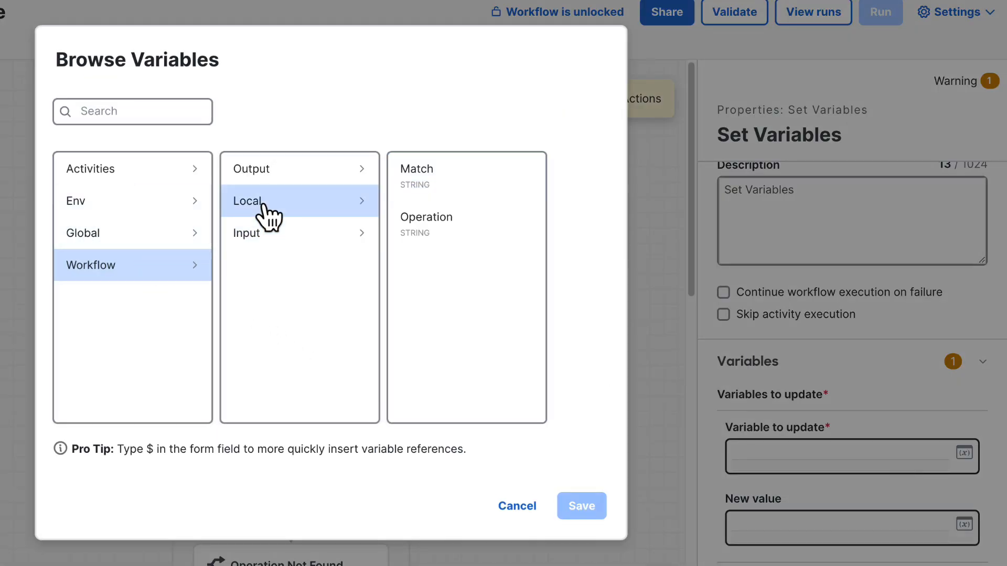
pyautogui.click(422, 197)
pyautogui.click(581, 505)
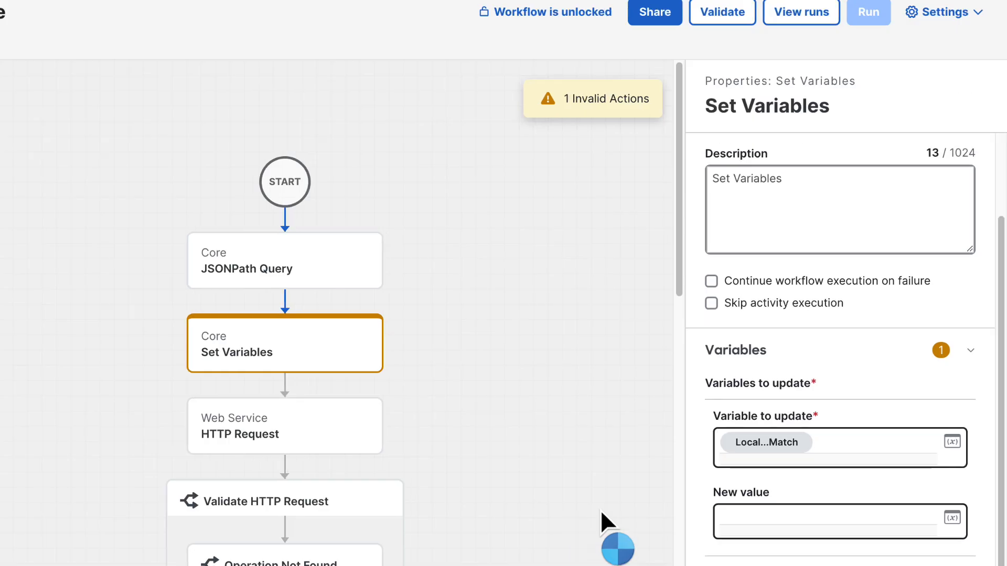
# Set the new value of the local Match variable to the Matching output of the JSONPath Query activity.
pyautogui.click(963, 519)
pyautogui.click(157, 173)
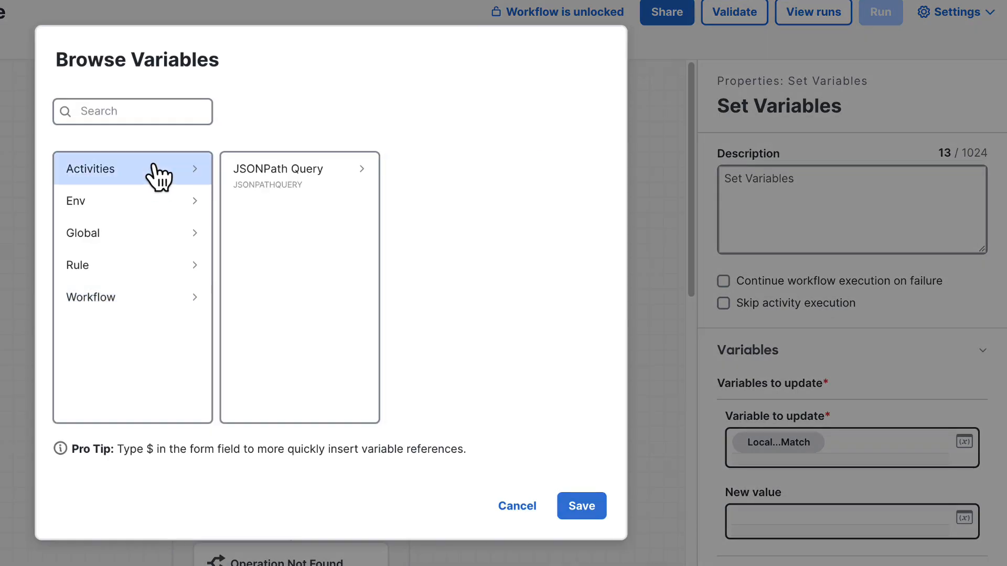
pyautogui.click(302, 195)
pyautogui.click(426, 411)
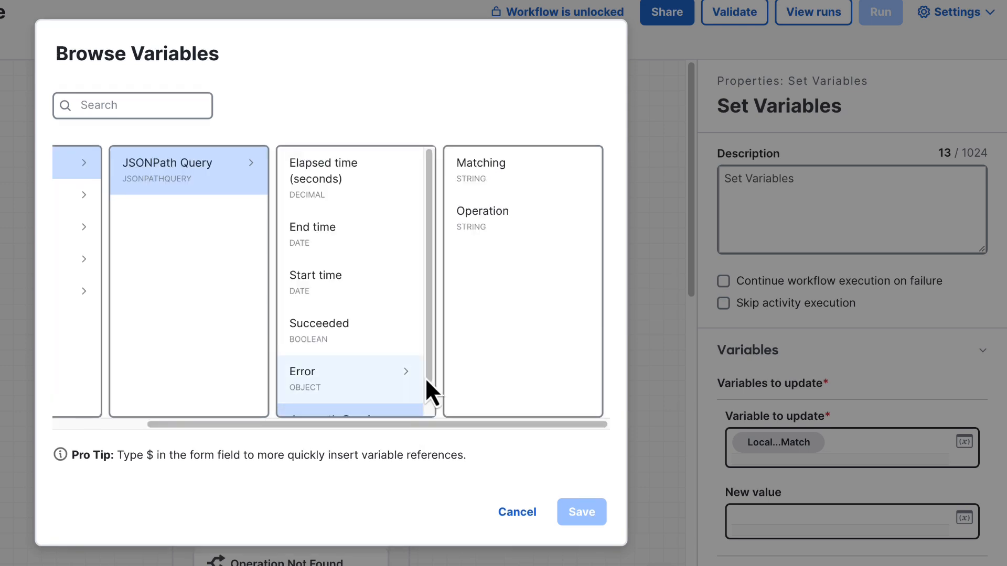
pyautogui.click(504, 189)
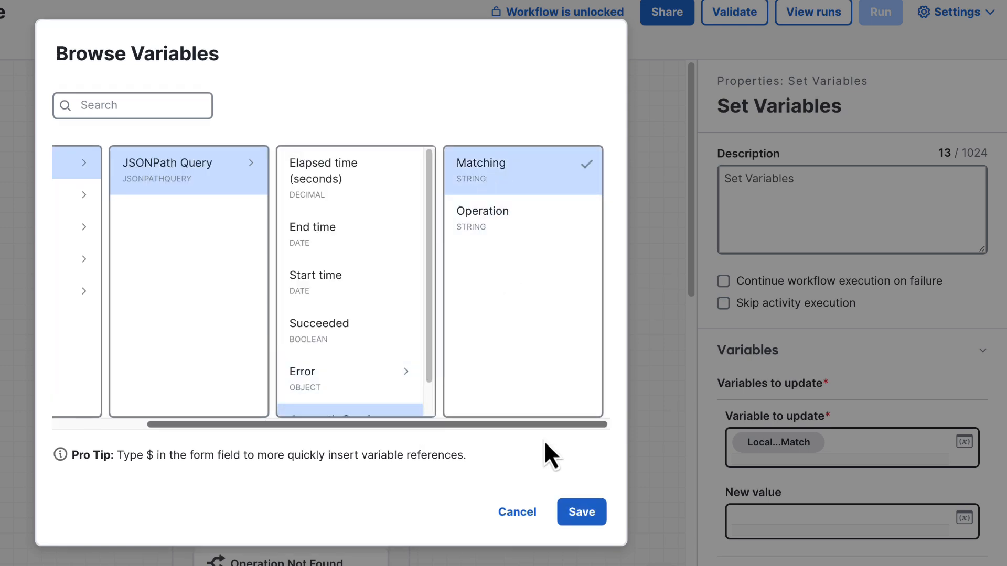
pyautogui.click(582, 513)
# Add a second variable to update in Set Variables and choose the workflow's local variable Operation.
pyautogui.click(801, 500)
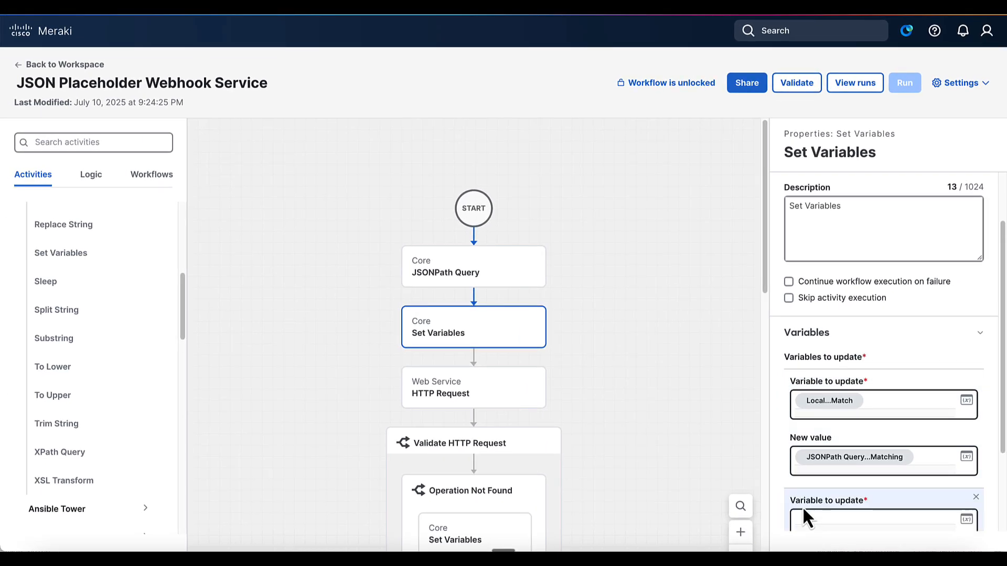
pyautogui.scroll(-3, 799, 442)
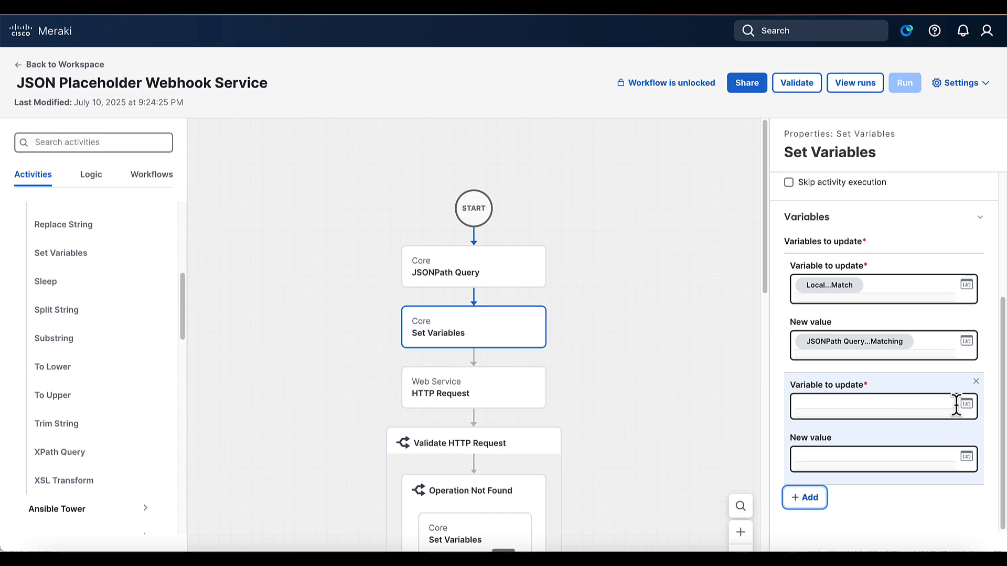
pyautogui.click(966, 404)
pyautogui.hscroll(-2, 392, 239)
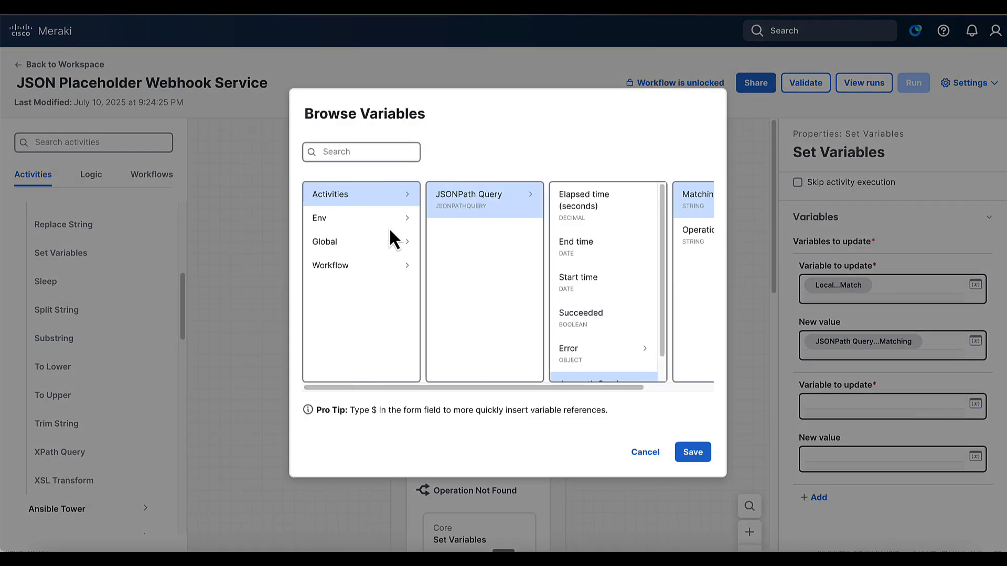
pyautogui.click(373, 270)
pyautogui.click(460, 226)
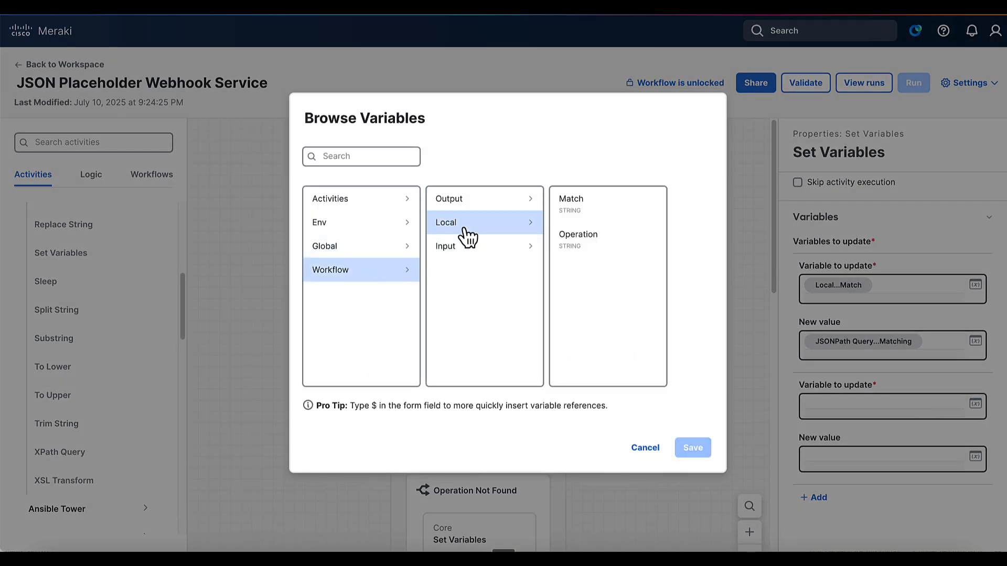
pyautogui.click(569, 254)
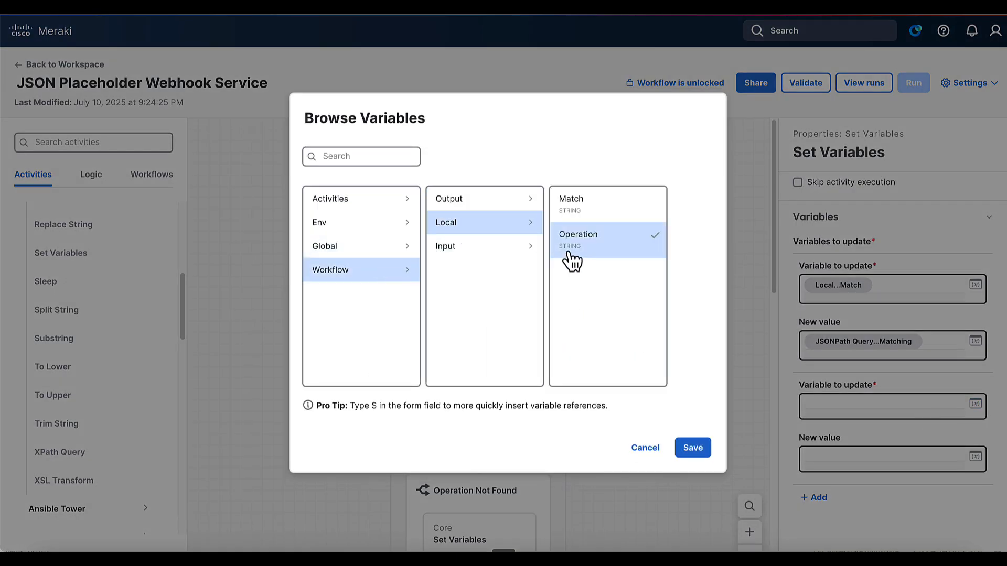
pyautogui.click(690, 450)
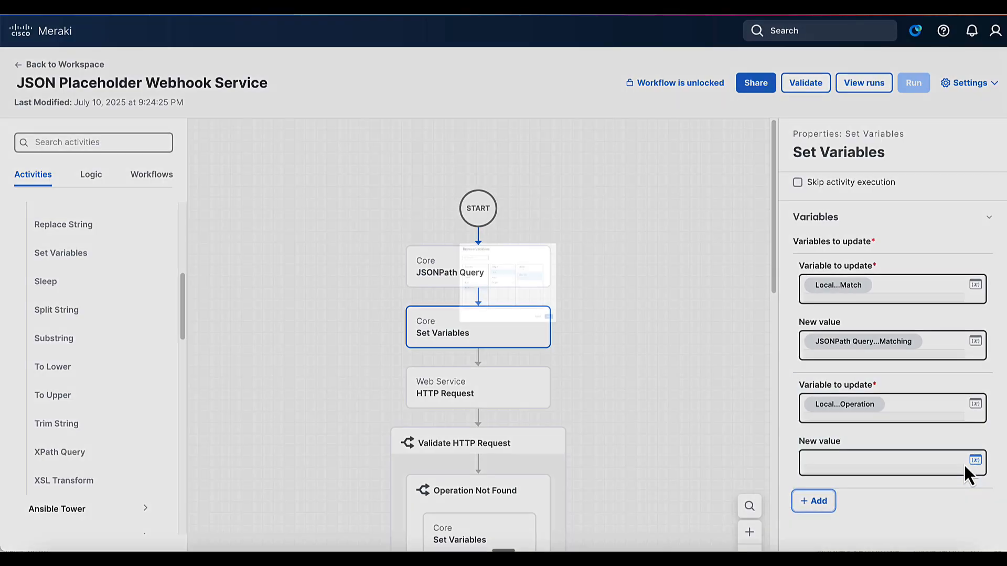
# Set the new value of the local Operation variable to the Operation output of the JSONPath Query activity.
pyautogui.click(967, 462)
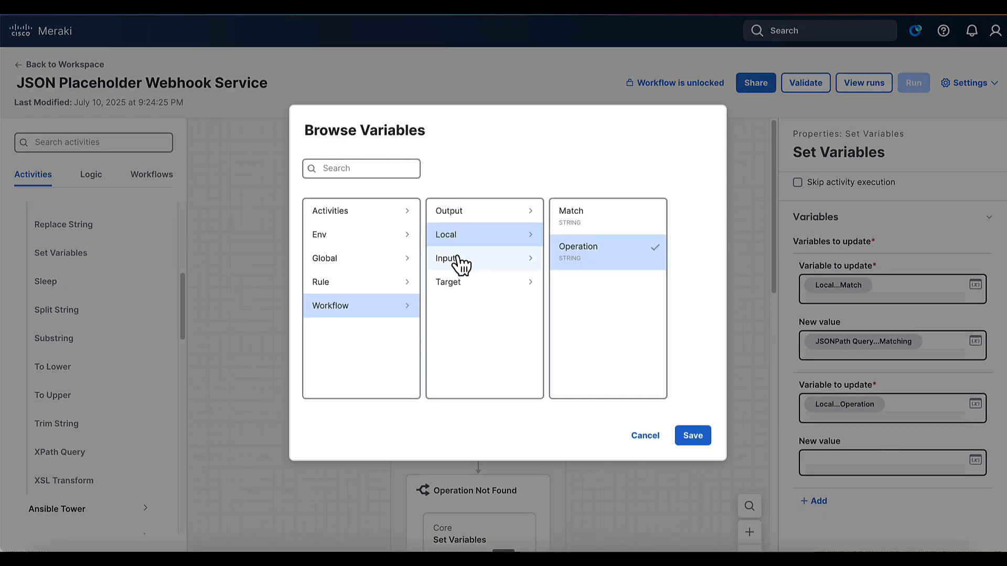
pyautogui.click(373, 214)
pyautogui.click(488, 229)
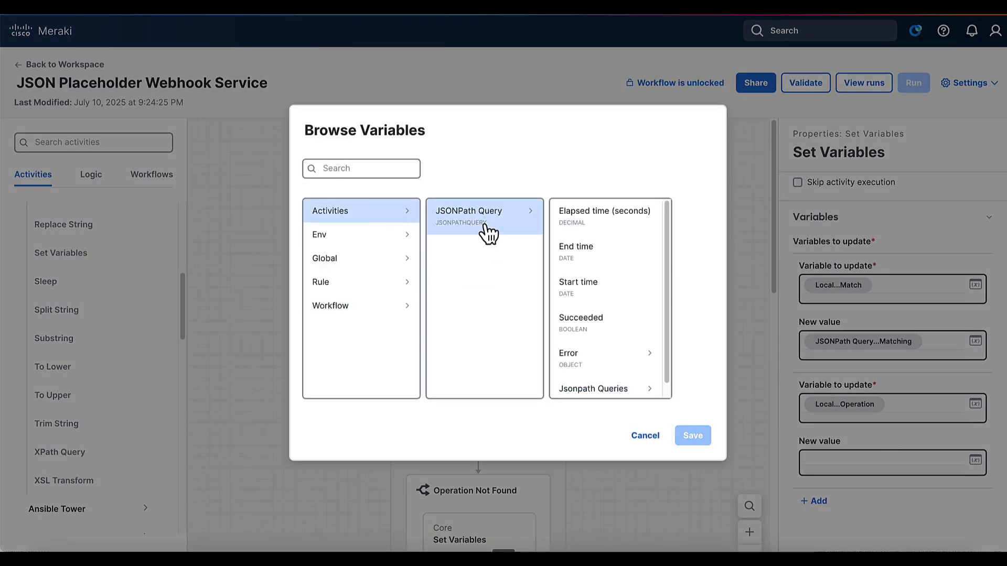
pyautogui.click(594, 394)
pyautogui.click(657, 269)
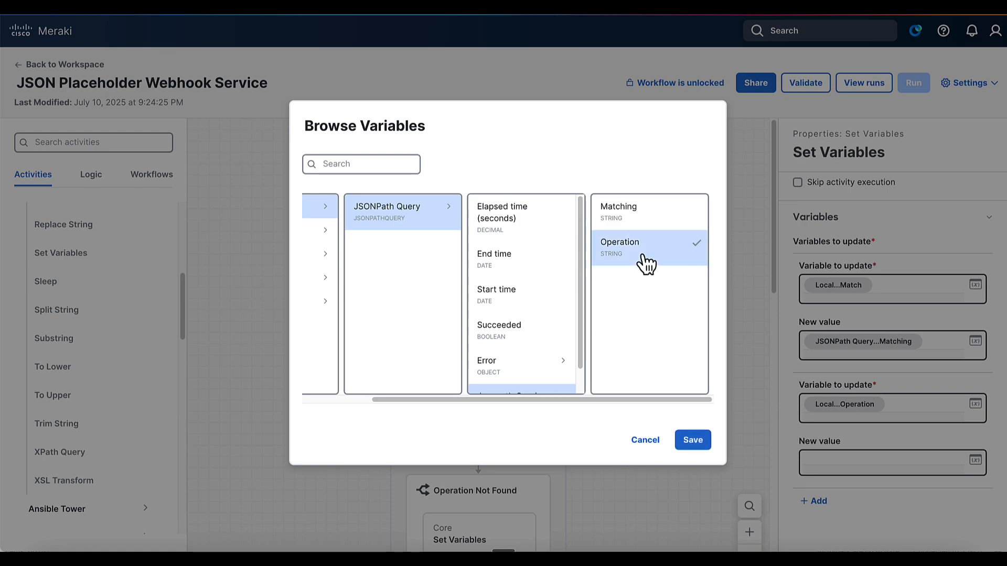
pyautogui.click(692, 441)
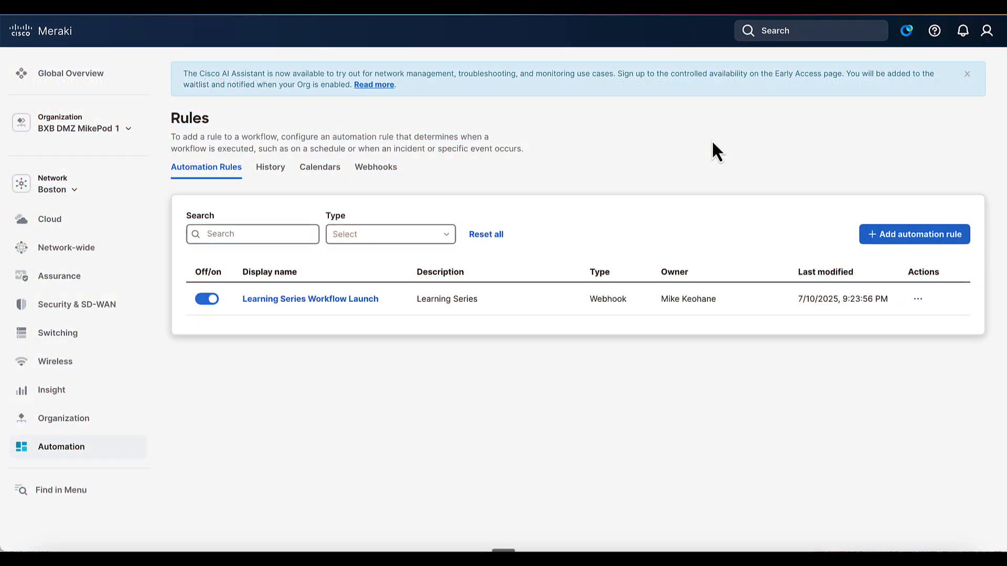
# Start a new webhook in the automation rules area and give it the display name "WebService Payload".
pyautogui.click(377, 170)
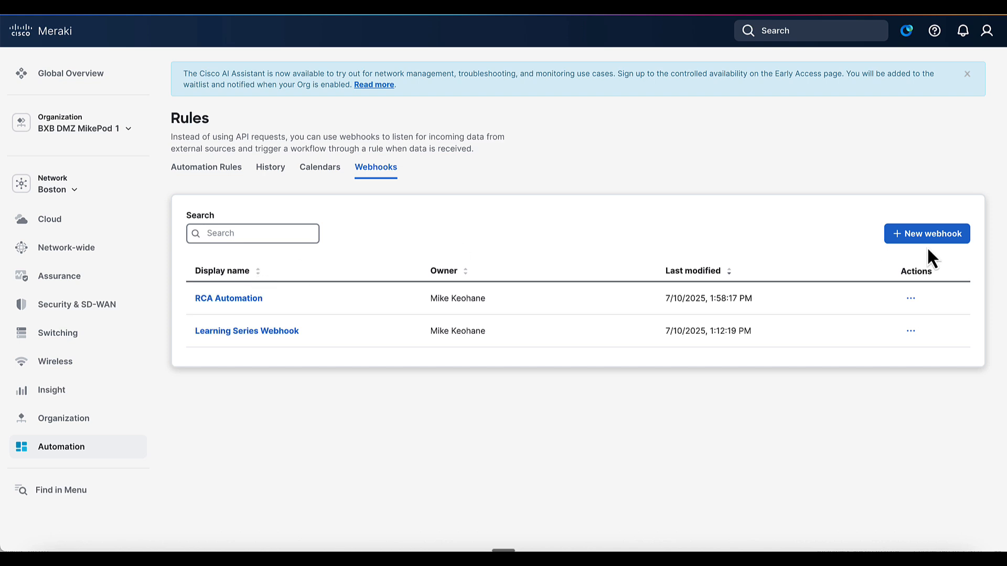
pyautogui.click(949, 237)
pyautogui.click(481, 214)
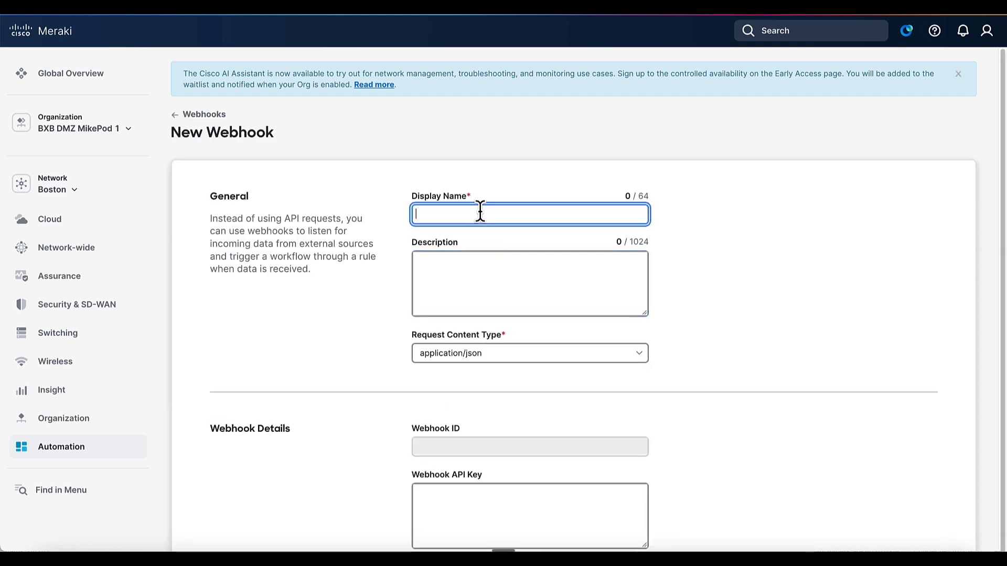
pyautogui.write('WE')
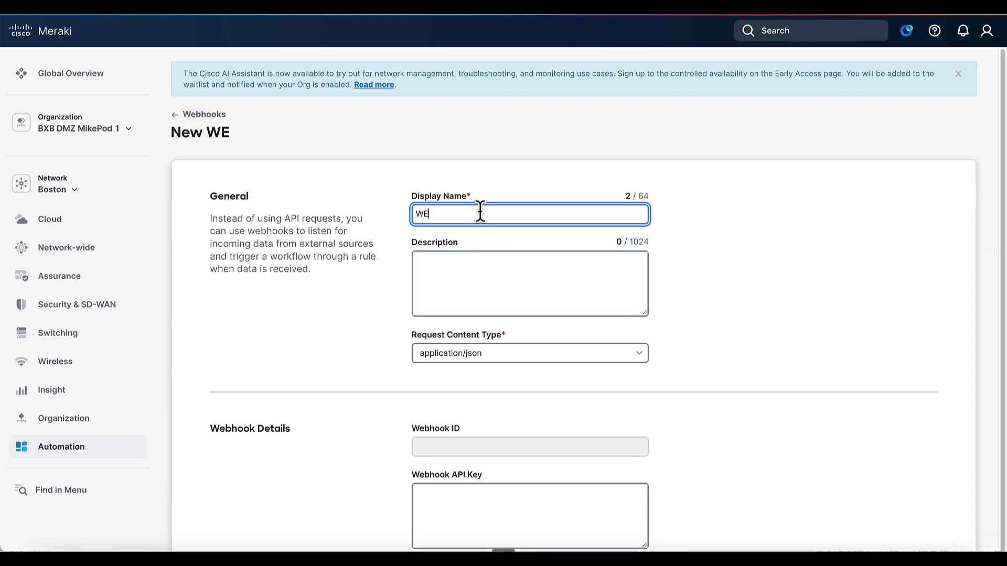
pyautogui.press('BackSpace')
pyautogui.press('BackSpace')
pyautogui.write('Web')
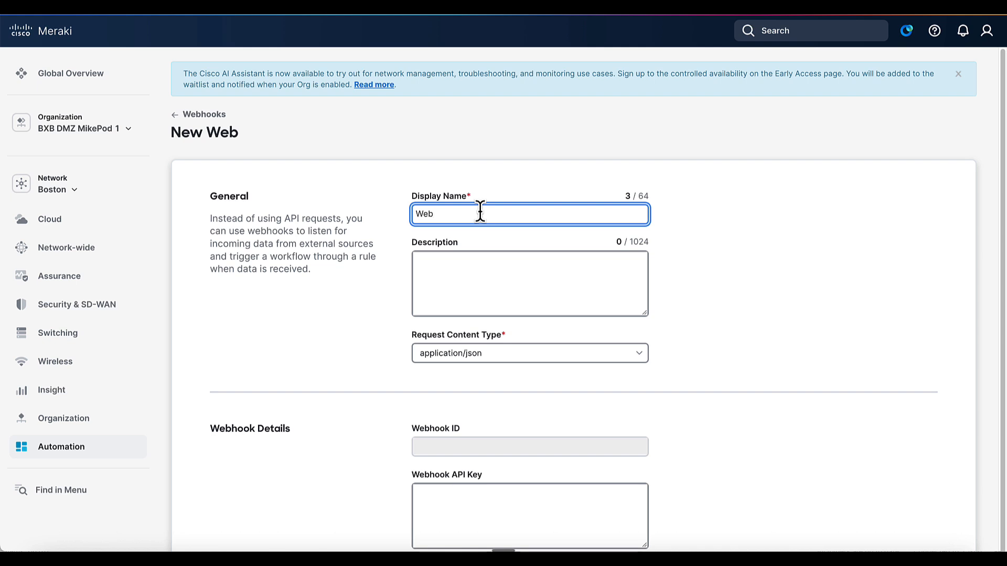
pyautogui.write('Service Pay')
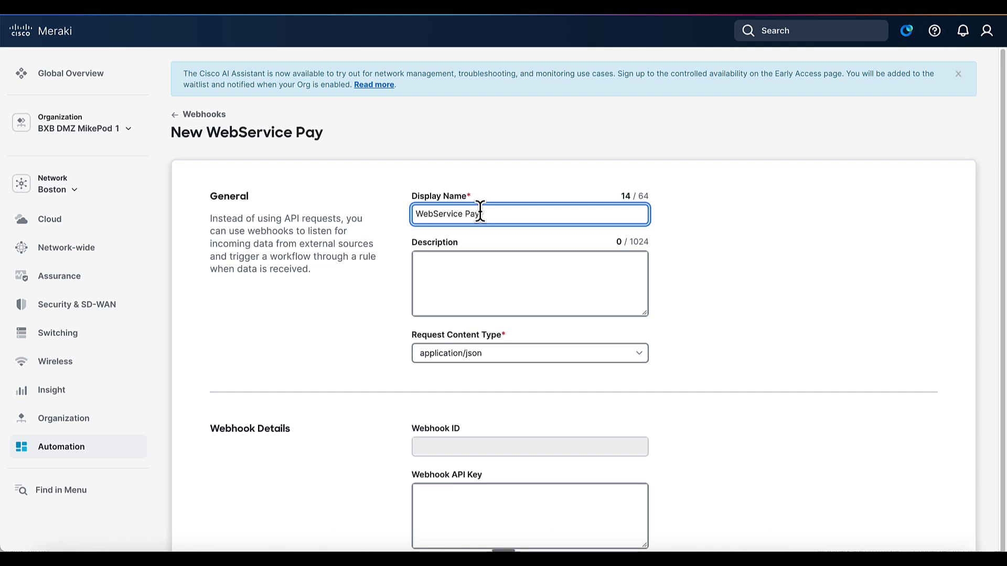
pyautogui.write('load')
# Enter the webhook description "Webhook carrying a Payload to our Web Service Workflow" and save the webhook.
pyautogui.scroll(-1, 478, 414)
pyautogui.click(474, 273)
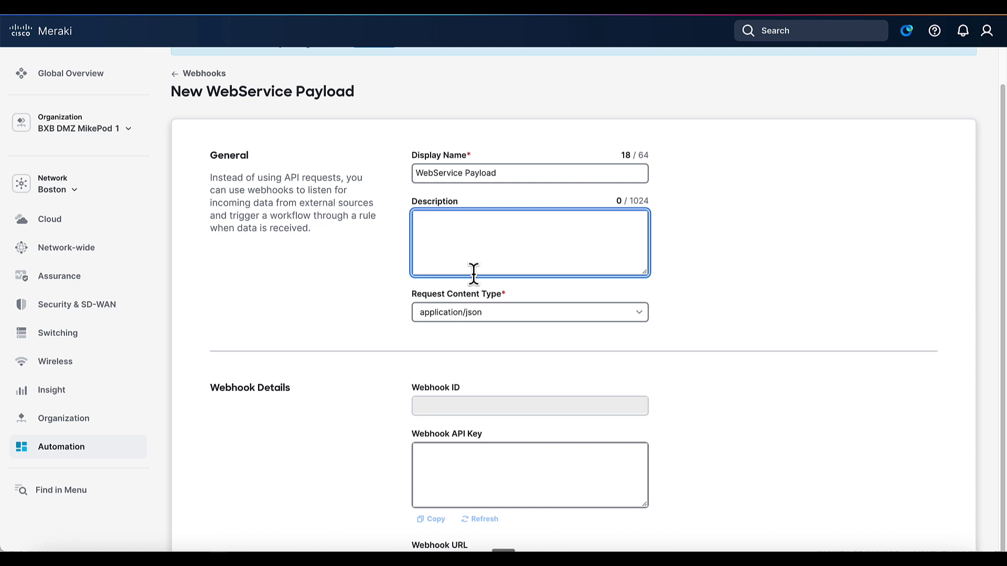
pyautogui.write('Webhook carrying a Payload to our')
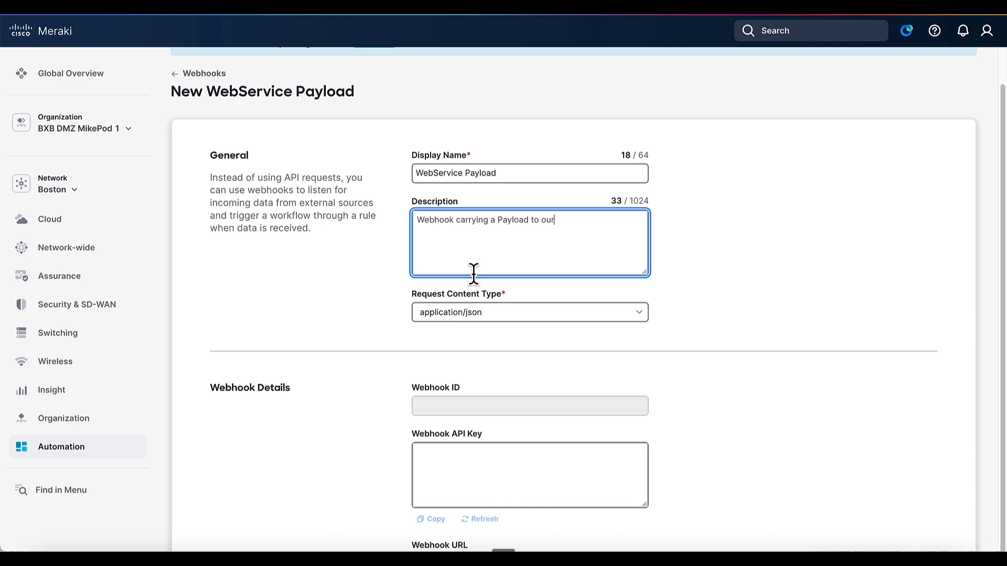
pyautogui.write(' Web Service Workflow')
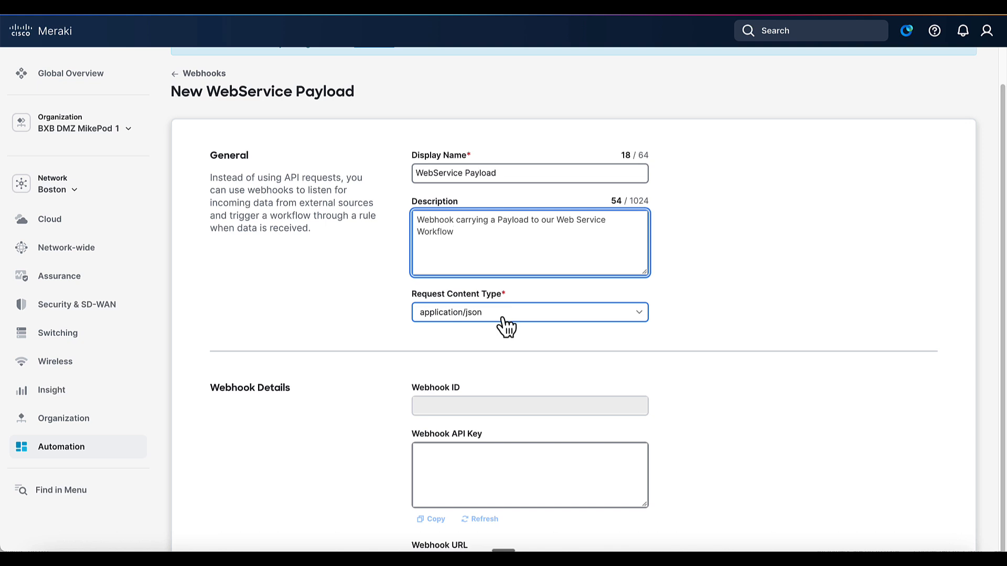
pyautogui.scroll(-4, 502, 321)
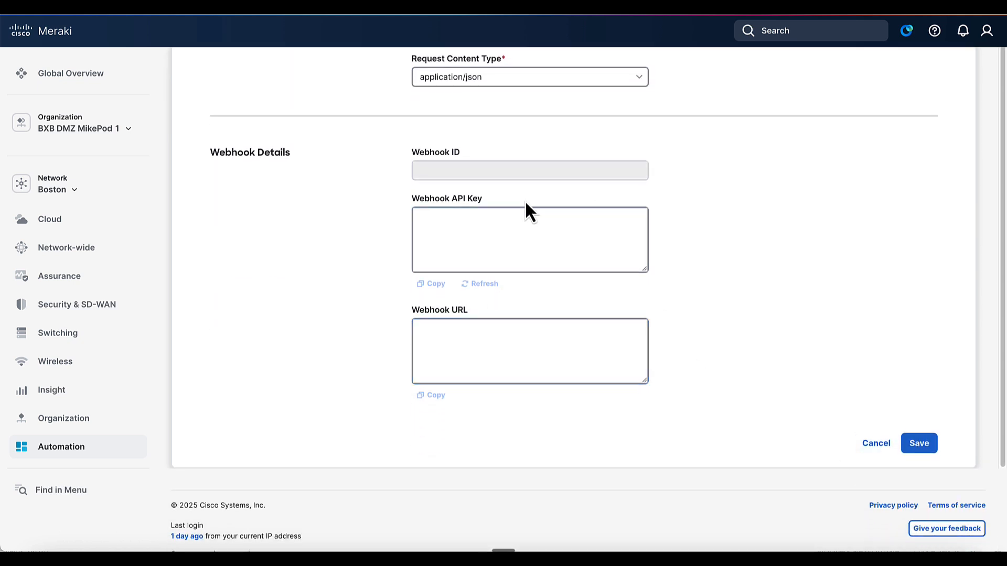
pyautogui.click(924, 445)
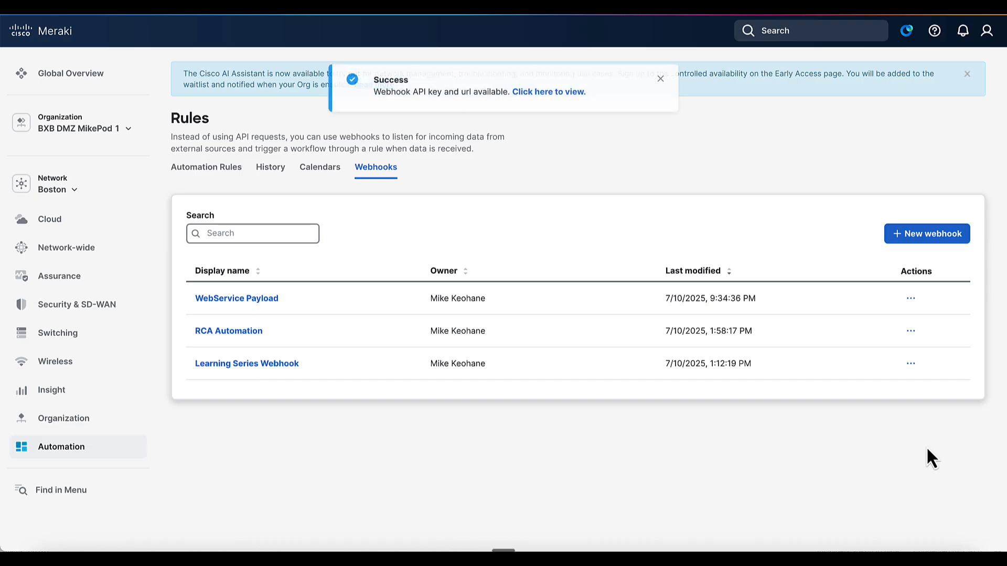
# Open the saved WebService Payload webhook and examine its ID, API key and URL, including the api_key parameter in the URL.
pyautogui.click(252, 299)
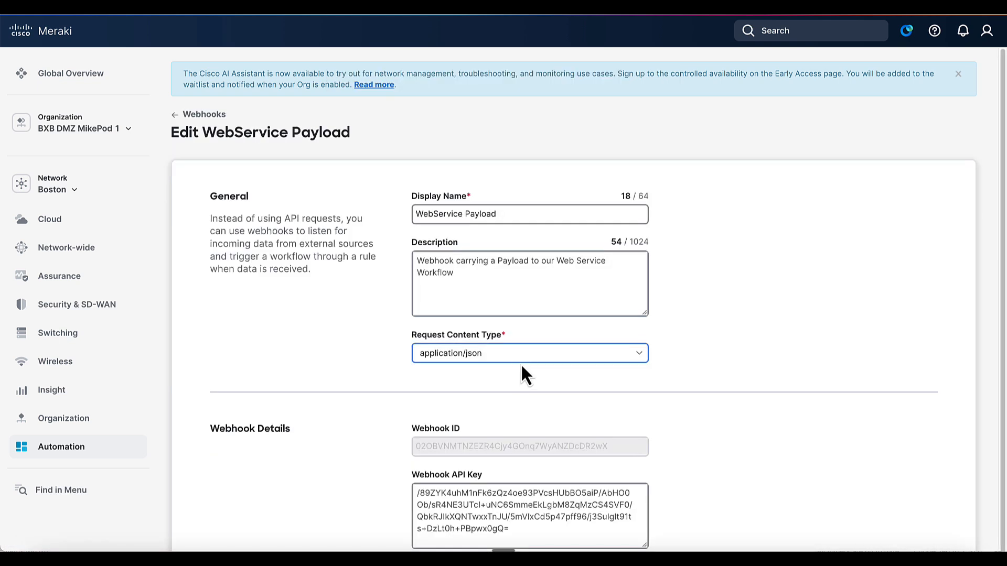
pyautogui.scroll(-2, 516, 370)
pyautogui.scroll(-3, 511, 364)
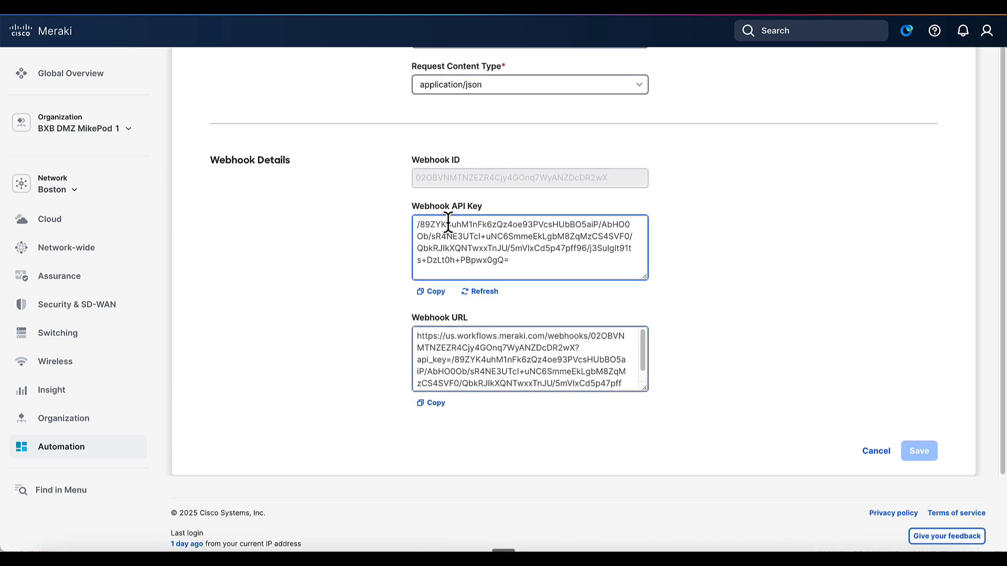
pyautogui.scroll(-1, 490, 358)
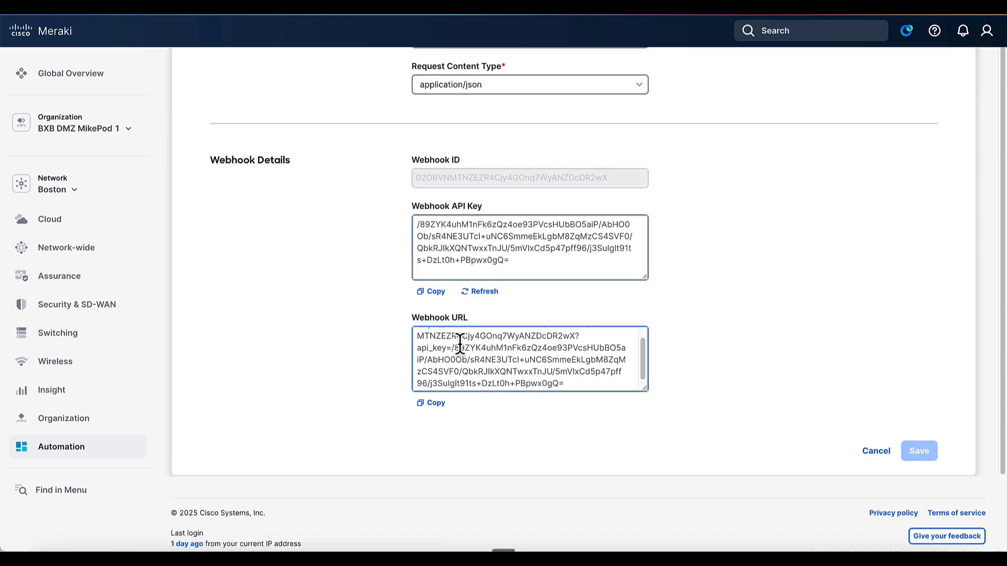
pyautogui.scroll(1, 461, 360)
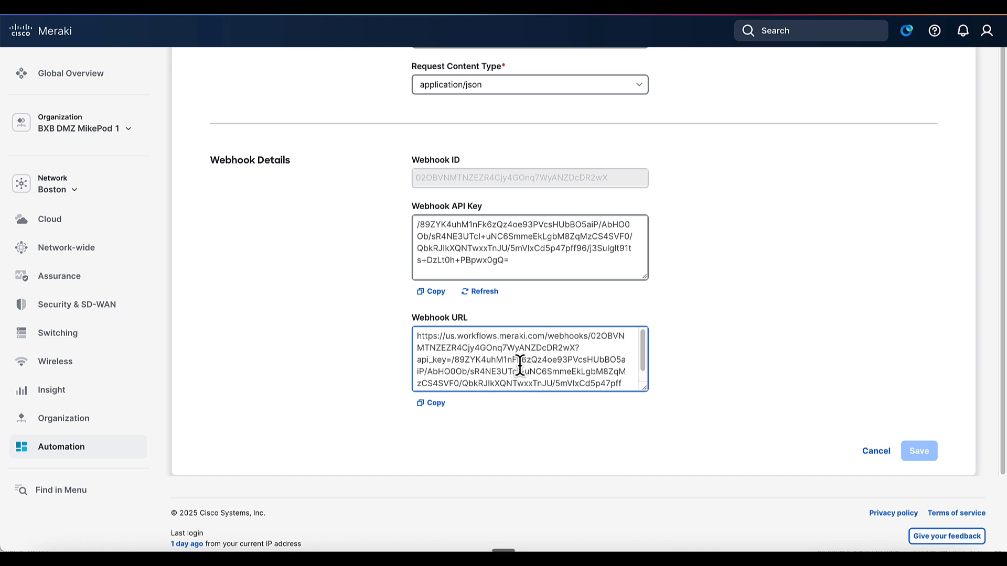
pyautogui.doubleClick(435, 358)
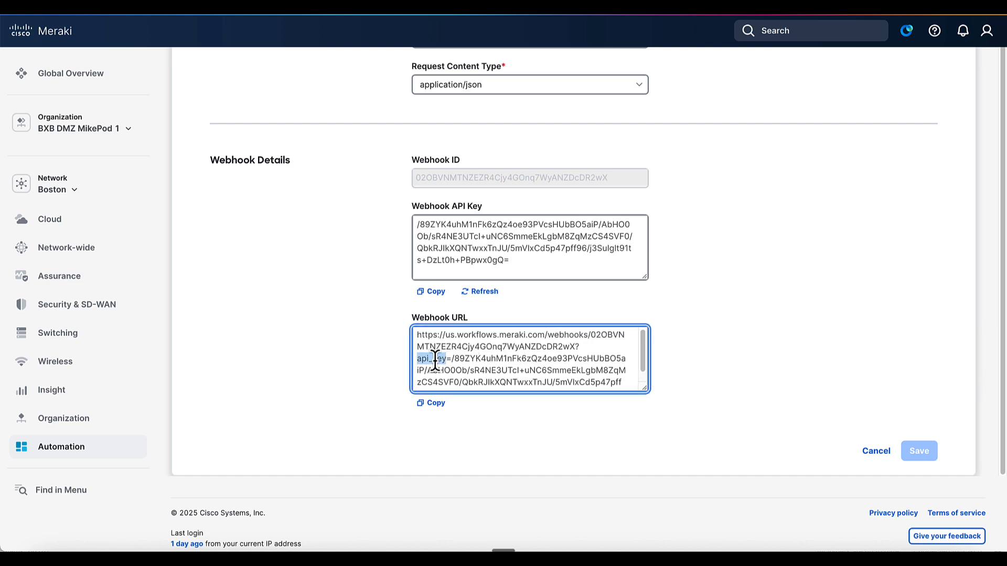
pyautogui.click(753, 398)
pyautogui.scroll(2, 671, 320)
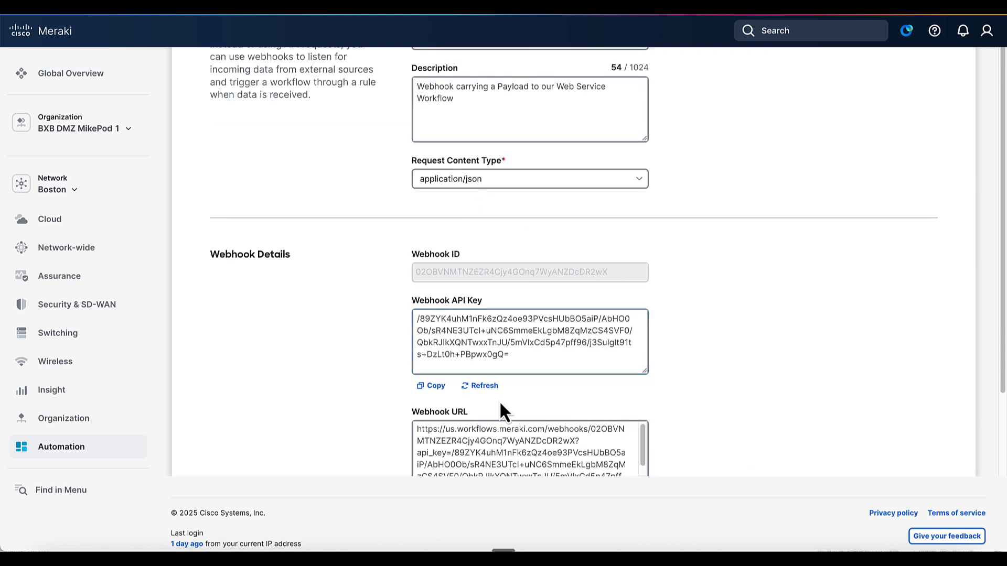
pyautogui.scroll(-2, 499, 401)
pyautogui.scroll(5, 428, 315)
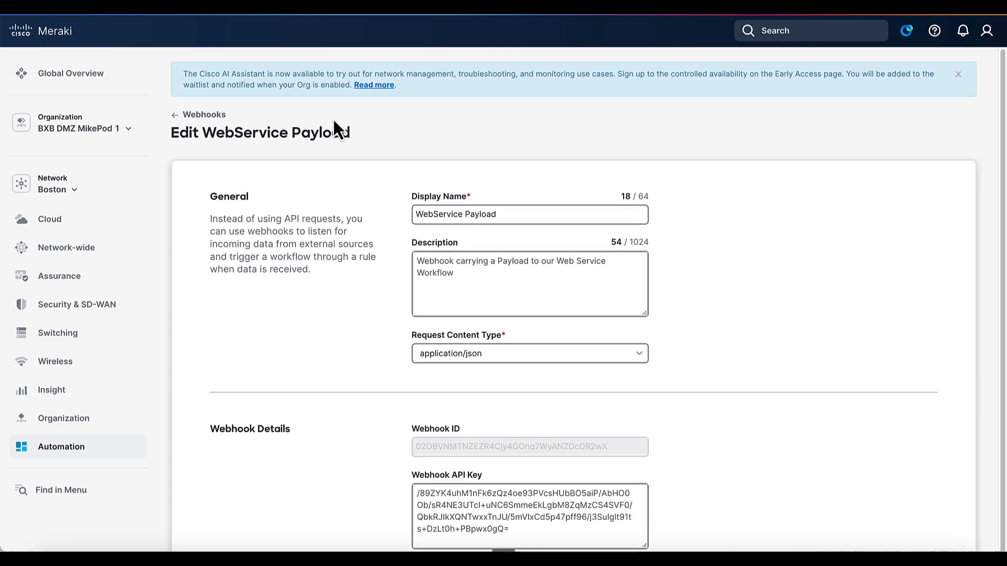
# Return to the automation rules and start a new rule of type Webhook Rule.
pyautogui.click(203, 115)
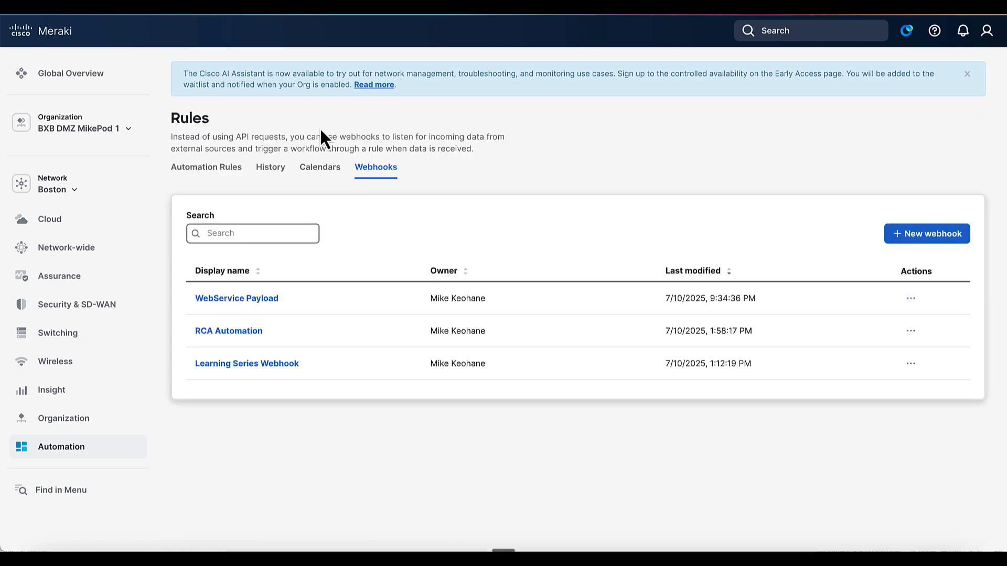
pyautogui.click(227, 173)
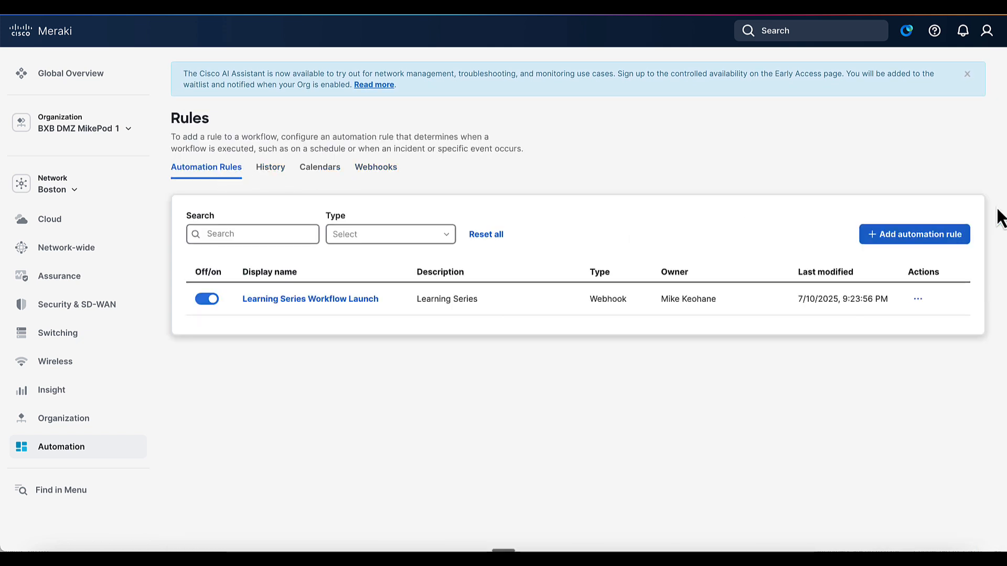
pyautogui.click(907, 234)
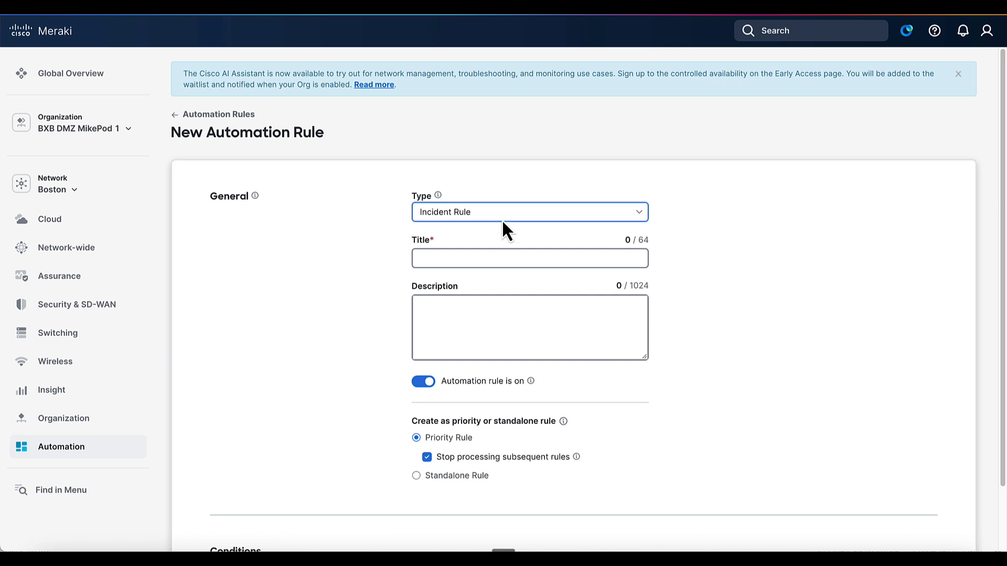
pyautogui.click(502, 219)
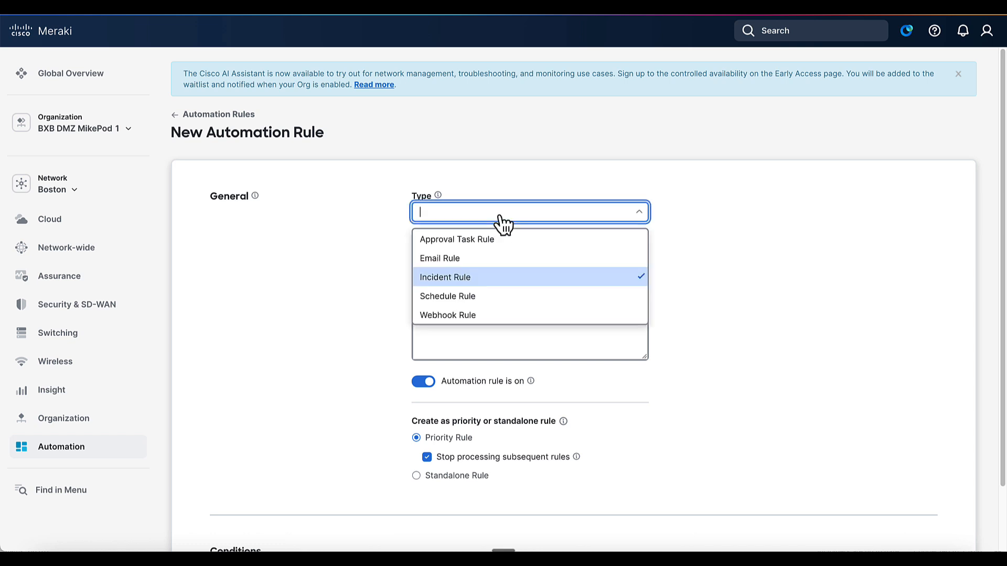
pyautogui.click(470, 315)
# Title the new webhook rule "Web Service Payload".
pyautogui.click(448, 257)
pyautogui.write('WEv')
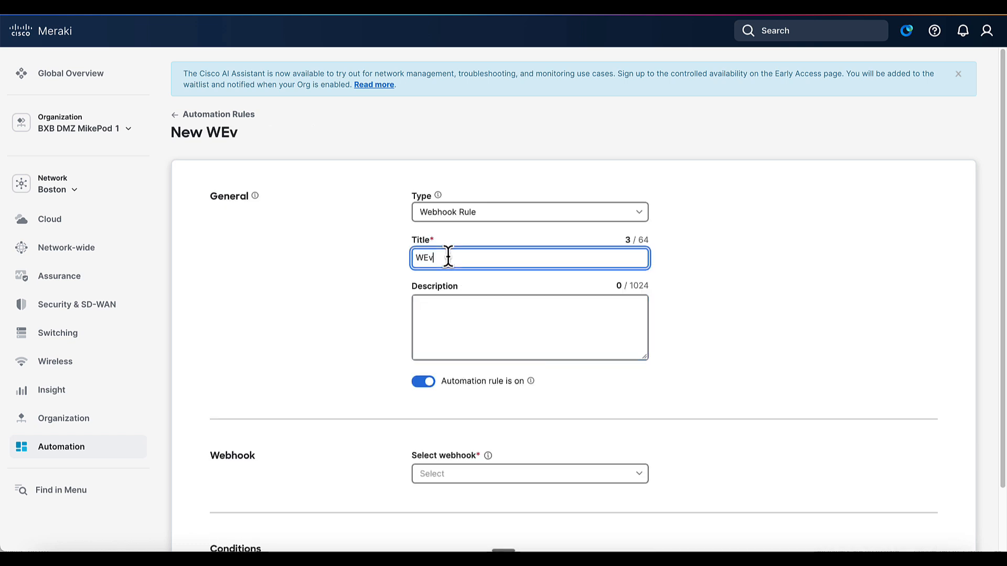
pyautogui.press('BackSpace')
pyautogui.press('BackSpace')
pyautogui.write('ebs')
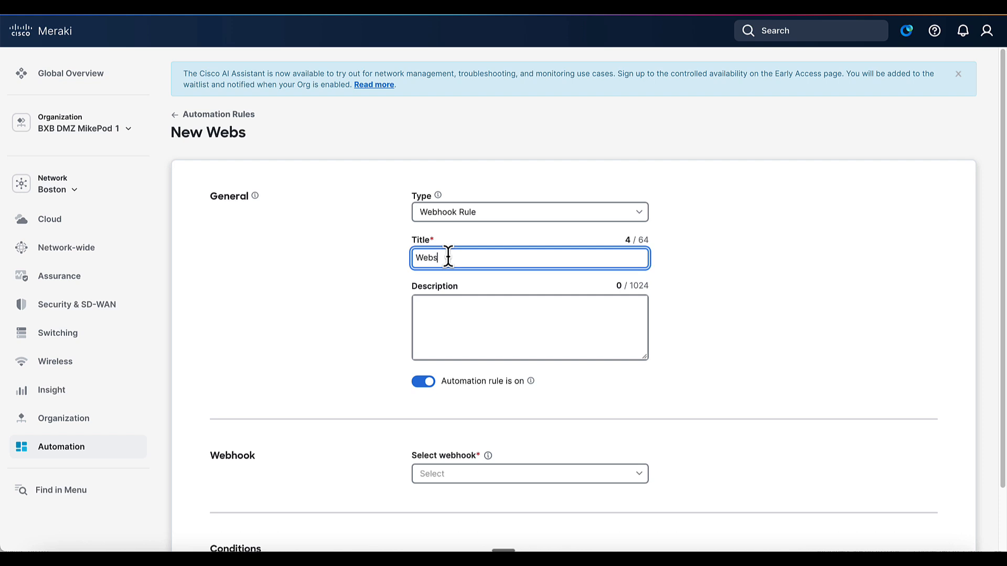
pyautogui.press('BackSpace')
pyautogui.write('Service Pay')
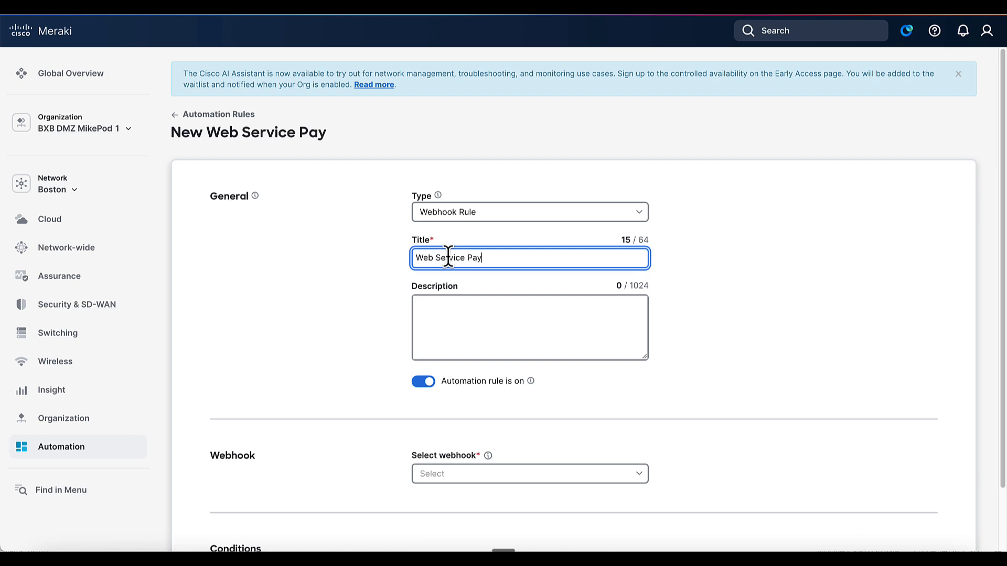
pyautogui.write('load')
# Enter the rule description "This rule generates a Workflow Request passing in the payload to be processed as input variables.".
pyautogui.click(465, 300)
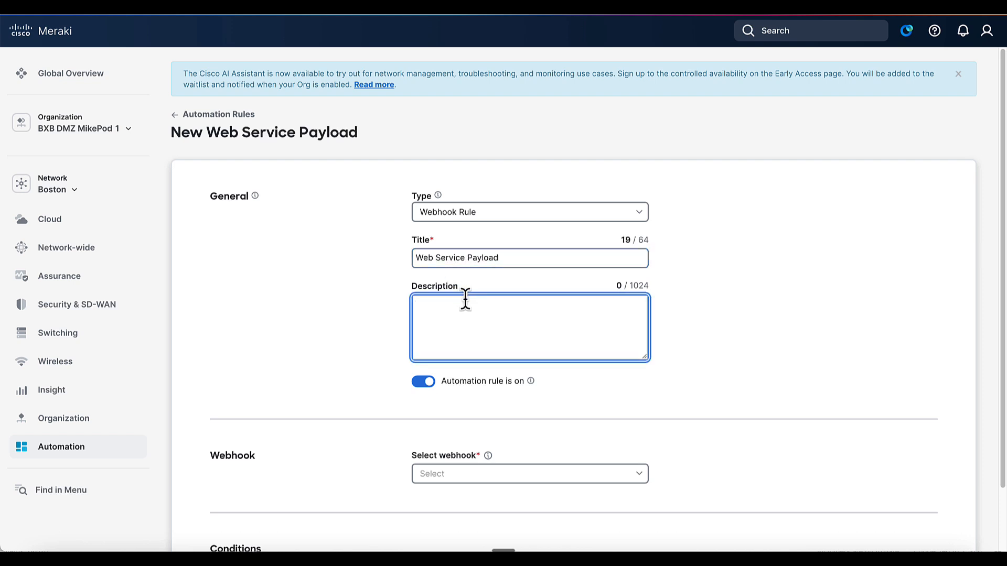
pyautogui.write('This rule get')
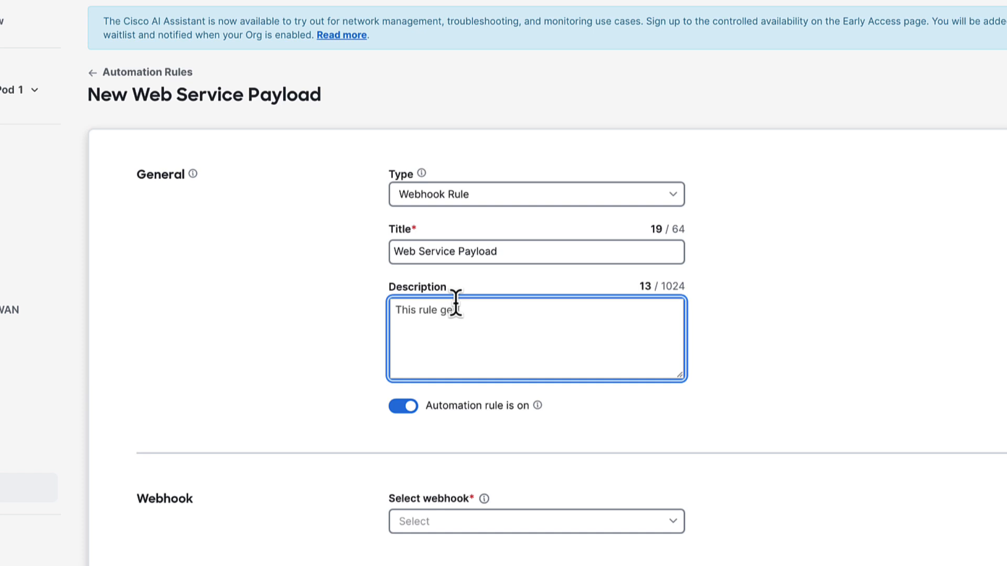
pyautogui.press('BackSpace')
pyautogui.write('nerates a Workflow')
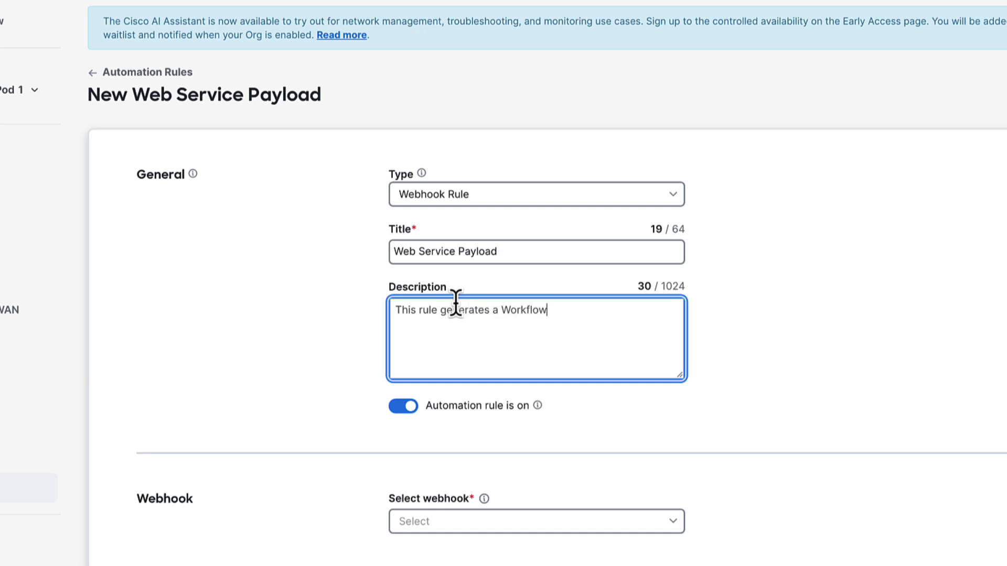
pyautogui.write(' Request assing in the ')
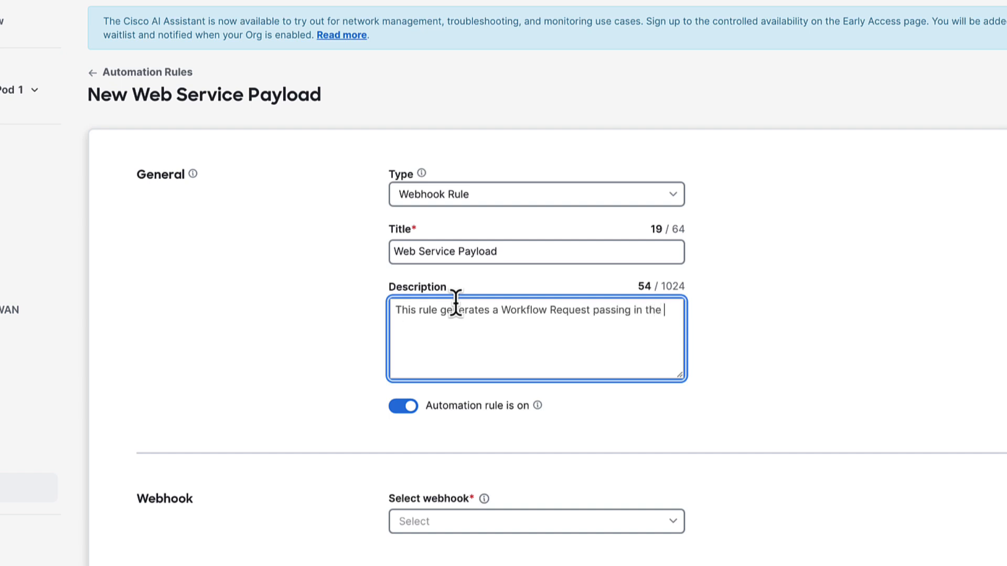
pyautogui.write('ppayload to ')
pyautogui.write('be ')
pyautogui.write('process')
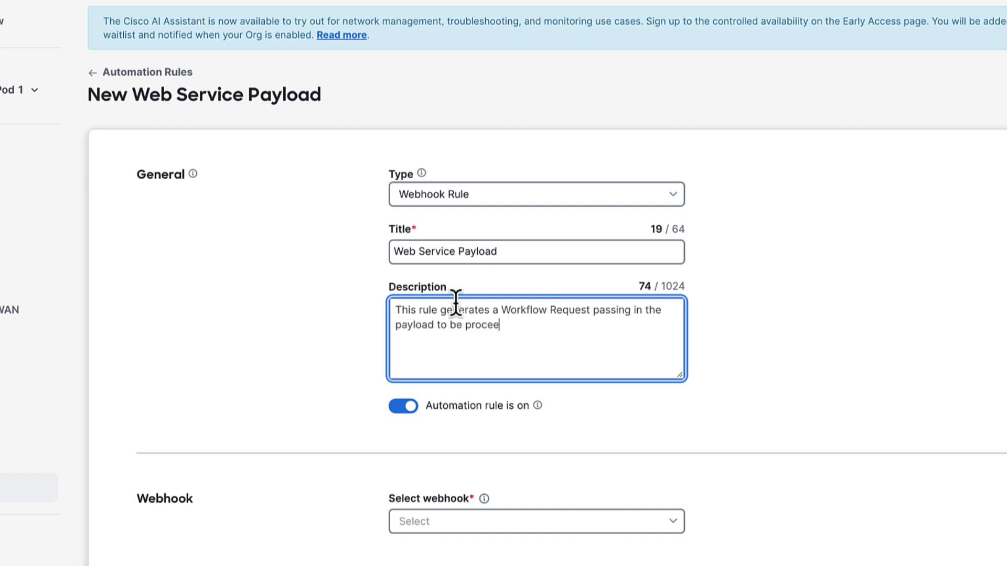
pyautogui.write('ed as input variable')
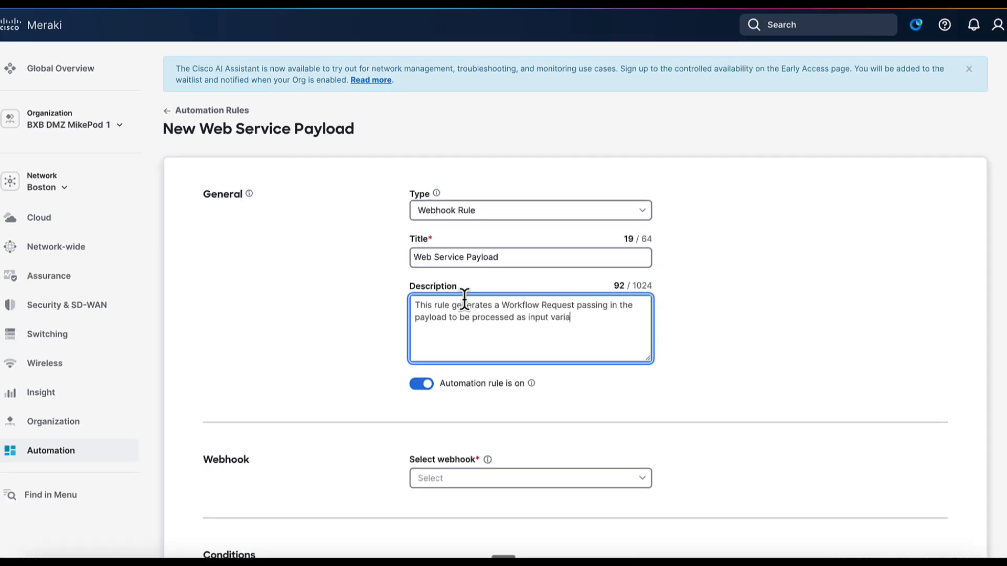
pyautogui.write('..')
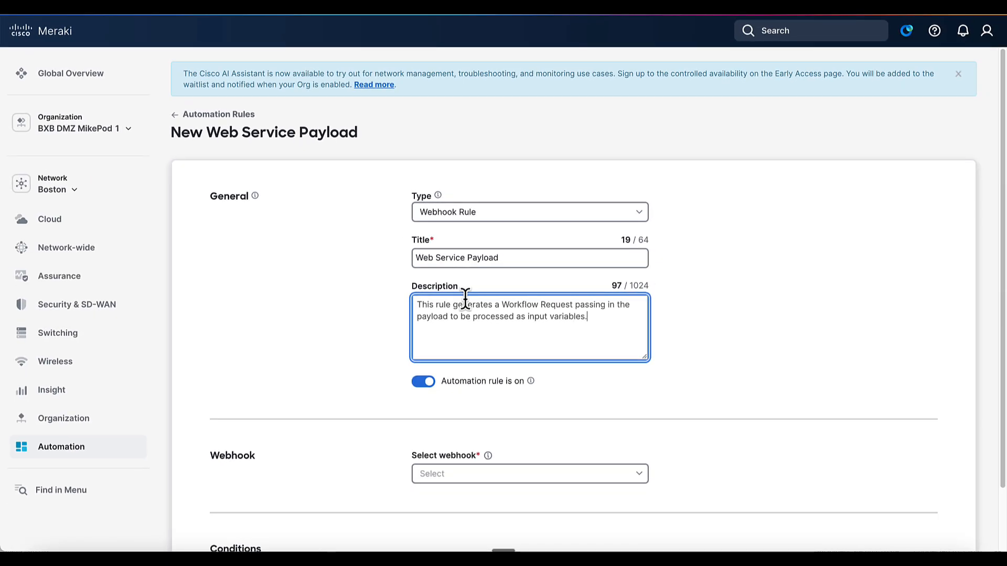
# Select WebService Payload as the rule's webhook.
pyautogui.scroll(-2, 486, 434)
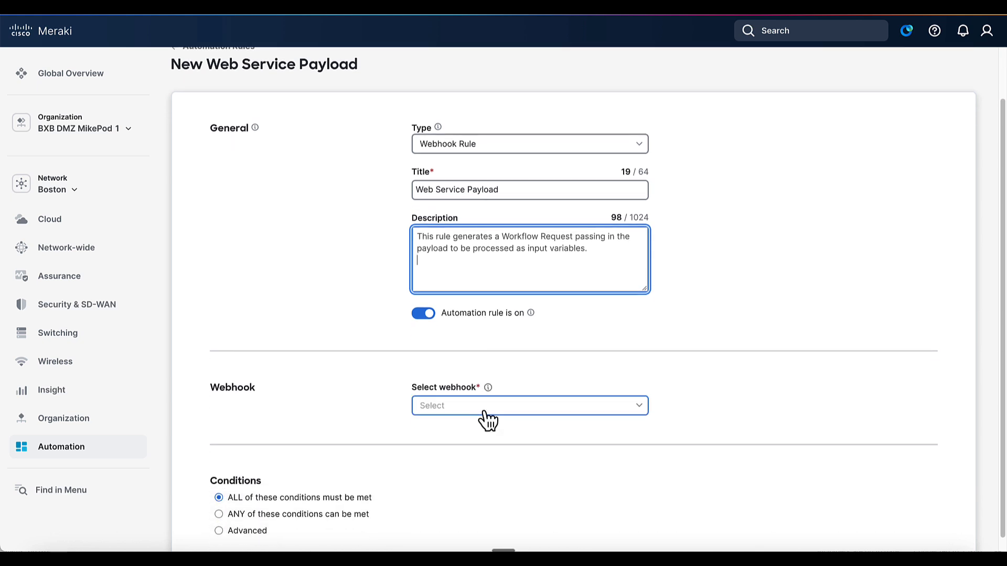
pyautogui.click(484, 411)
pyautogui.scroll(-1, 484, 456)
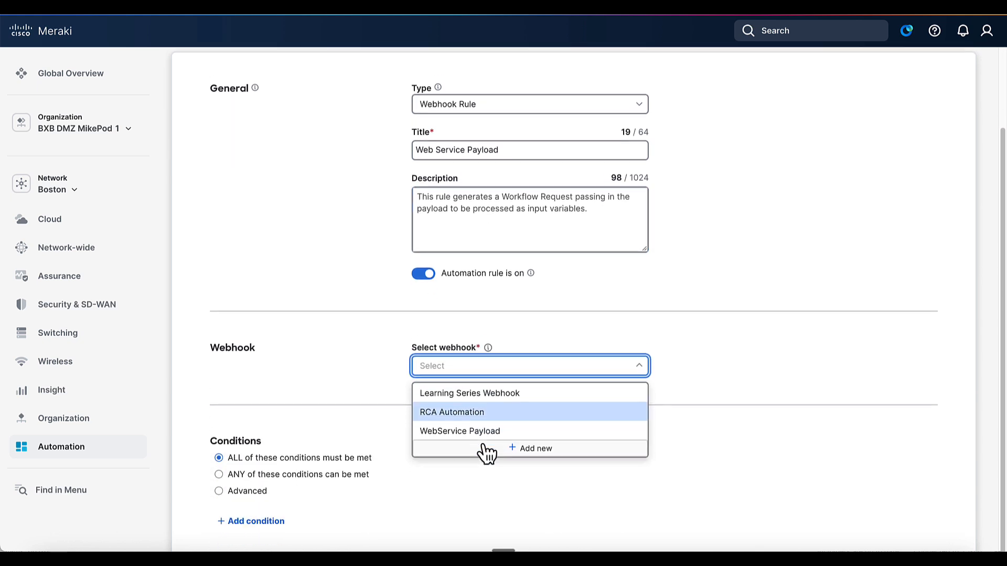
pyautogui.click(492, 385)
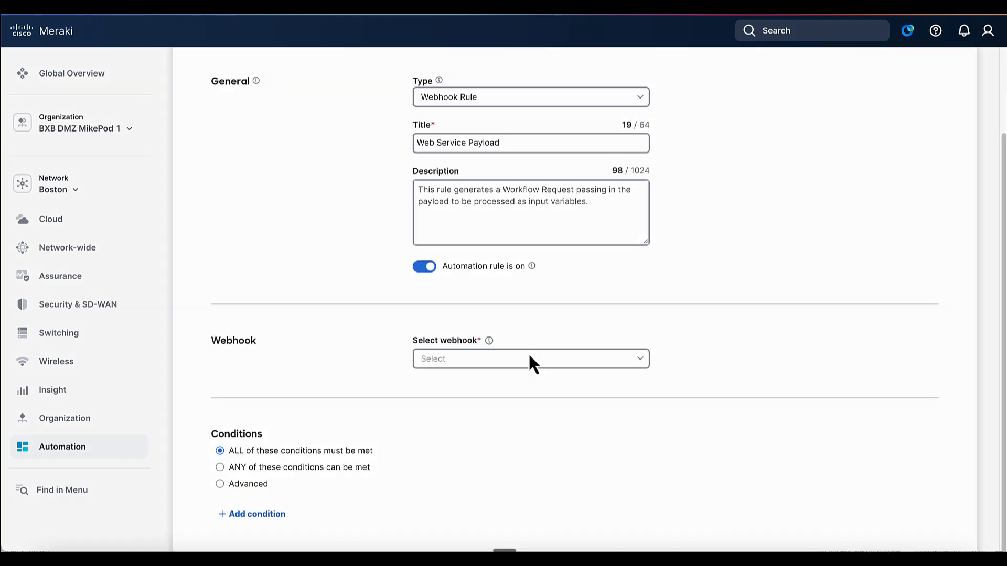
pyautogui.click(523, 356)
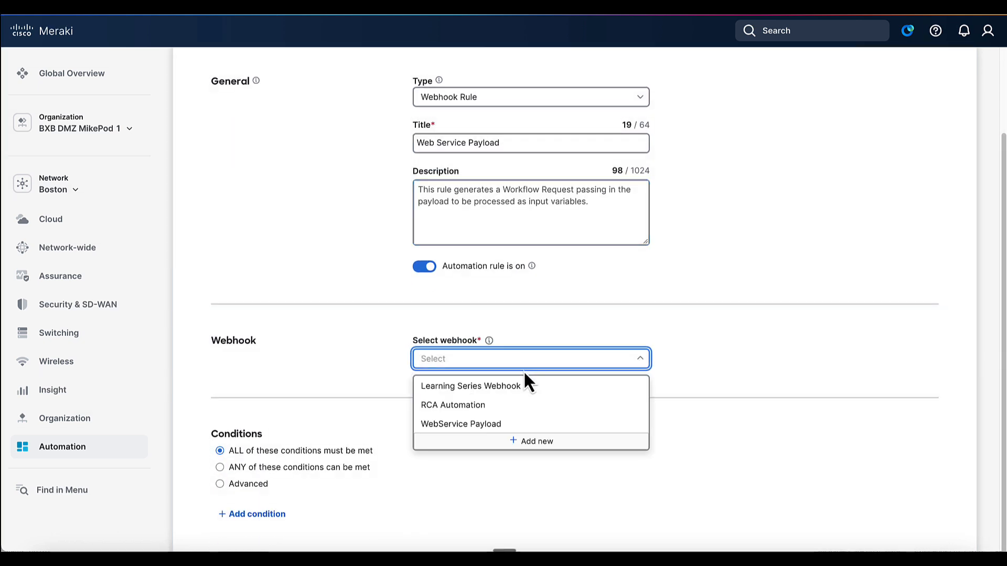
pyautogui.click(515, 425)
# Apply the rule to the JSON Placeholder Webhook Service workflow.
pyautogui.scroll(-5, 593, 391)
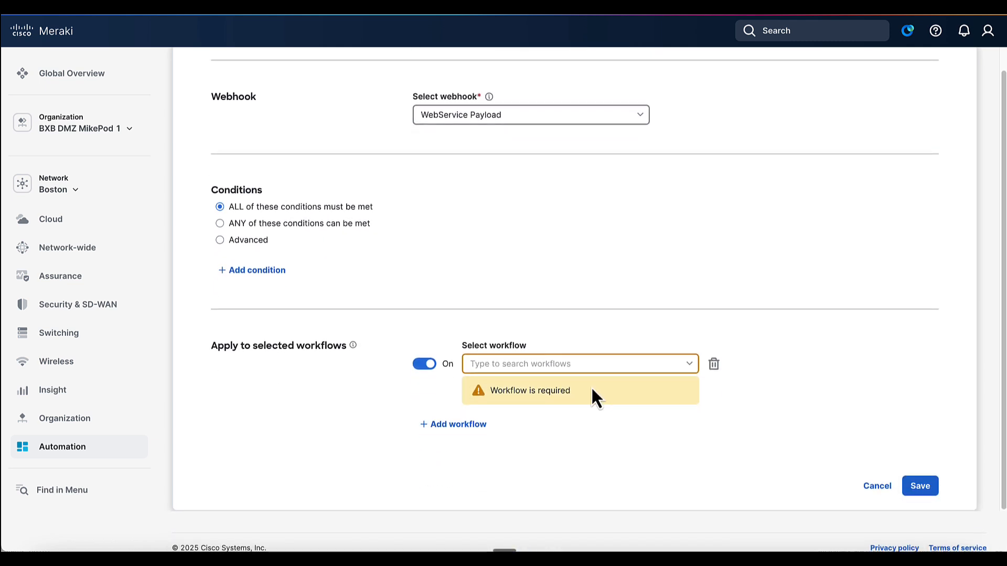
pyautogui.click(580, 367)
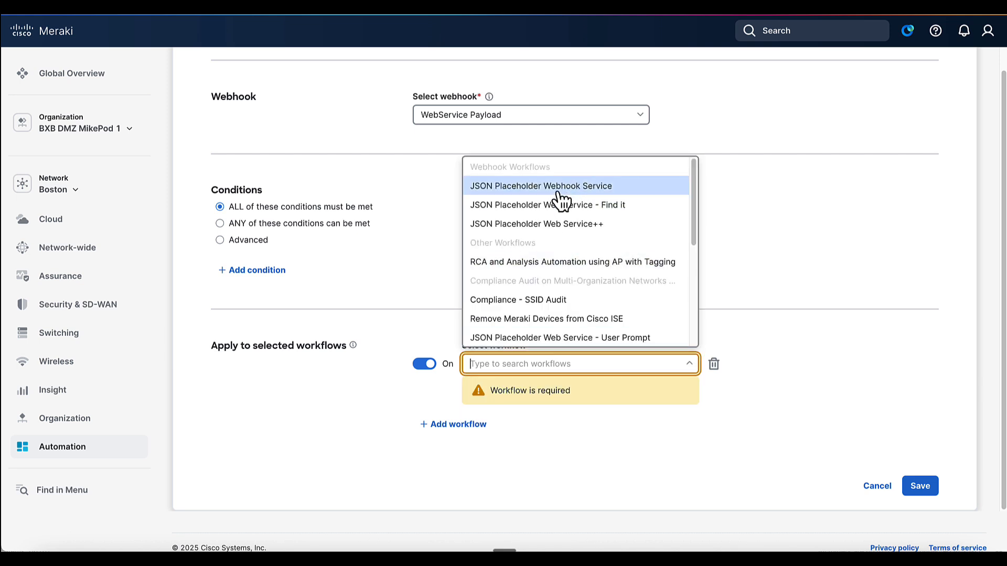
pyautogui.click(557, 192)
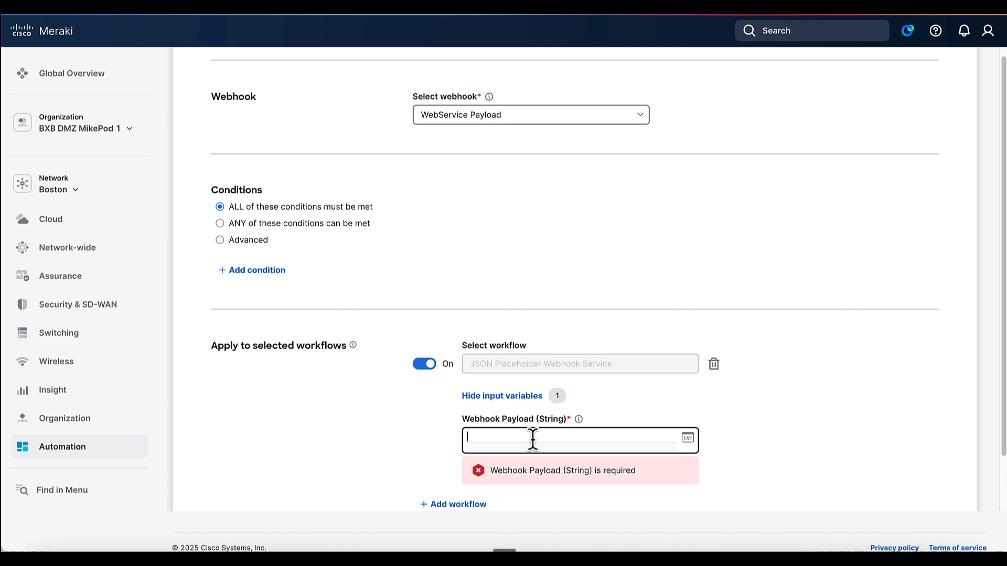
# Set the workflow's Webhook Payload input to the Request Body variable from Webhook Rule.
pyautogui.click(688, 439)
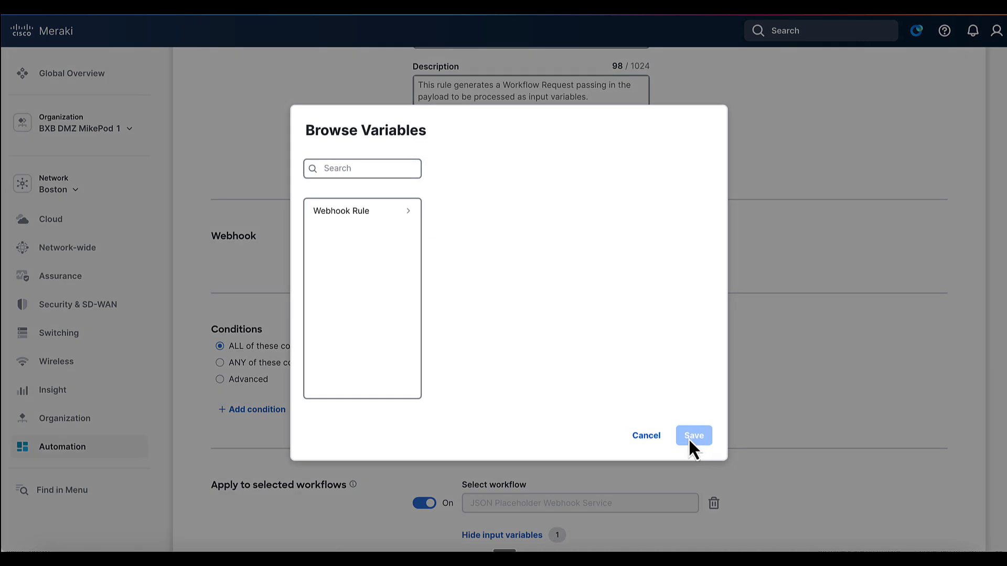
pyautogui.click(396, 221)
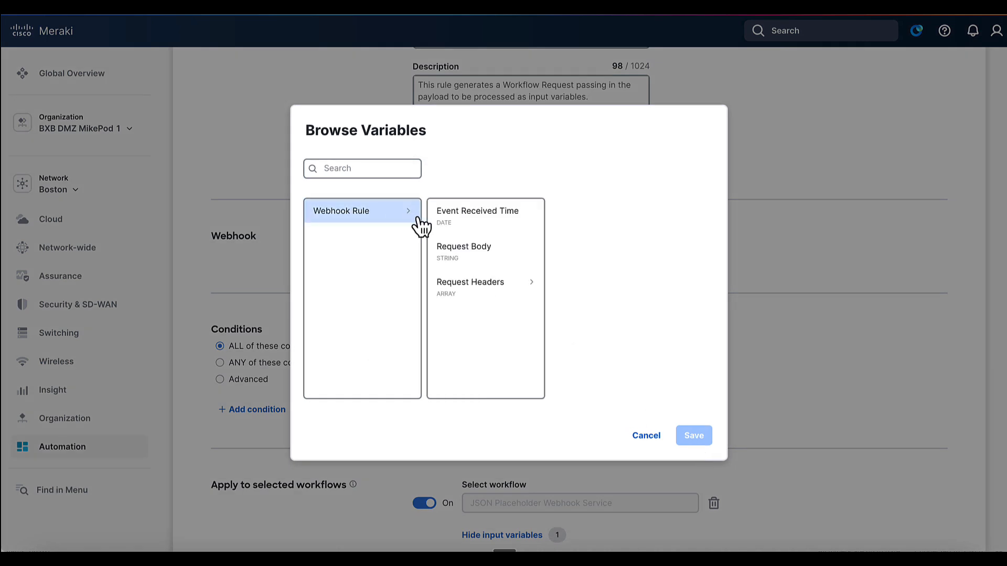
pyautogui.click(457, 255)
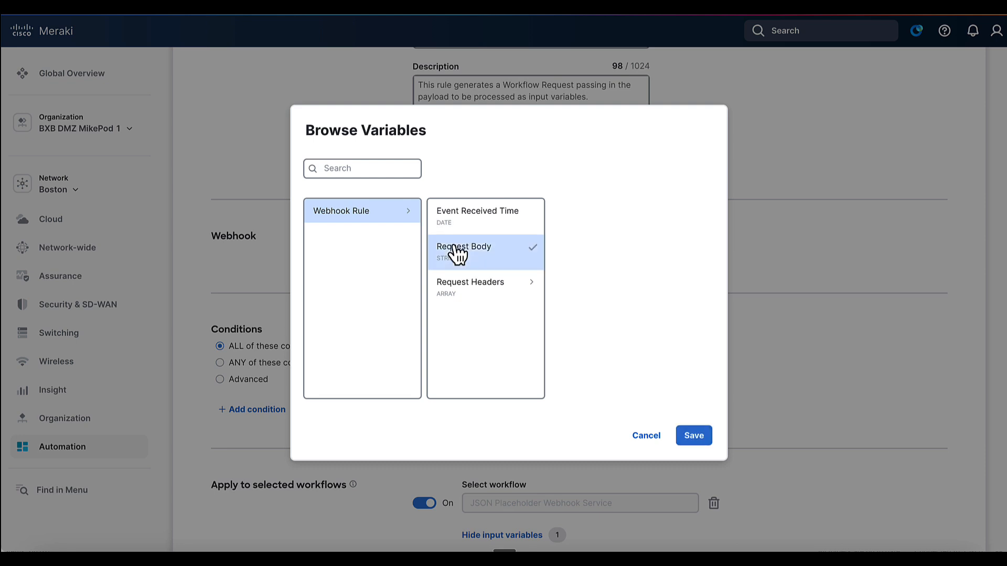
pyautogui.click(691, 444)
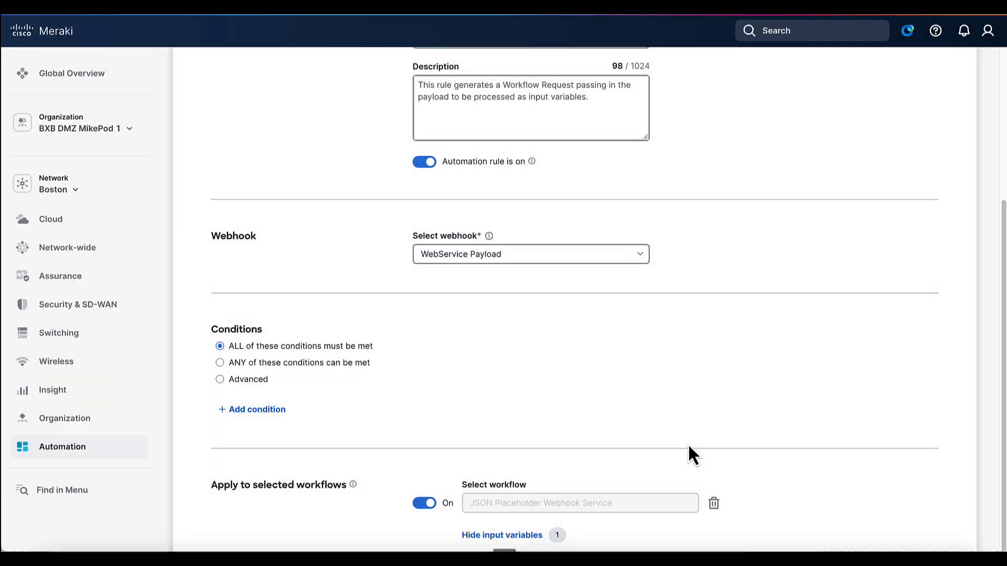
pyautogui.scroll(-1, 660, 418)
pyautogui.scroll(-2, 659, 418)
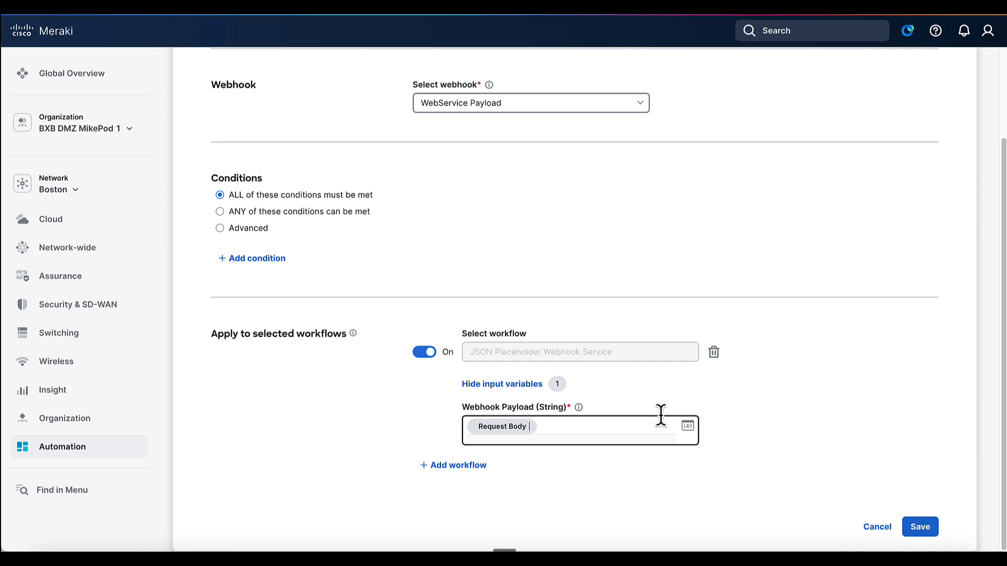
# Review the completed webhook rule's settings and save the rule.
pyautogui.scroll(3, 656, 152)
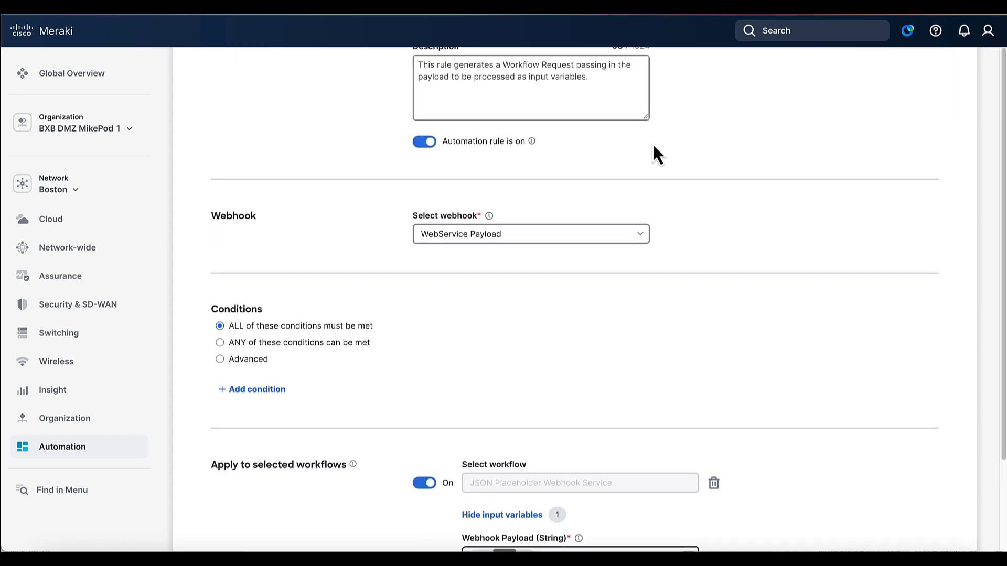
pyautogui.scroll(-1, 508, 301)
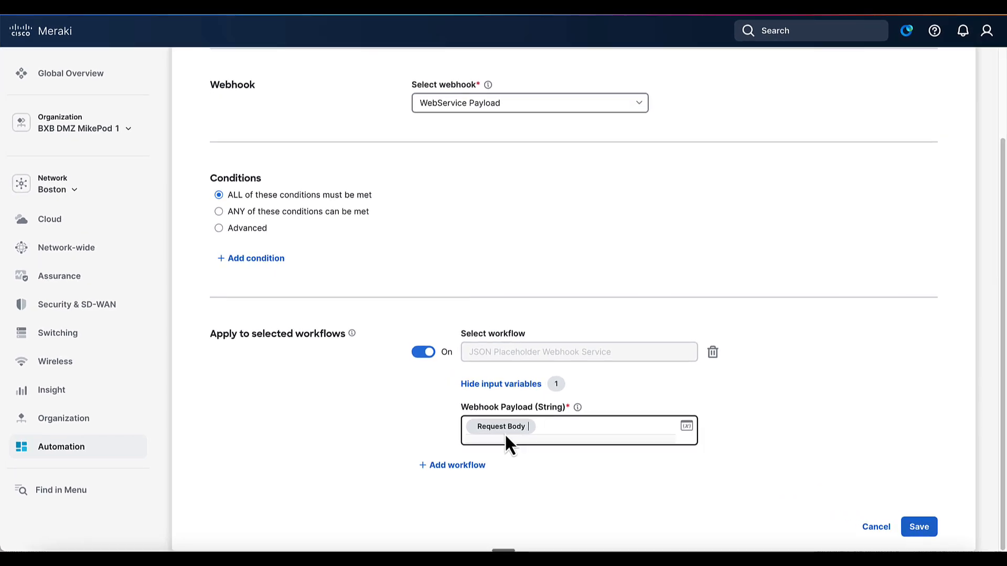
pyautogui.moveTo(493, 423)
pyautogui.click(919, 527)
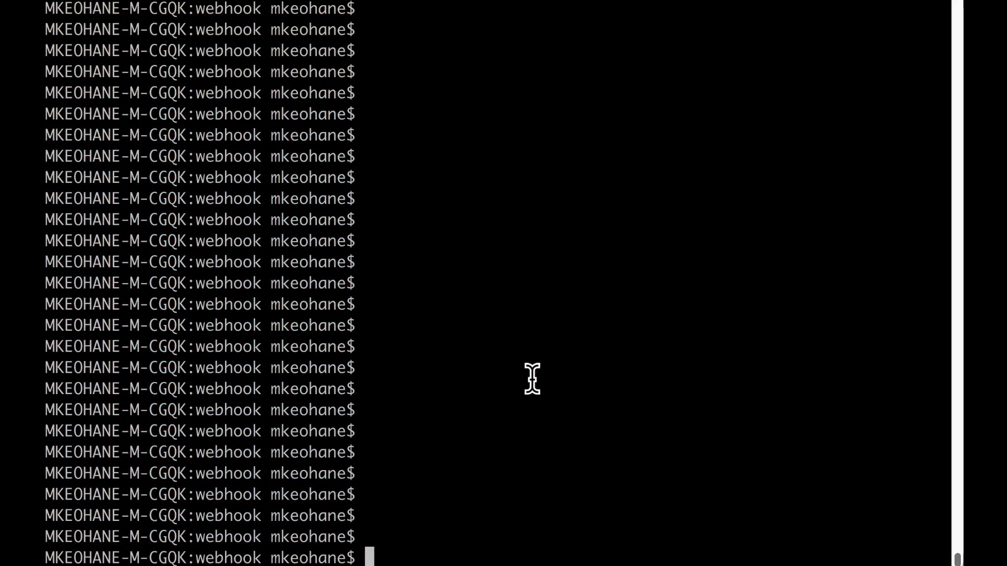
# Switch to the terminal and run the copied curl POST to the webhook URL with its API key, a "match" name and operation "users".
pyautogui.press('super+v')
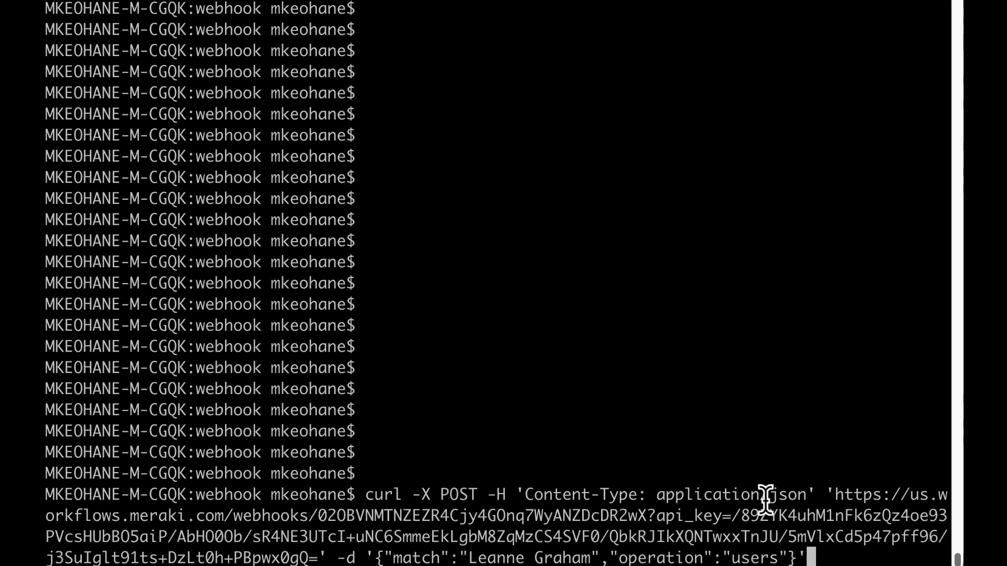
pyautogui.moveTo(835, 496); pyautogui.dragTo(316, 548)
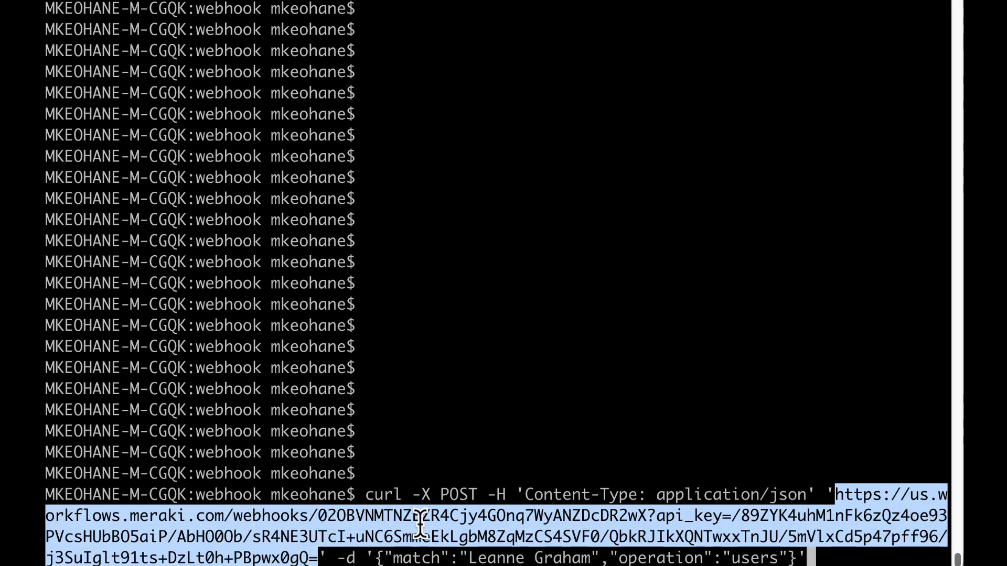
pyautogui.click(456, 548)
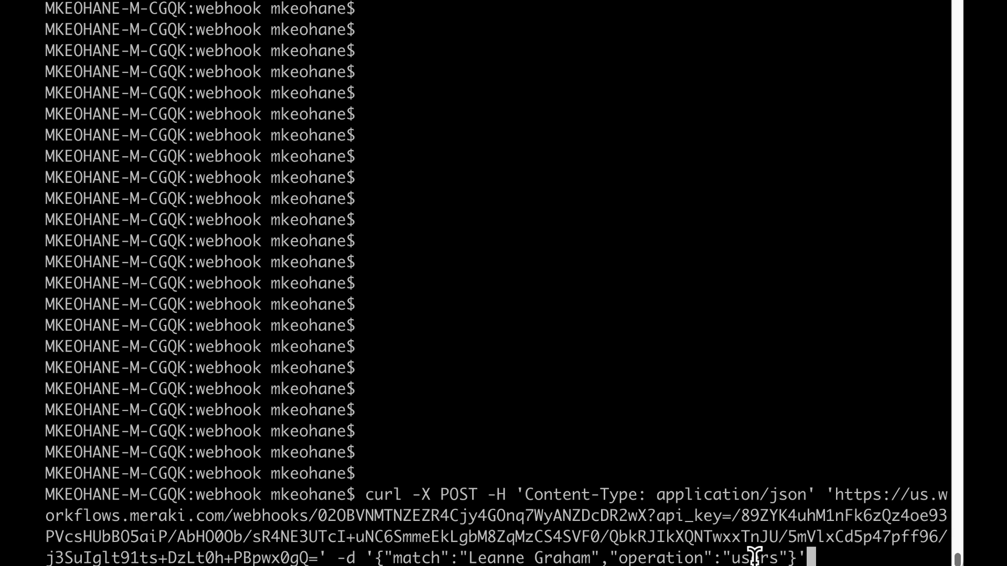
pyautogui.press('Return')
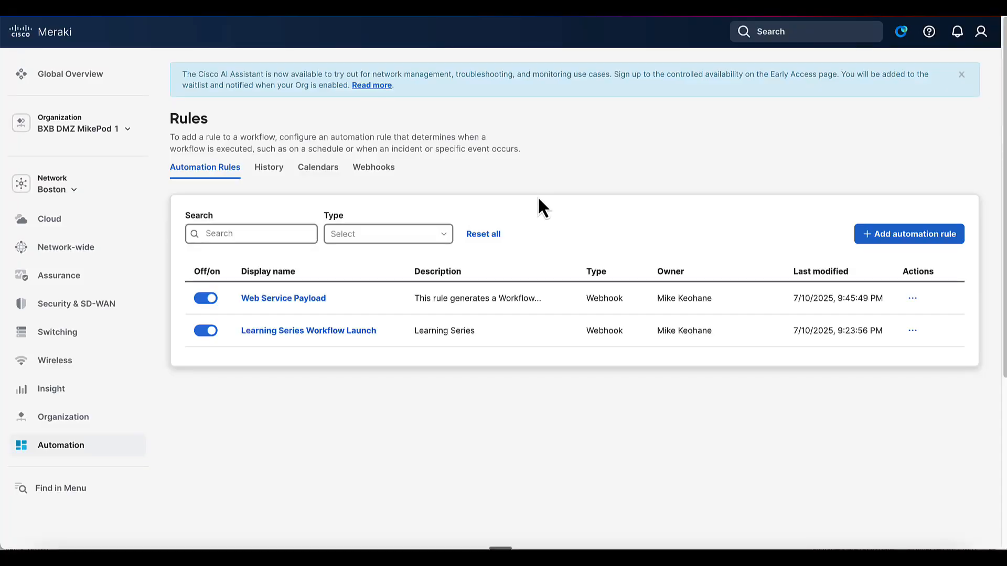
# Return to Meraki's automation rule history, open the newest WebService Payload event and examine its request_body.
pyautogui.click(276, 168)
pyautogui.tripleClick(253, 341)
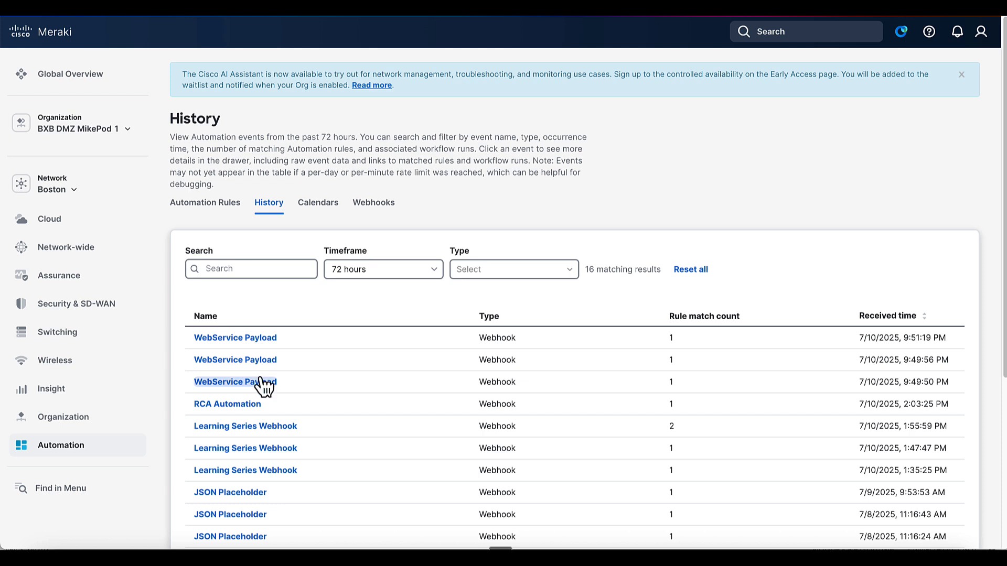
pyautogui.click(258, 340)
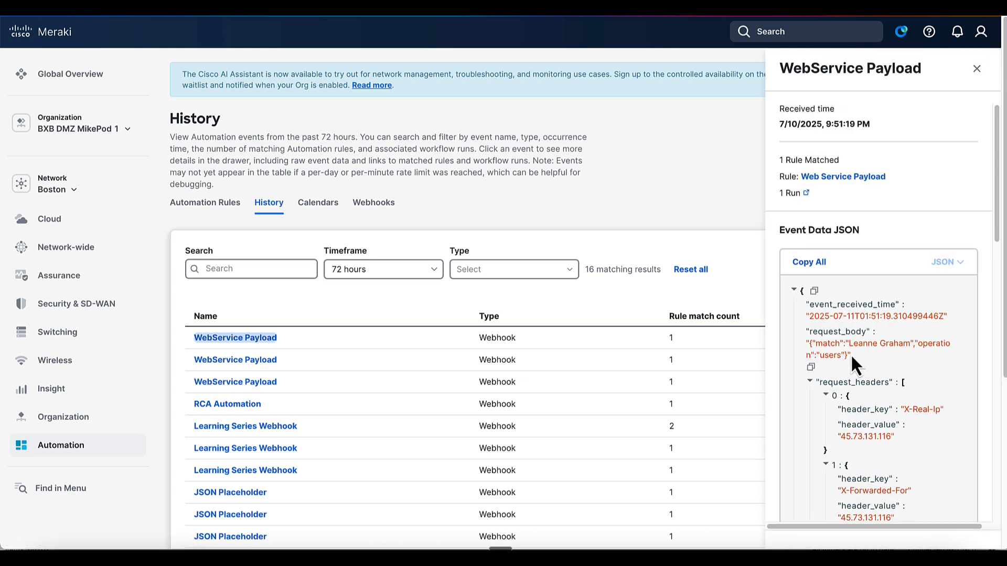
pyautogui.tripleClick(849, 354)
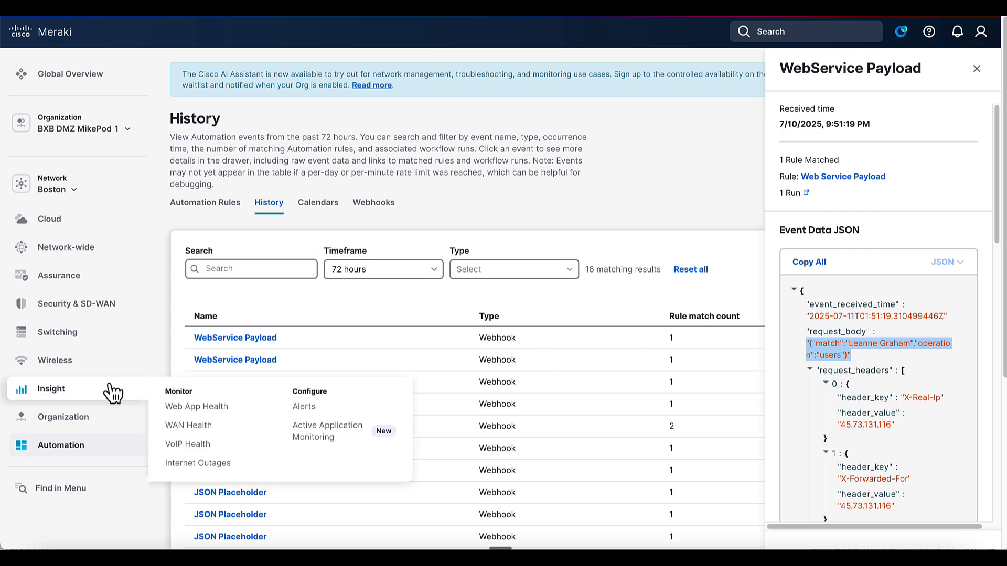
# Open Run Monitoring and filter the runs by the workflow JSON Placeholder Webhook Service.
pyautogui.moveTo(96, 362)
pyautogui.moveTo(81, 449)
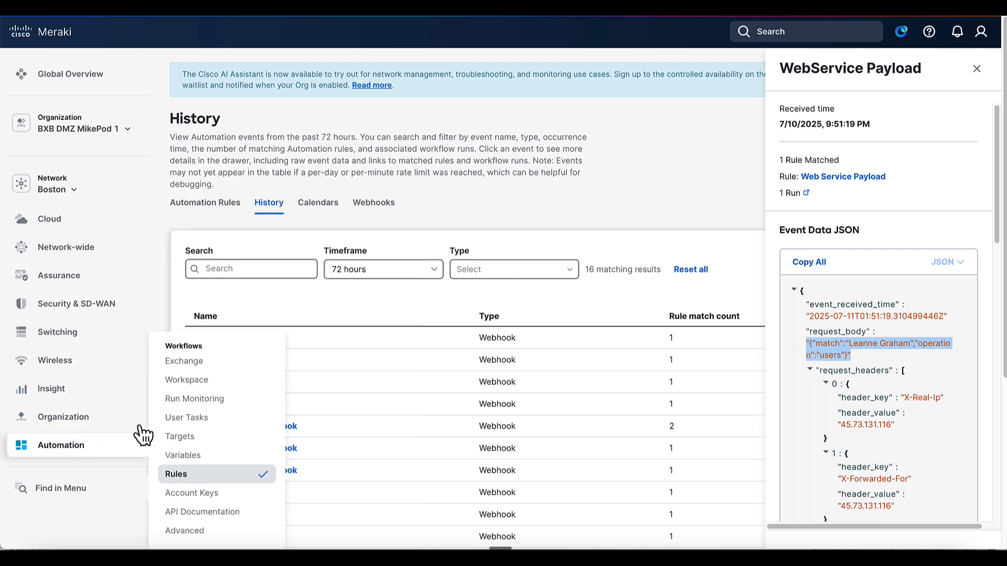
pyautogui.click(184, 401)
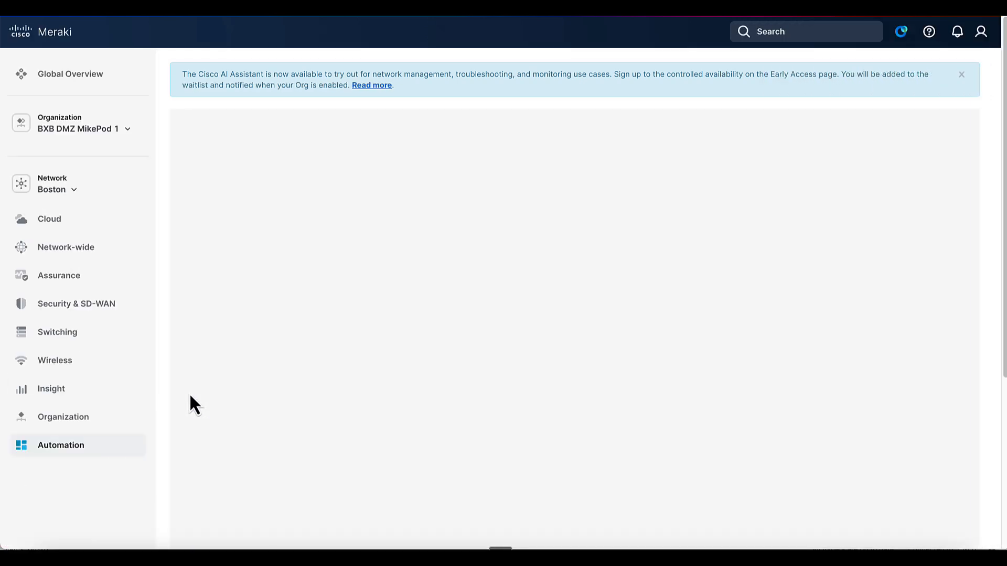
pyautogui.scroll(-5, 200, 452)
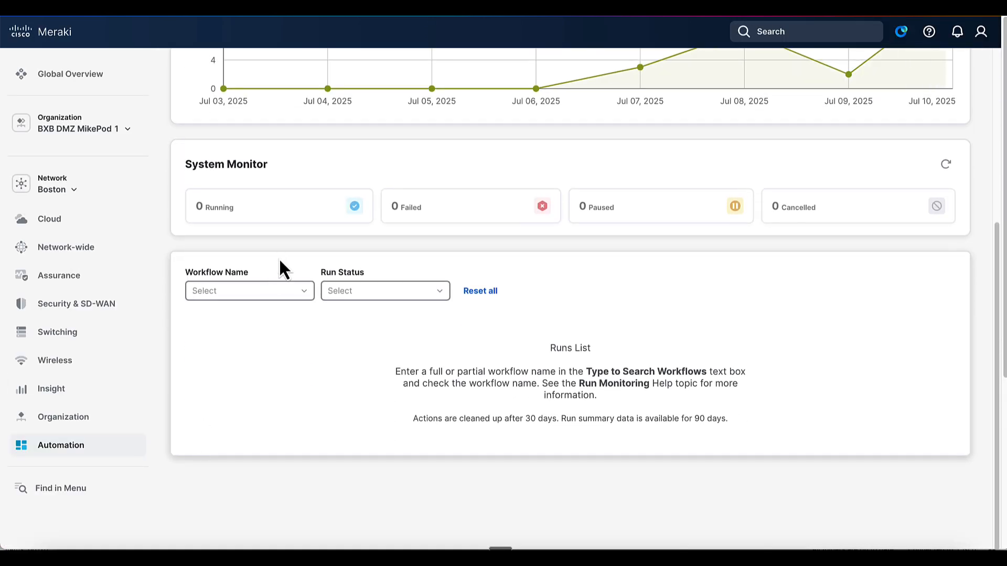
pyautogui.click(250, 292)
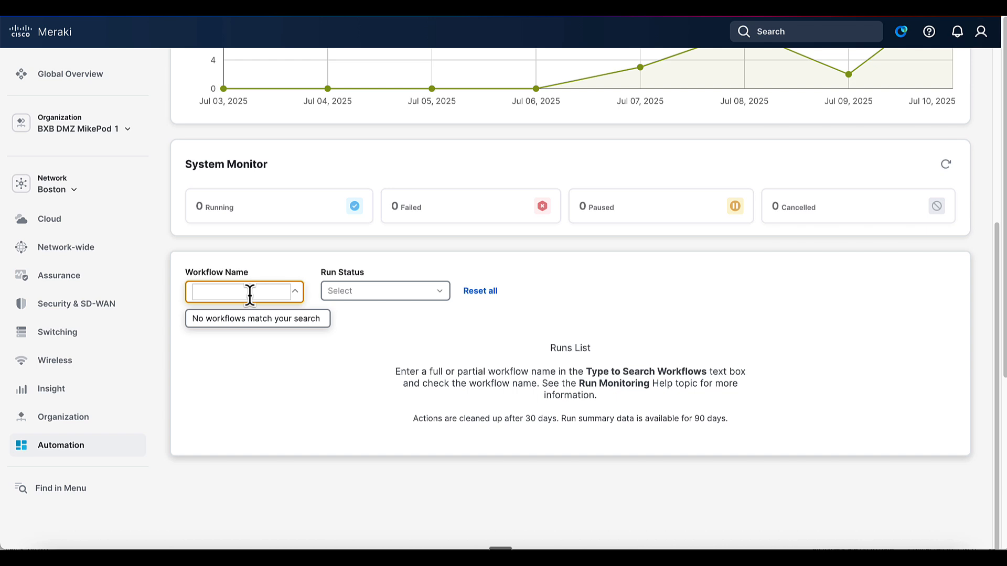
pyautogui.write('JSON')
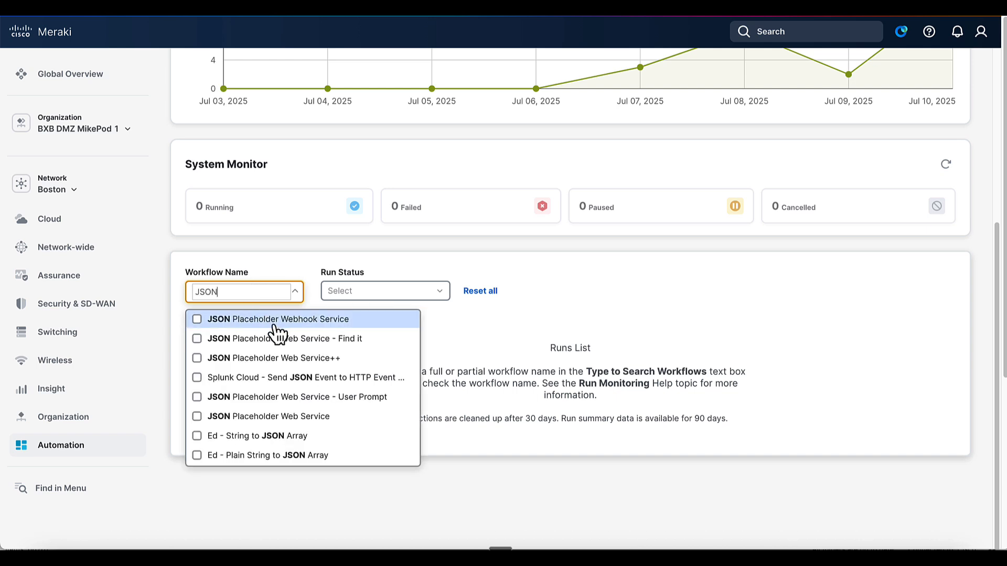
pyautogui.click(274, 325)
pyautogui.click(573, 322)
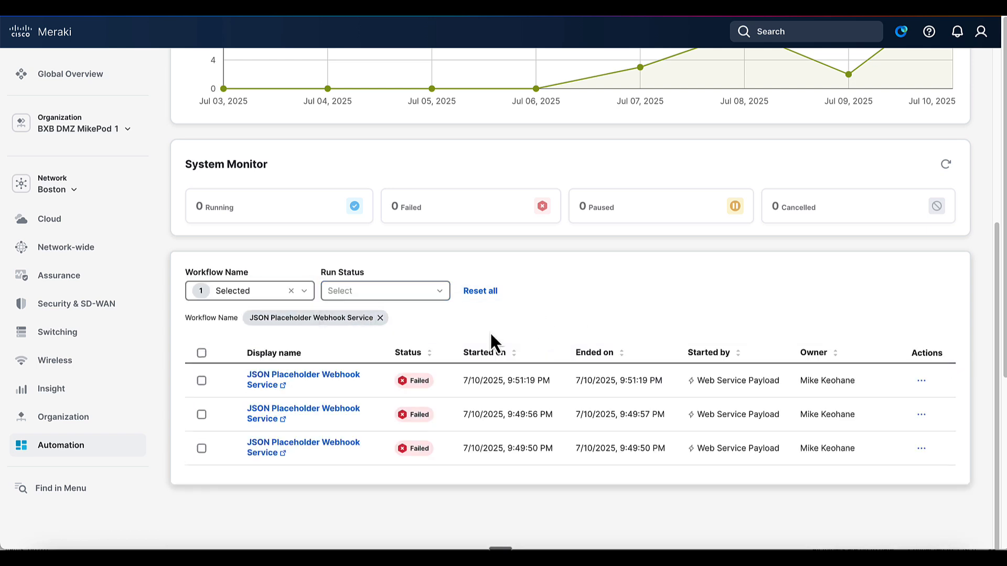
# Open the newest run, compare its JSONPath Query source JSON with the $.Matching query, and open the workflow for modification.
pyautogui.click(319, 379)
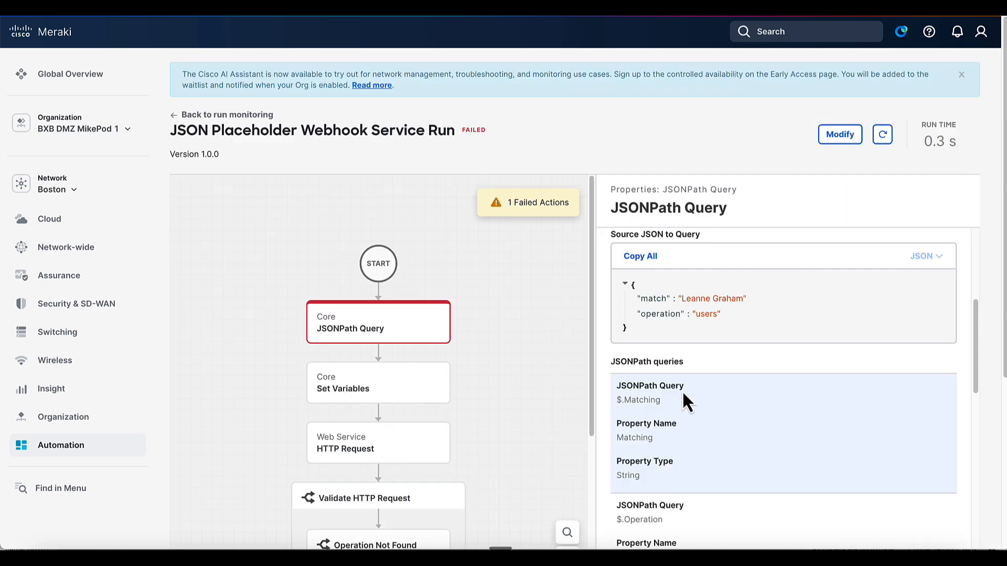
pyautogui.moveTo(661, 400); pyautogui.dragTo(624, 399)
pyautogui.click(844, 141)
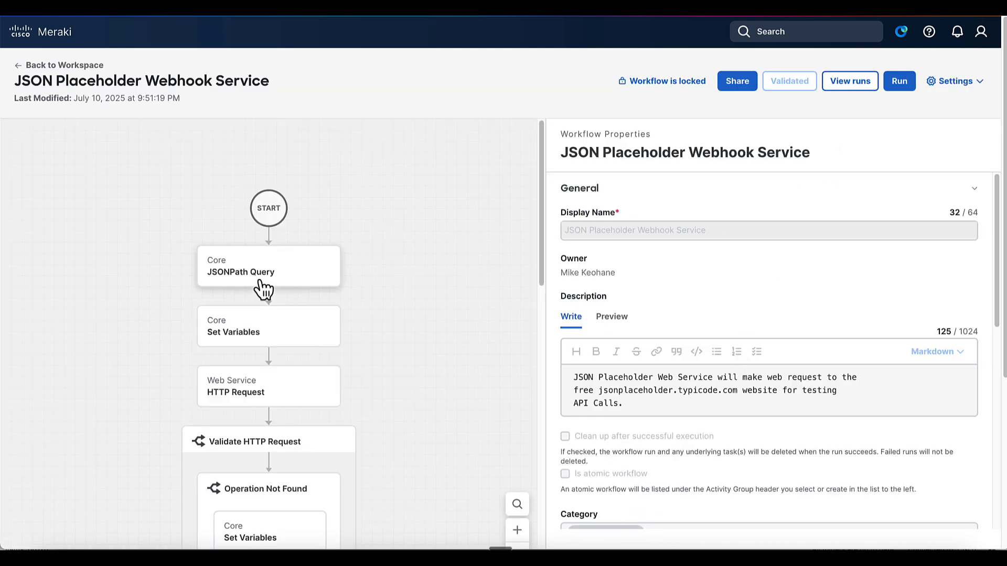
# Select the JSONPath Query activity, review its queries and unlock the workflow for editing.
pyautogui.click(258, 287)
pyautogui.scroll(-5, 797, 429)
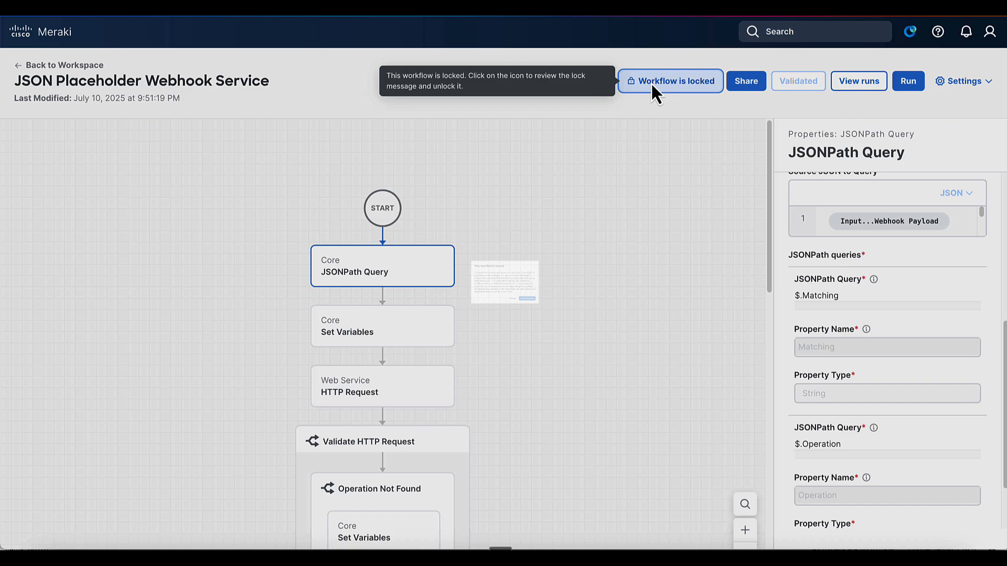
pyautogui.click(654, 85)
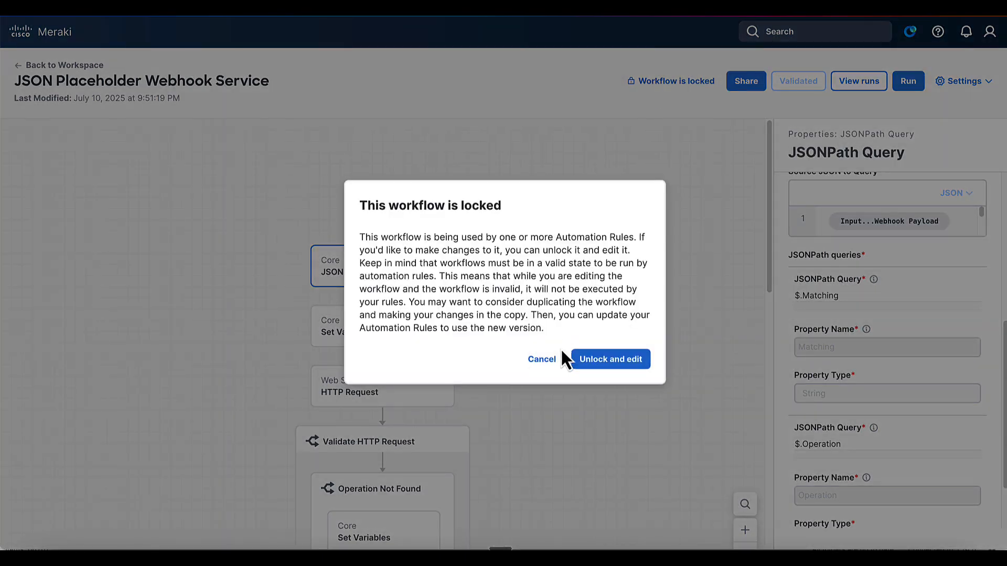
pyautogui.click(604, 358)
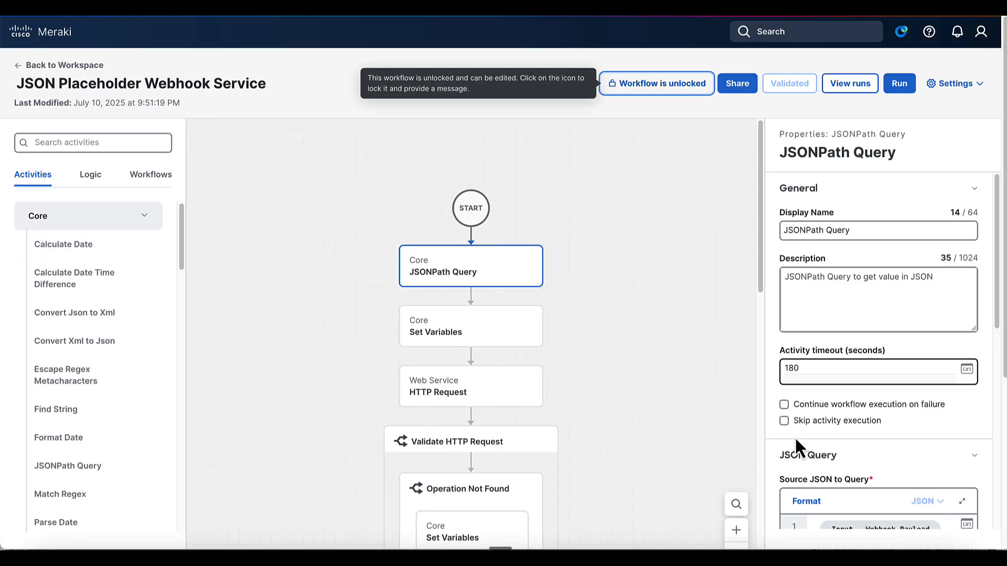
# Change the first JSONPath query from the payload to $.Match and set its property name to Match.
pyautogui.scroll(-5, 795, 445)
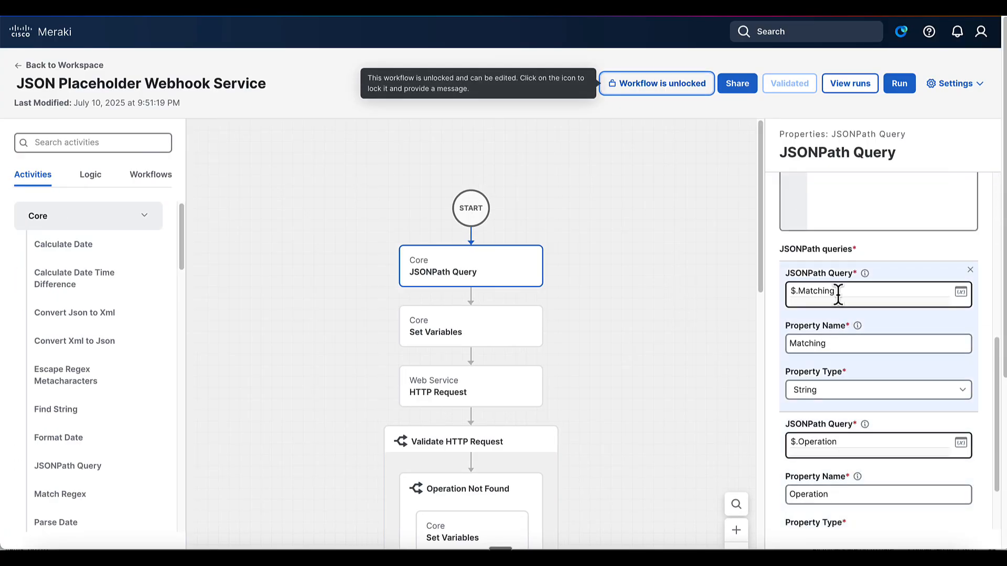
pyautogui.click(838, 292)
pyautogui.press('BackSpace')
pyautogui.press('BackSpace')
pyautogui.press('BackSpace')
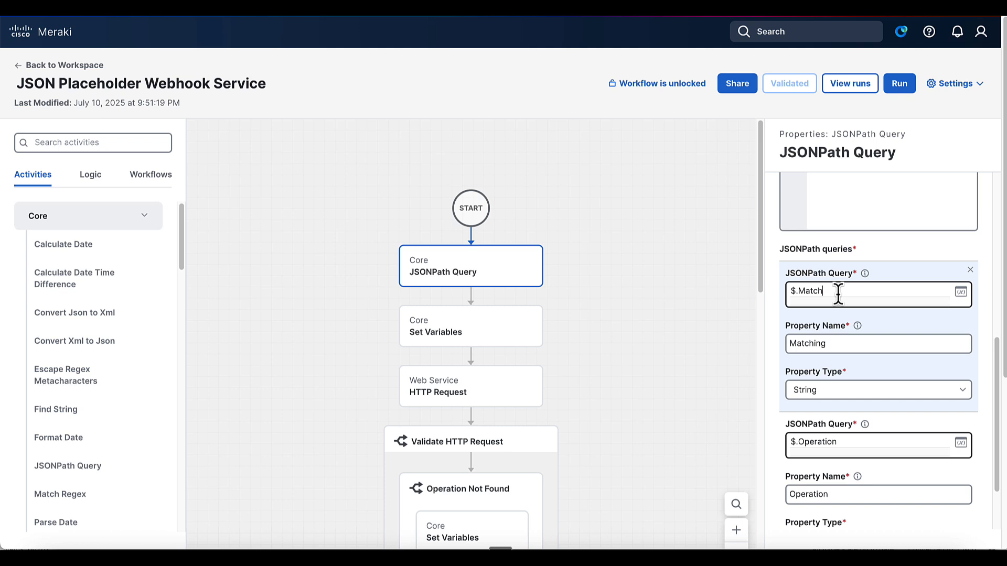
pyautogui.click(830, 342)
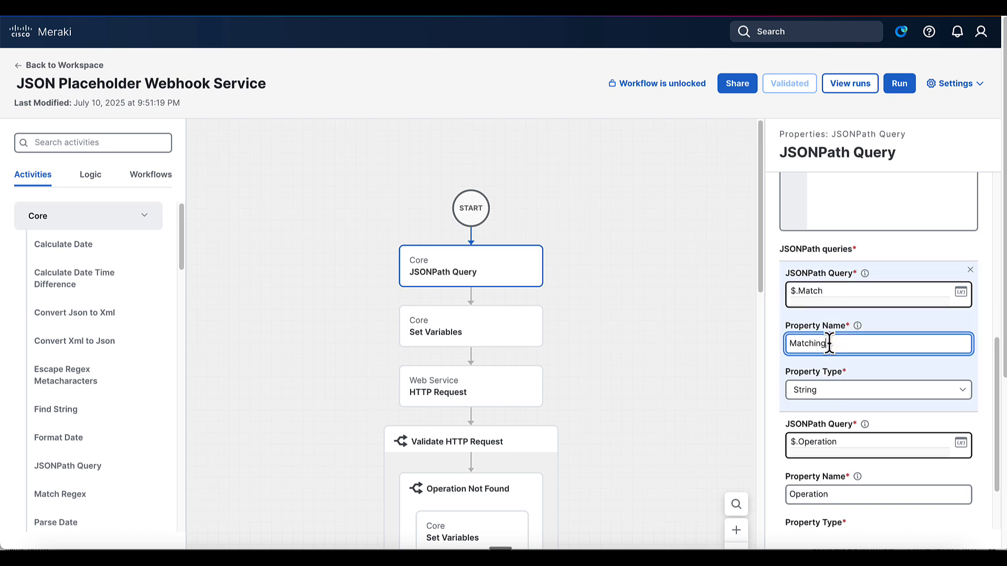
pyautogui.press('BackSpace')
pyautogui.press('BackSpace')
pyautogui.press('BackSpace')
pyautogui.click(845, 370)
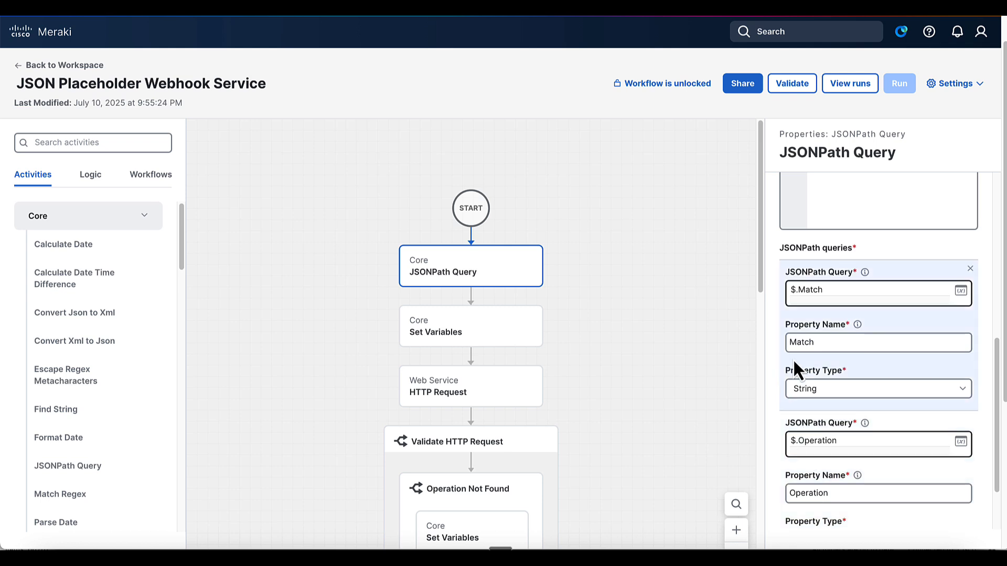
pyautogui.click(792, 342)
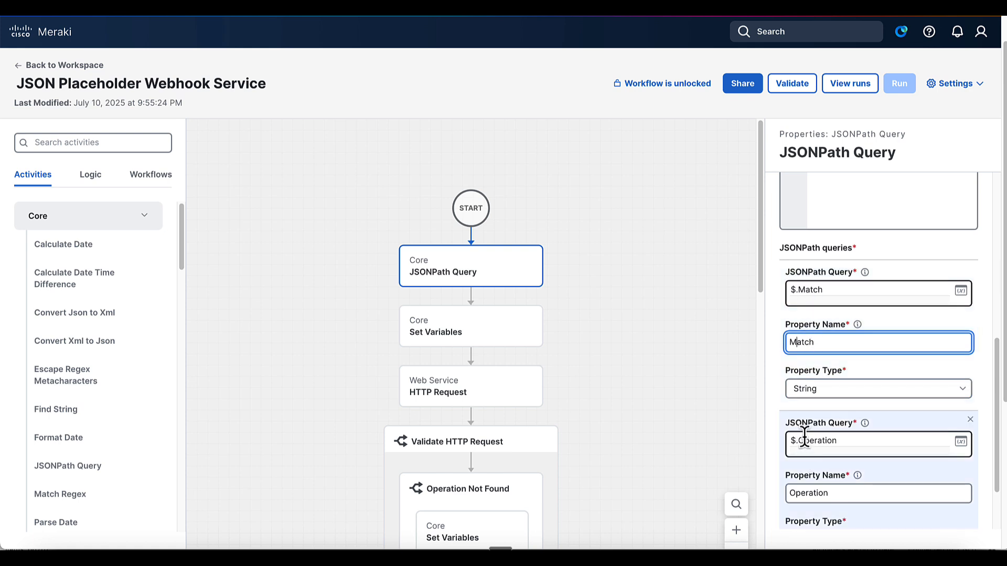
pyautogui.scroll(-1, 799, 444)
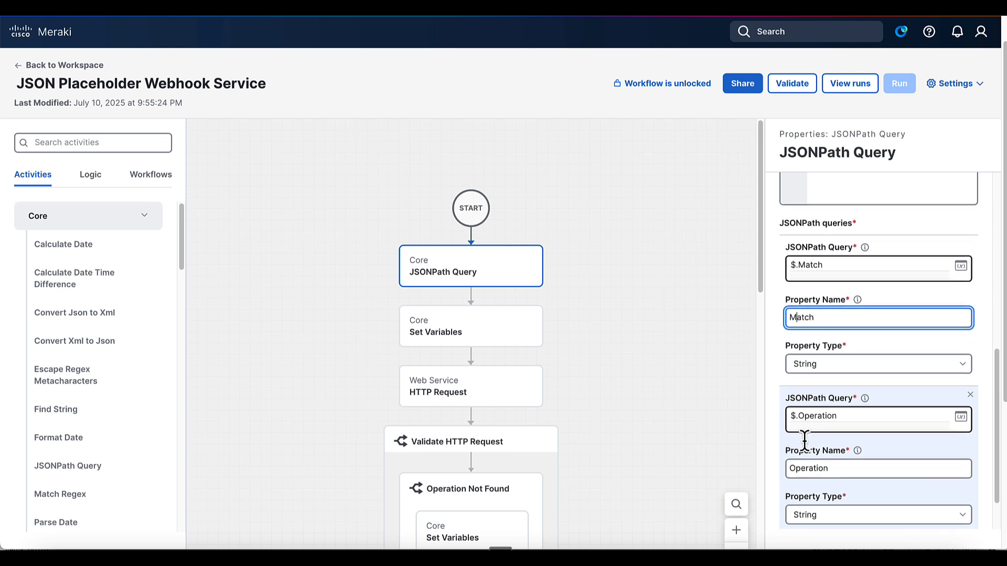
# Reopen the JSON Placeholder Webhook Service workflow from the Workspace, validate it and return to the Workspace.
pyautogui.click(100, 66)
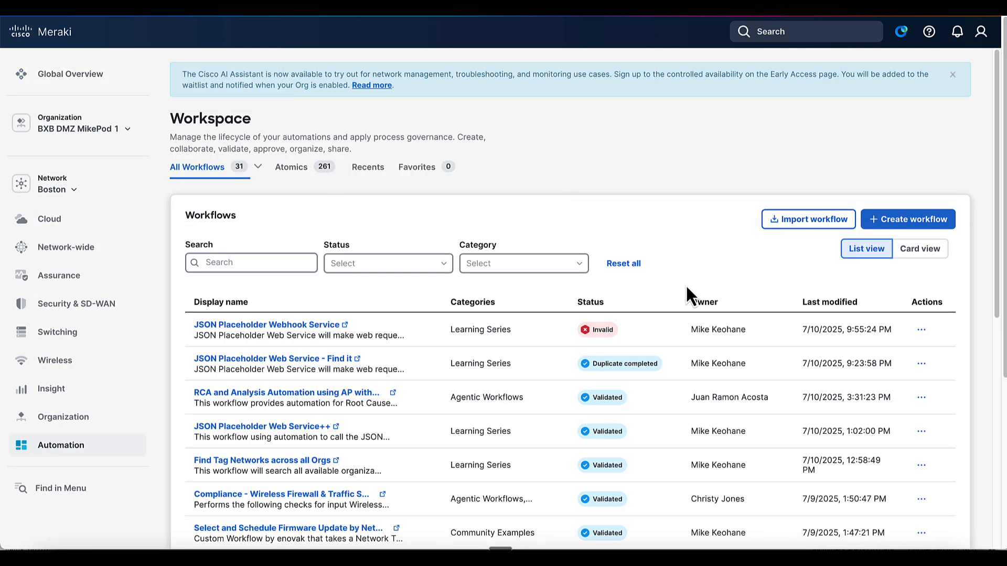
pyautogui.click(252, 330)
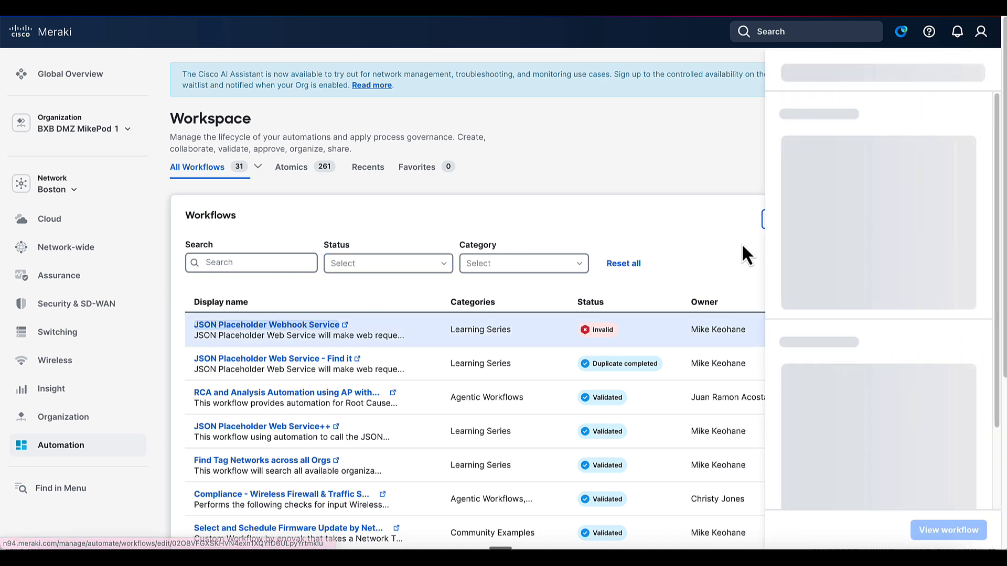
pyautogui.click(946, 532)
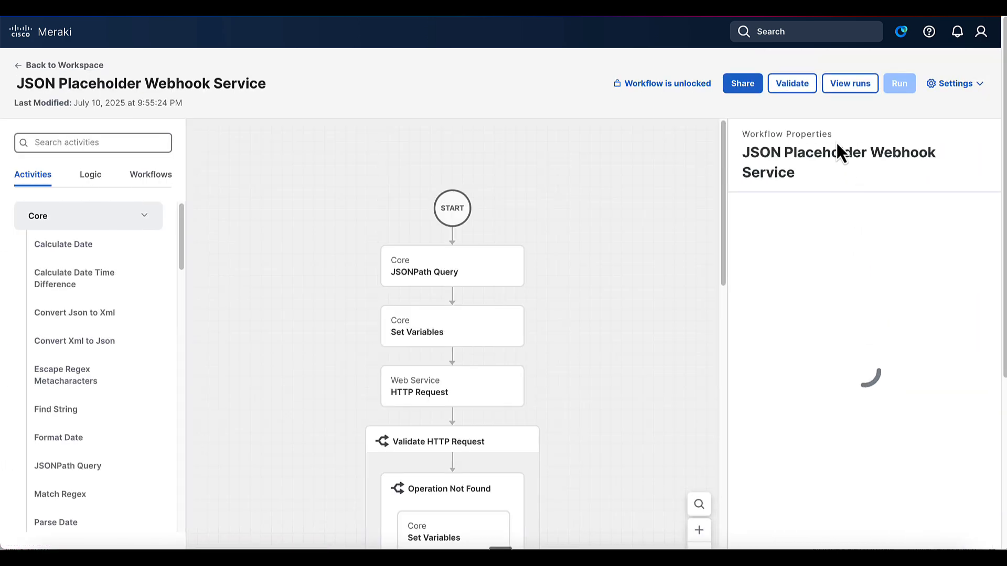
pyautogui.click(794, 83)
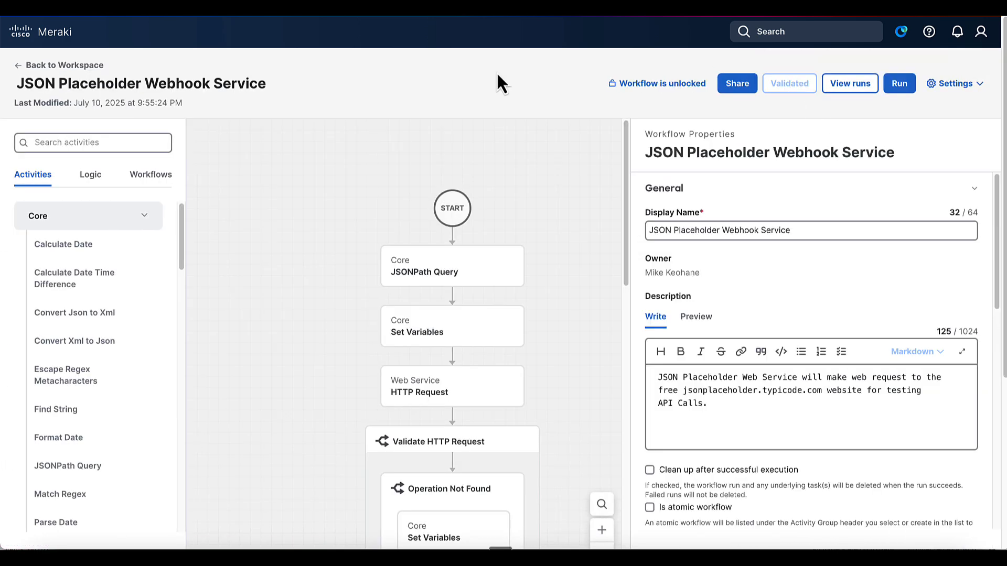
pyautogui.click(65, 66)
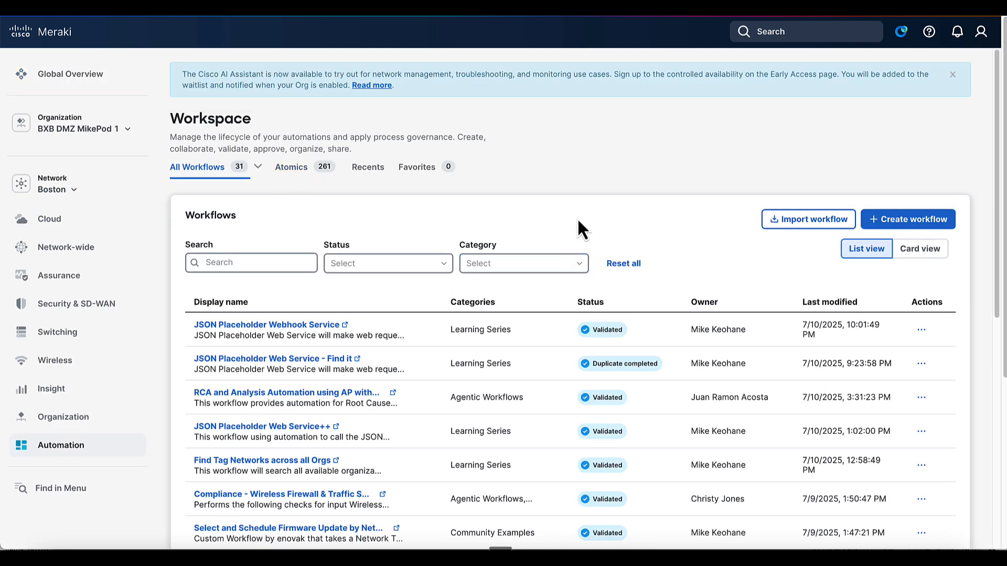
# Switch to iTerm, recall the last webhook curl command and capitalise the payload's operation key as "Operation".
pyautogui.press('super+Tab')
pyautogui.press('super+Tab')
pyautogui.press('super+Tab')
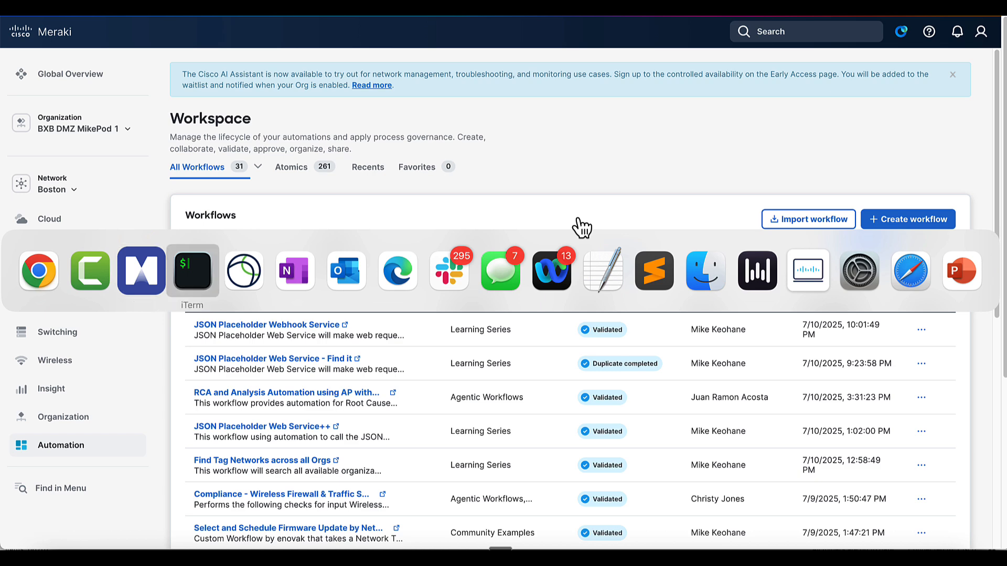
pyautogui.press('Up')
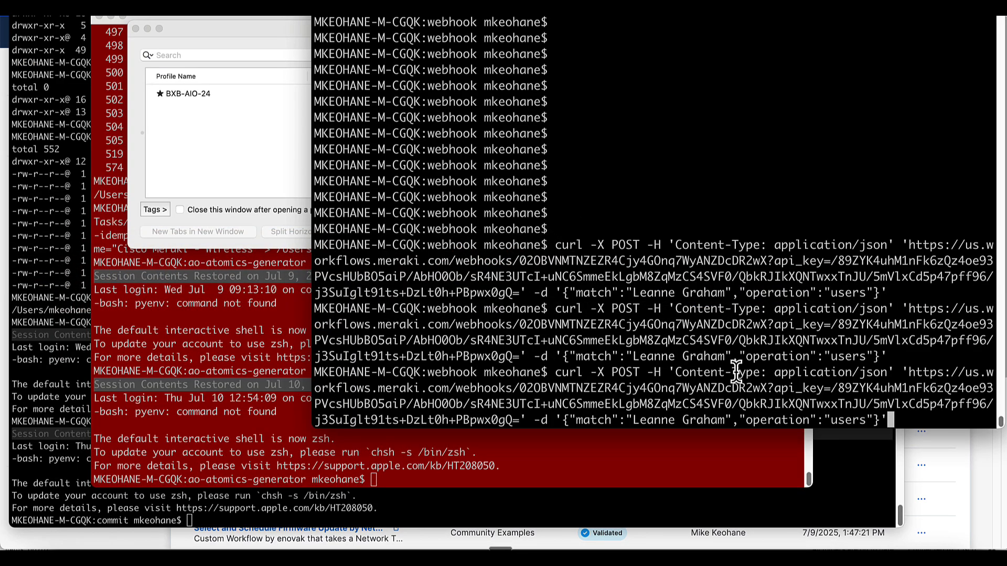
pyautogui.press('Left')
pyautogui.press('Left')
pyautogui.press('Left')
pyautogui.press('Left')
pyautogui.press('Left')
pyautogui.press('Left')
pyautogui.press('Left')
pyautogui.press('Left')
pyautogui.press('Left')
pyautogui.press('Left')
pyautogui.press('Left')
pyautogui.press('Left')
pyautogui.press('Left')
pyautogui.press('Left')
pyautogui.press('Left')
pyautogui.press('Left')
pyautogui.press('Left')
pyautogui.press('Left')
pyautogui.press('BackSpace')
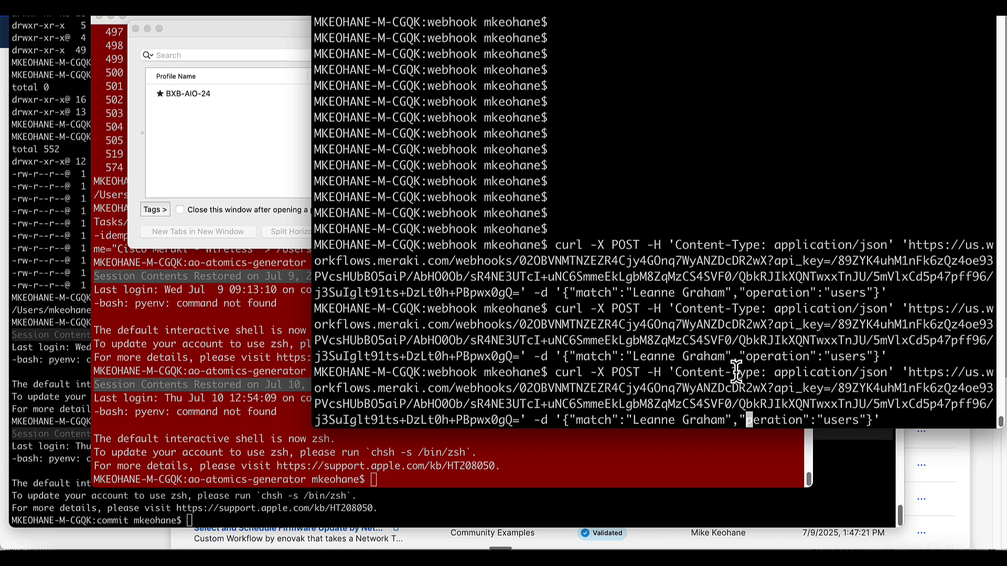
pyautogui.write('O')
# Capitalise the payload's match key as "Match" and send the webhook request.
pyautogui.press('Left')
pyautogui.press('Left')
pyautogui.press('Left')
pyautogui.press('Left')
pyautogui.press('Left')
pyautogui.press('Left')
pyautogui.press('Left')
pyautogui.press('Left')
pyautogui.press('Left')
pyautogui.press('Left')
pyautogui.press('Left')
pyautogui.press('Left')
pyautogui.press('Left')
pyautogui.press('Left')
pyautogui.press('Left')
pyautogui.press('Left')
pyautogui.press('Left')
pyautogui.press('Left')
pyautogui.press('Left')
pyautogui.press('Left')
pyautogui.press('Left')
pyautogui.press('Left')
pyautogui.press('Left')
pyautogui.press('Left')
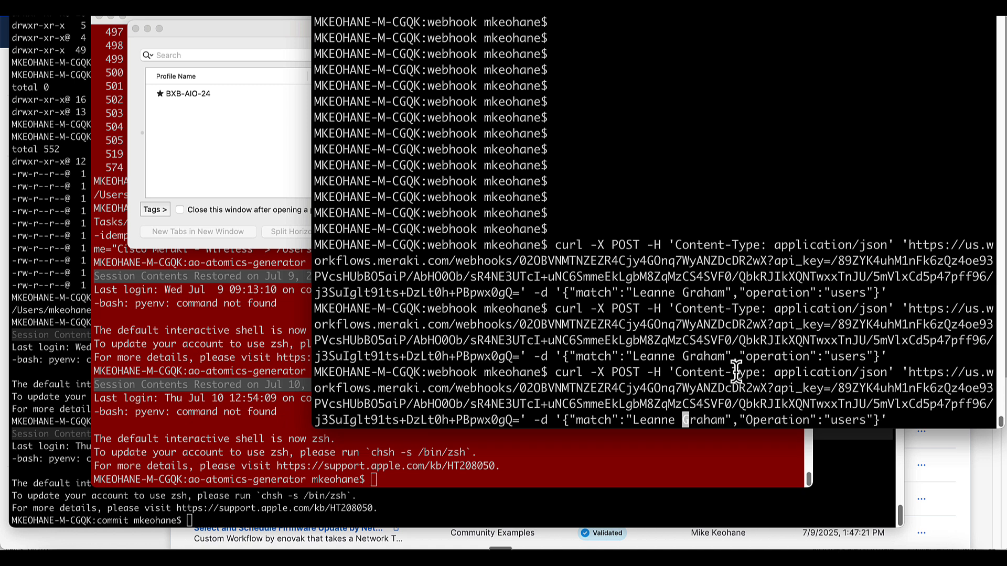
pyautogui.press('BackSpace')
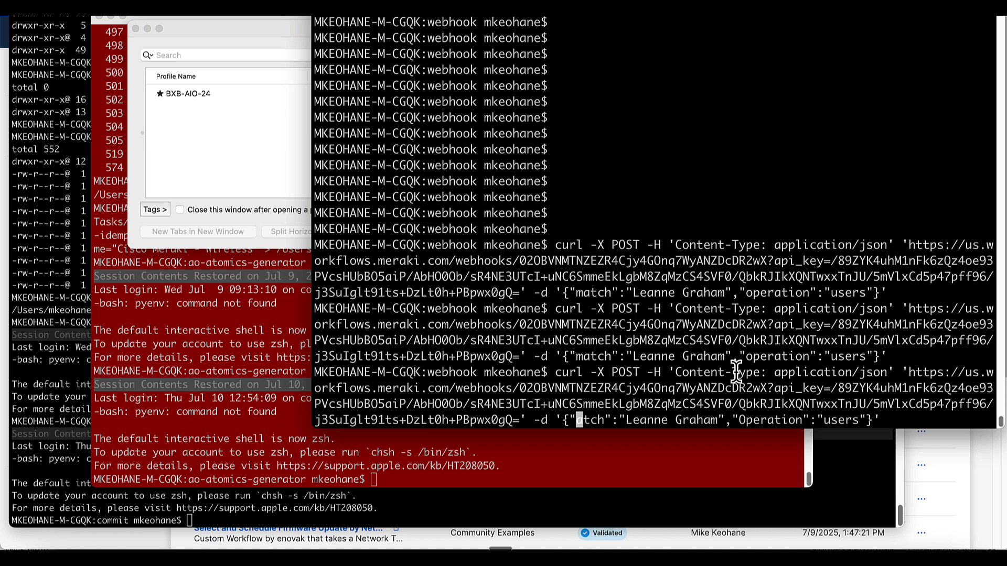
pyautogui.write('M')
pyautogui.press('Return')
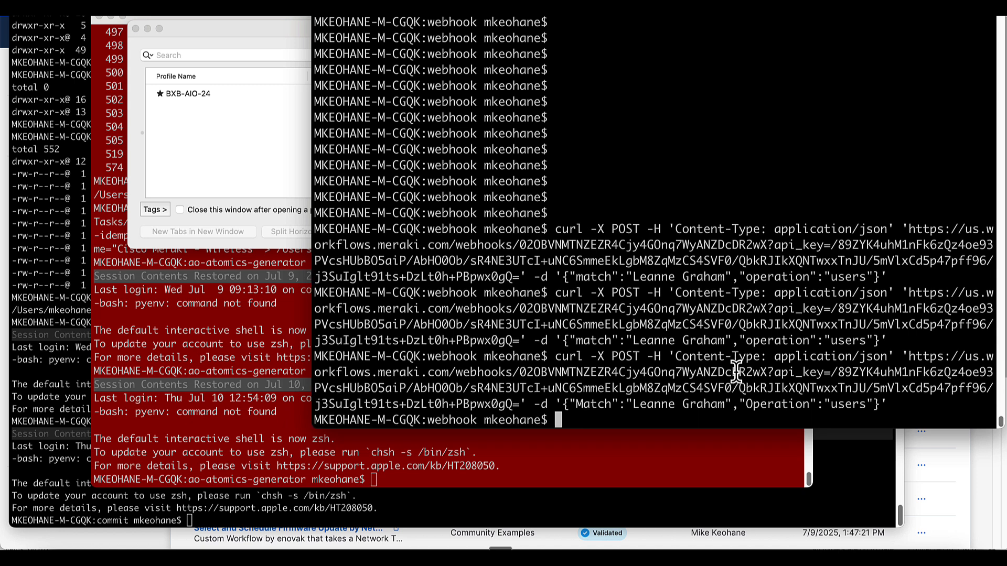
# Return to Meraki, view the runs of the JSON Placeholder Webhook Service workflow and open the newest run's details.
pyautogui.click(938, 456)
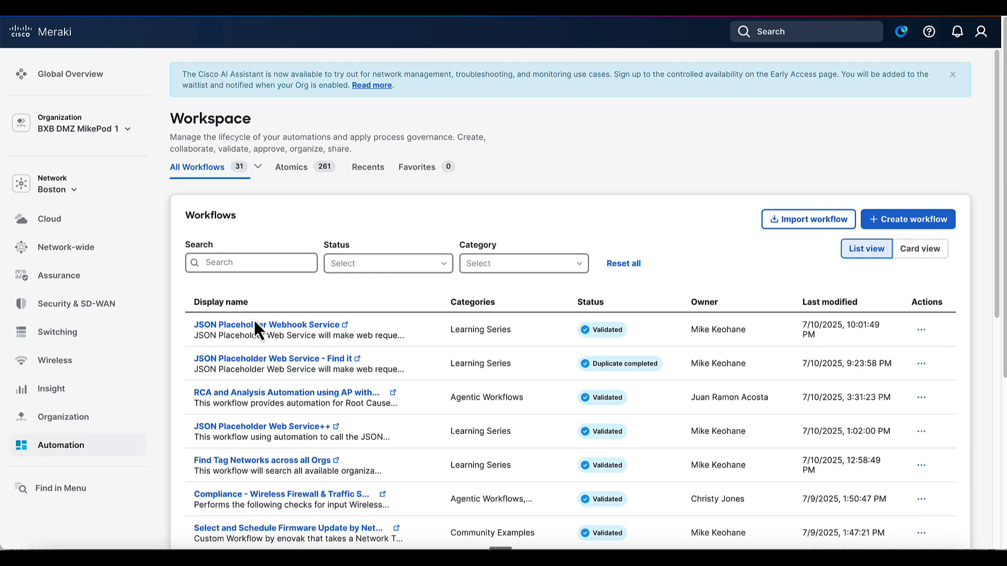
pyautogui.click(232, 329)
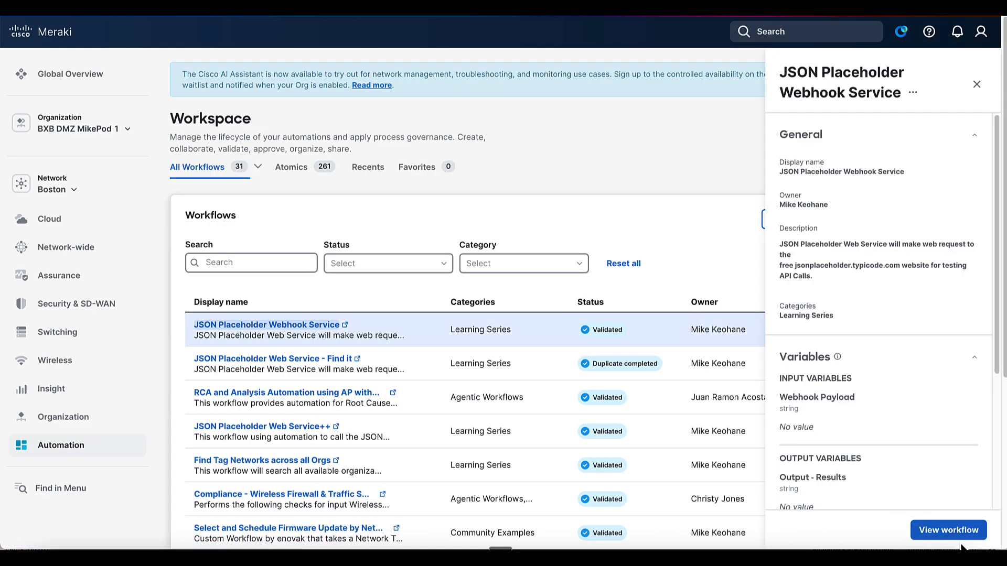
pyautogui.click(959, 536)
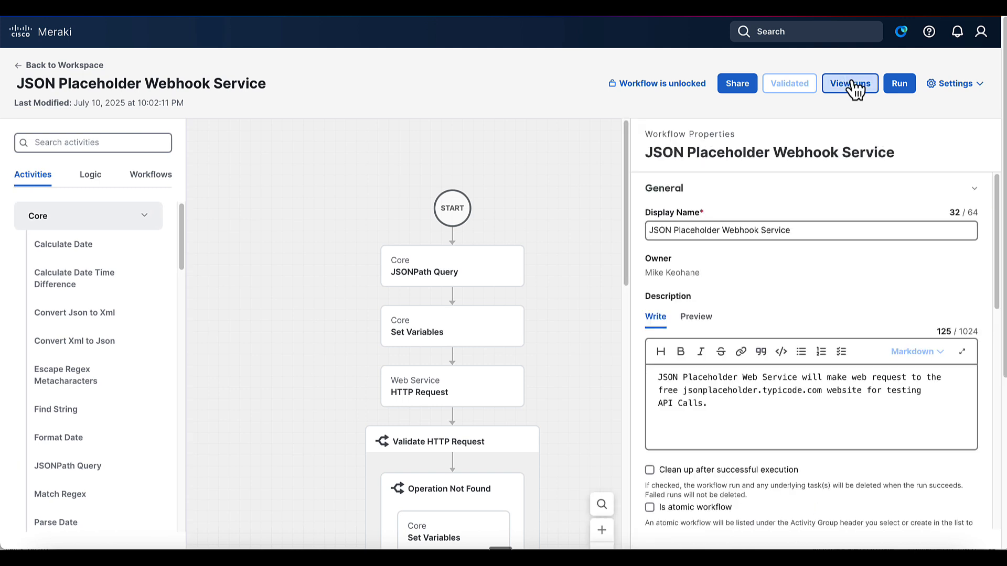
pyautogui.click(851, 82)
pyautogui.scroll(-4, 557, 310)
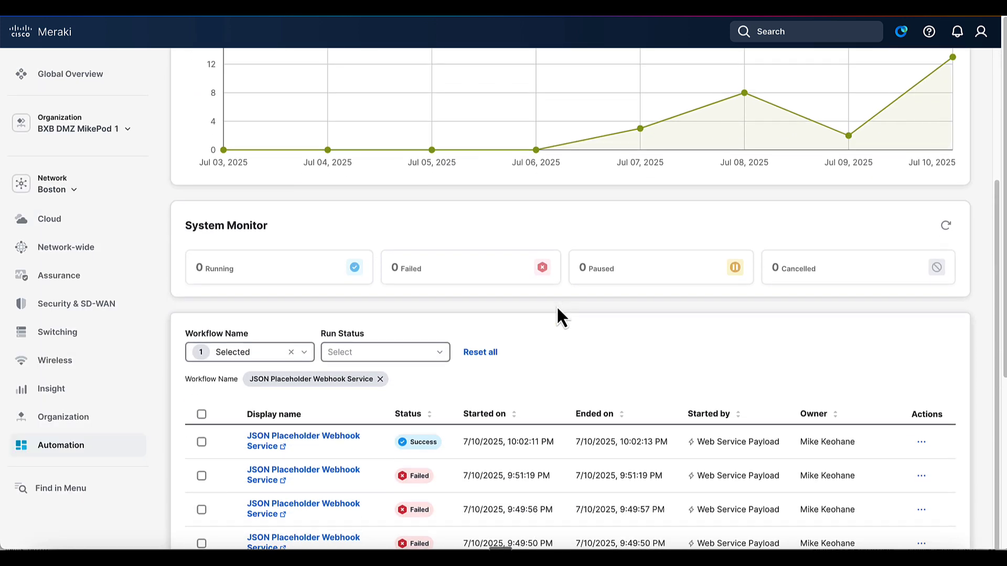
pyautogui.click(325, 440)
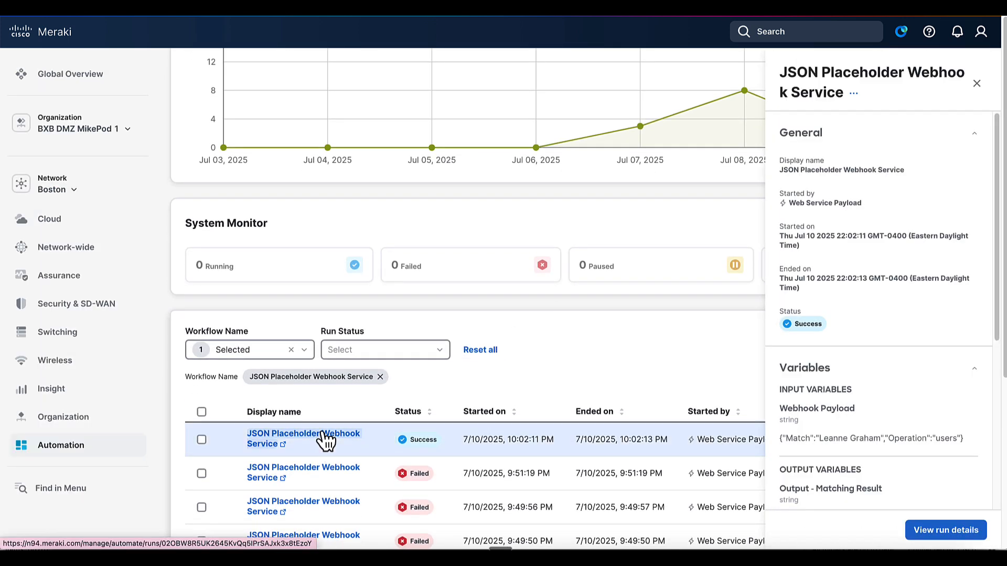
pyautogui.click(938, 531)
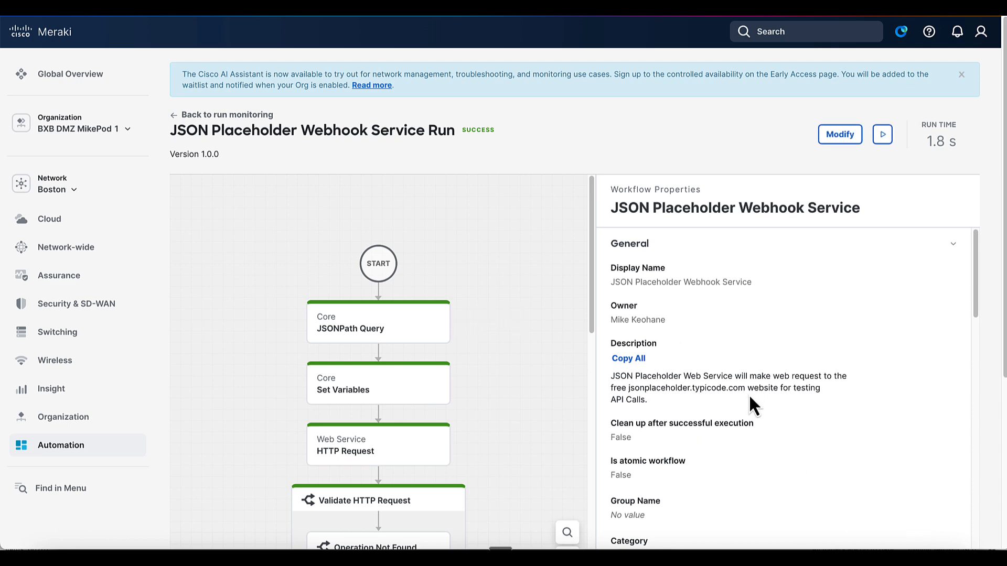
# Review the run's workflow variables and examine the JSON value of the Webhook Payload input variable.
pyautogui.scroll(-5, 748, 395)
pyautogui.scroll(5, 747, 394)
pyautogui.scroll(-5, 671, 412)
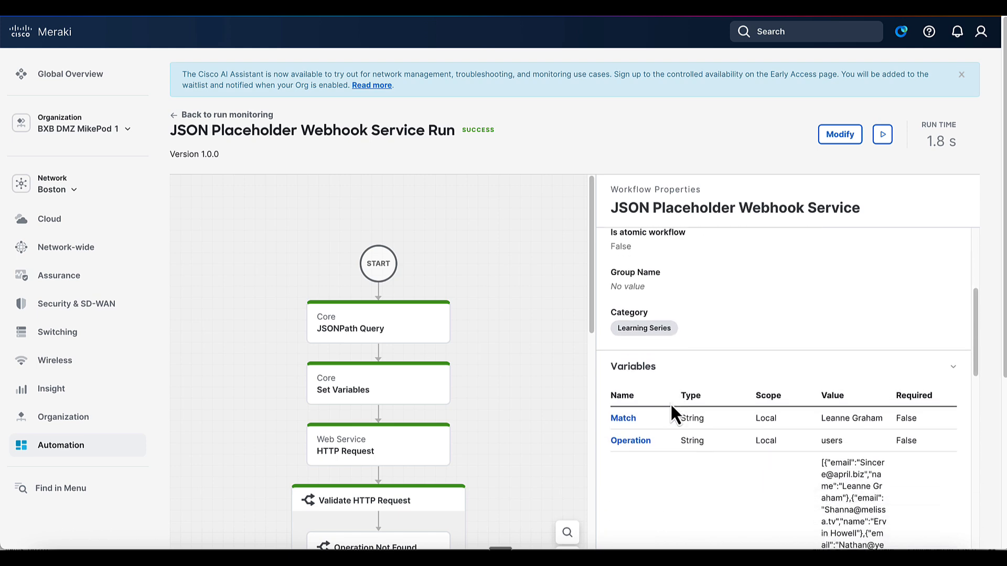
pyautogui.scroll(-10, 671, 405)
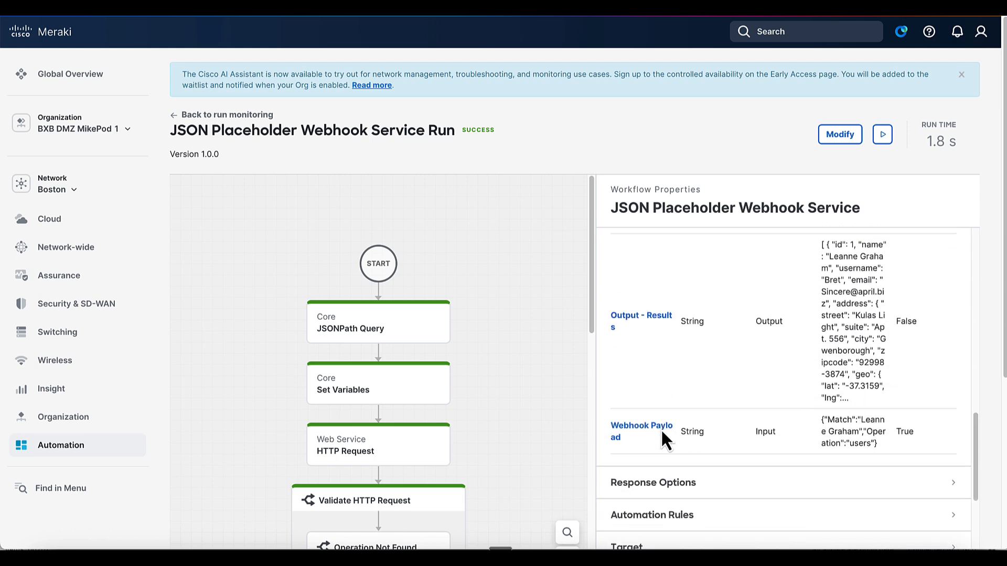
pyautogui.scroll(-2, 661, 429)
pyautogui.scroll(1, 661, 429)
pyautogui.tripleClick(648, 416)
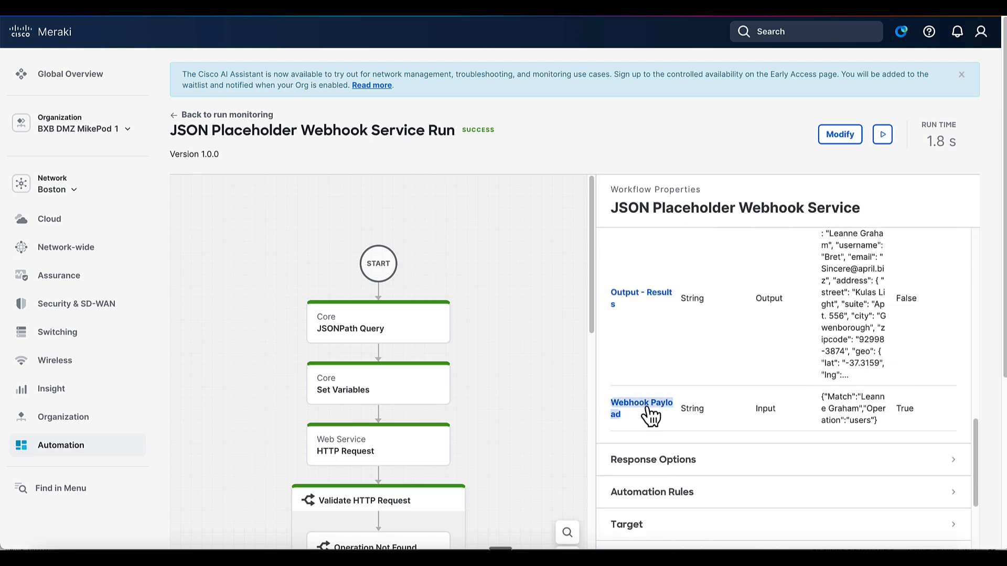
pyautogui.scroll(-2, 502, 407)
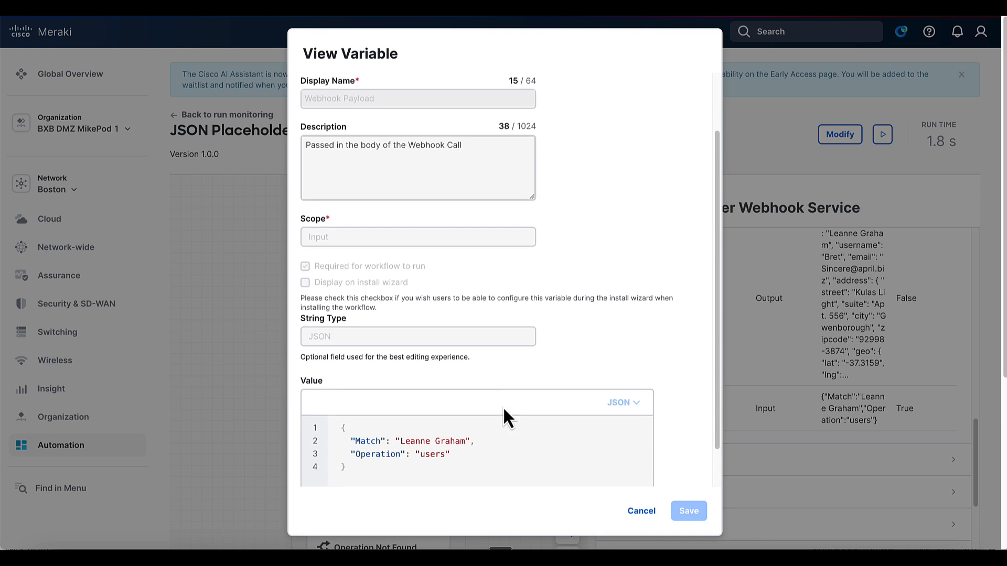
pyautogui.scroll(-1, 502, 407)
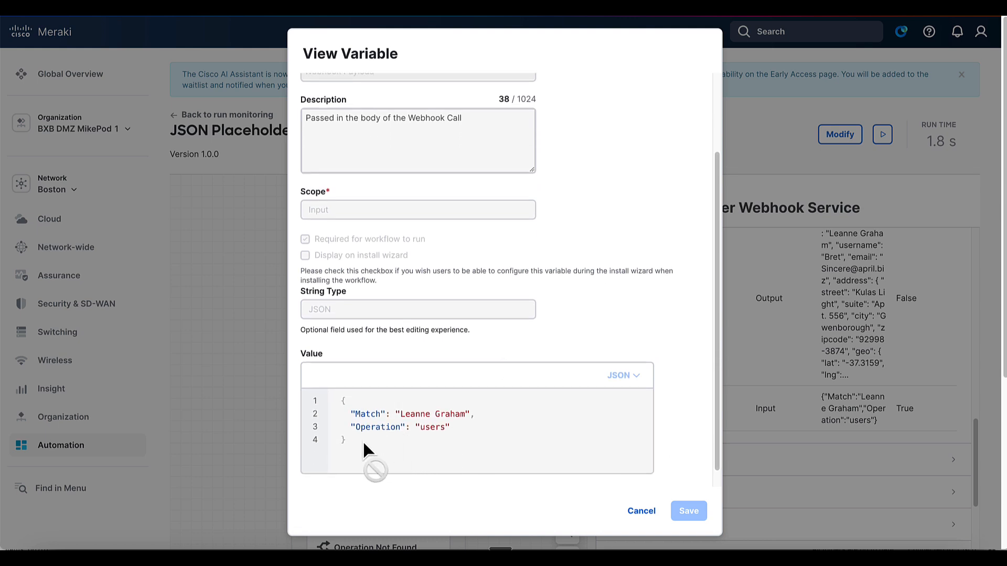
pyautogui.moveTo(362, 439); pyautogui.dragTo(335, 396)
pyautogui.click(336, 395)
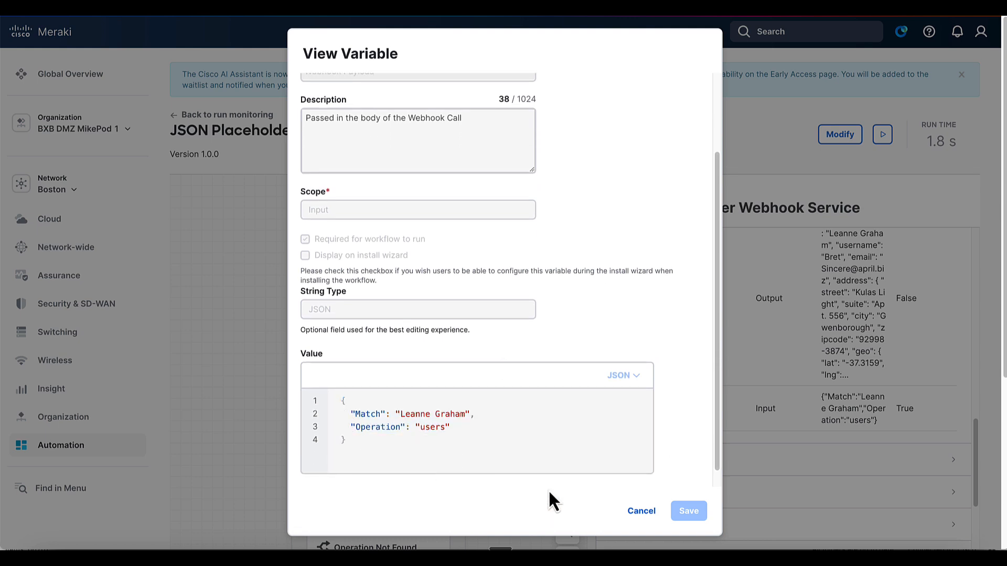
pyautogui.click(641, 511)
# Examine the run's JSONPath Query source JSON and queries, and the new values assigned by the first Set Variables activity.
pyautogui.click(378, 323)
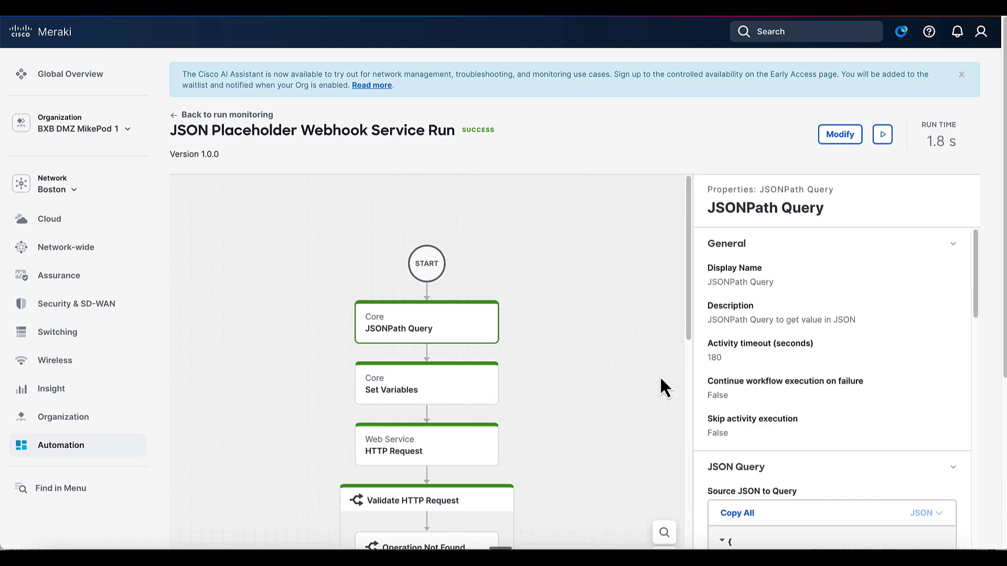
pyautogui.scroll(-4, 734, 442)
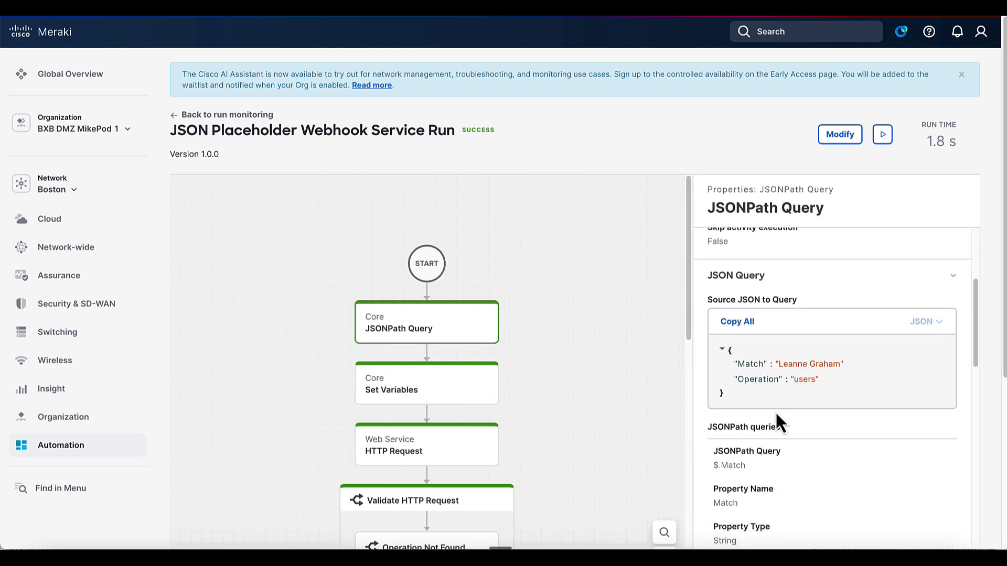
pyautogui.scroll(-4, 775, 411)
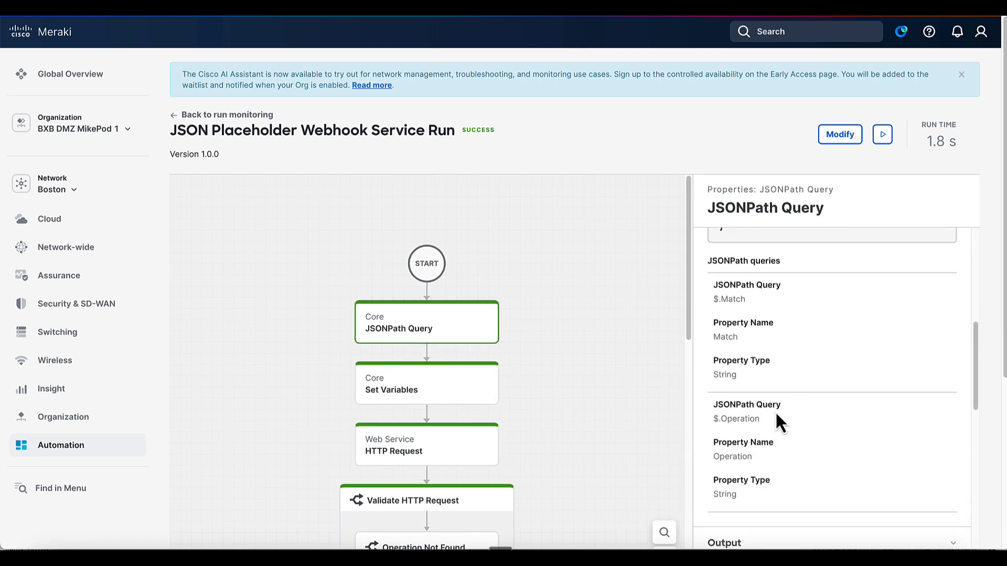
pyautogui.click(449, 400)
pyautogui.scroll(-1, 797, 415)
pyautogui.scroll(-2, 797, 414)
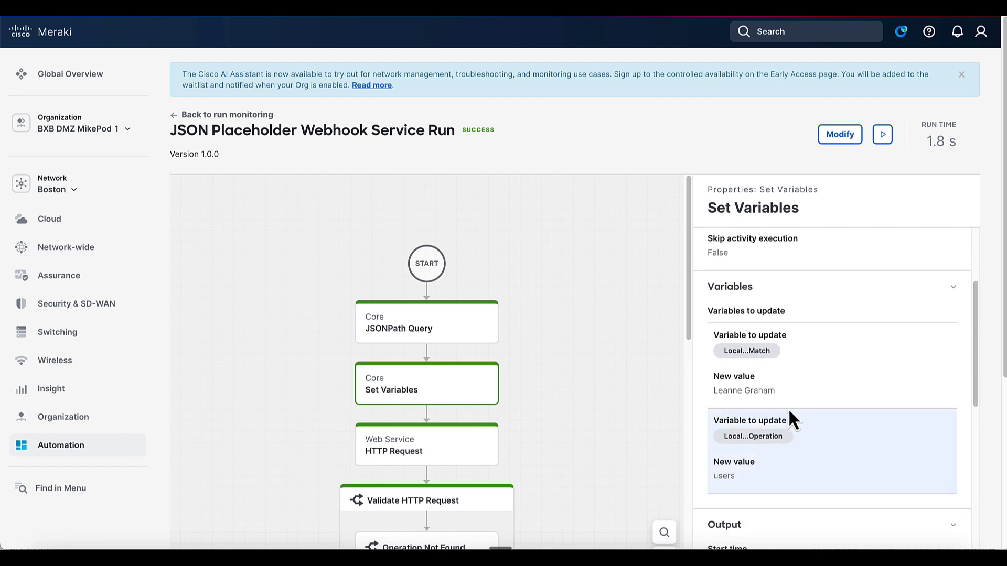
# Return to the run's workflow variables and examine the value of the Output - Matching Result variable.
pyautogui.click(615, 346)
pyautogui.scroll(-5, 733, 375)
pyautogui.scroll(-3, 735, 376)
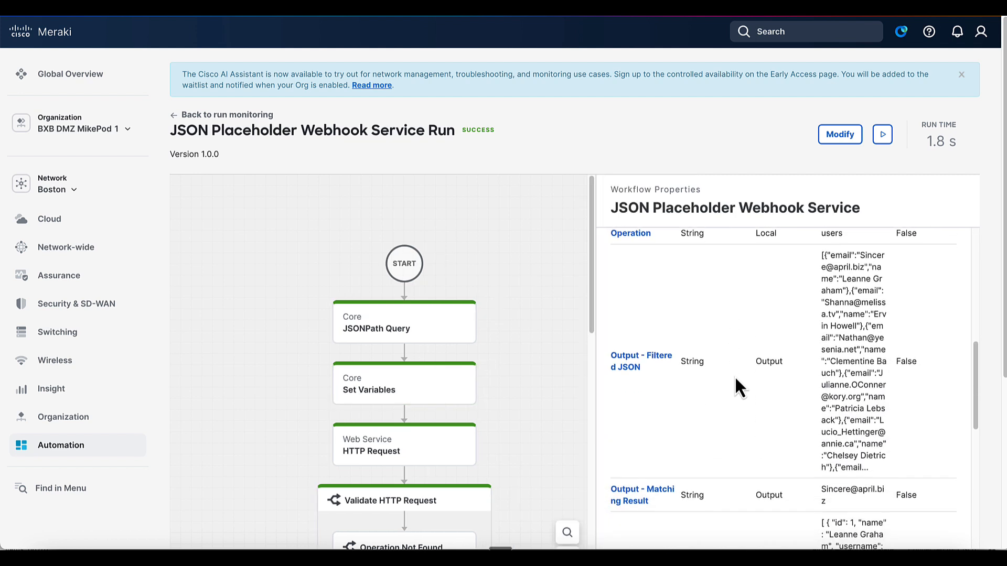
pyautogui.click(630, 418)
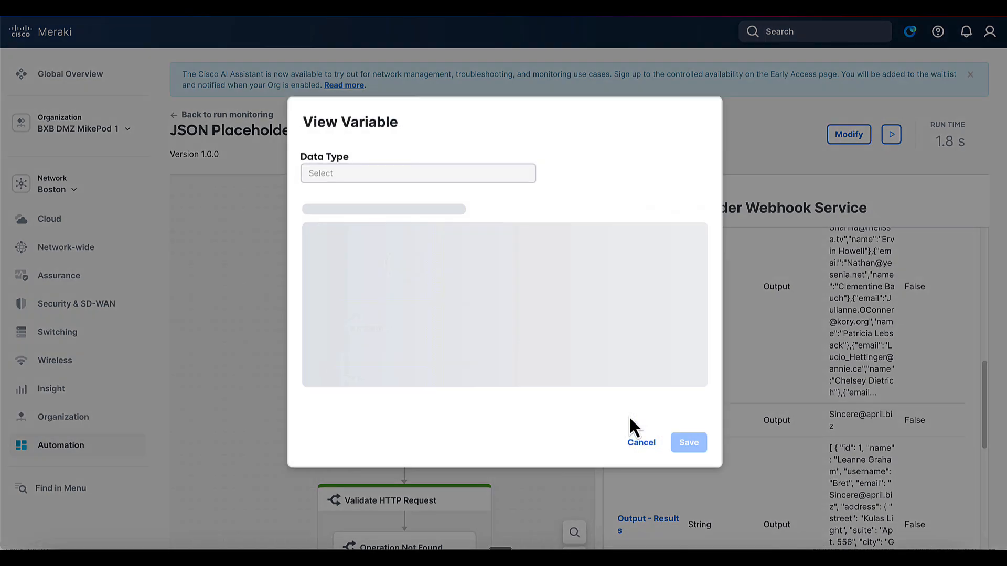
pyautogui.moveTo(426, 447); pyautogui.dragTo(313, 446)
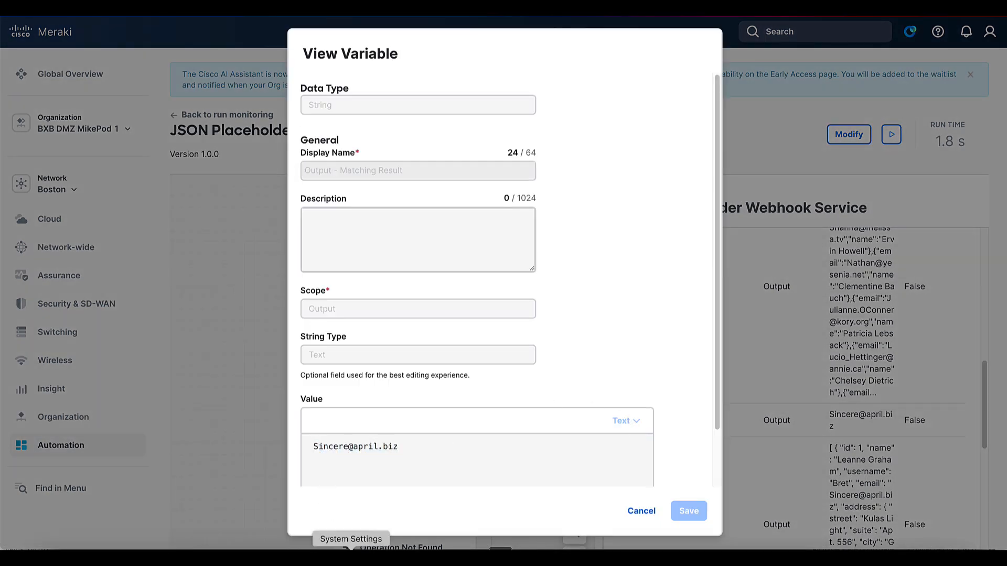